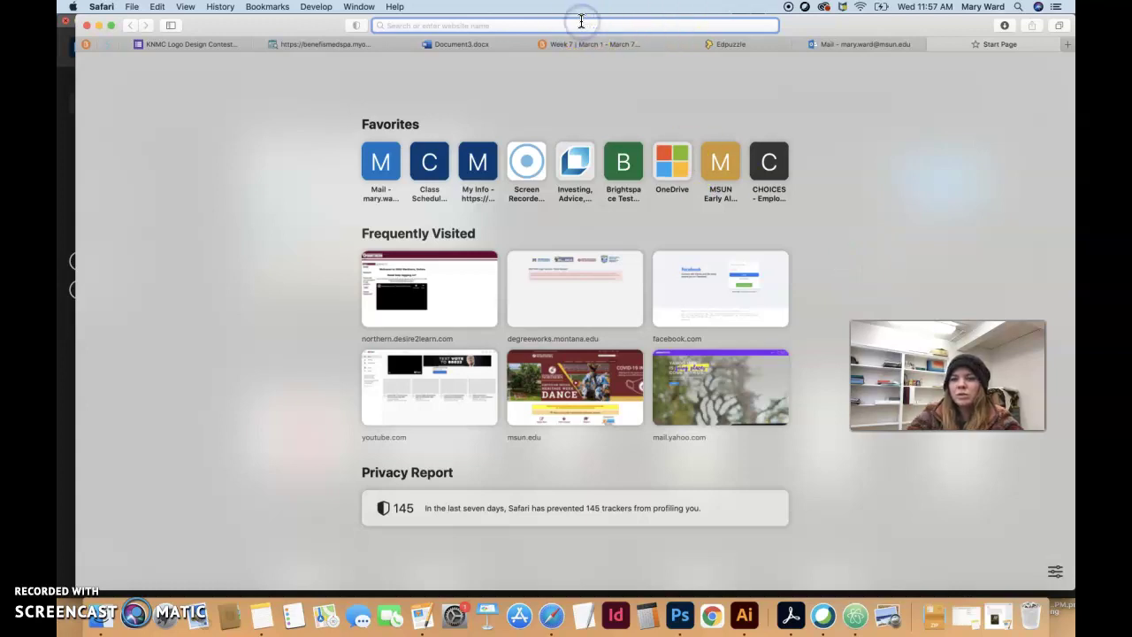
Search the web for "mockup world" and open the Mockup World site at mockupworld.co from the results.
type("mockup")
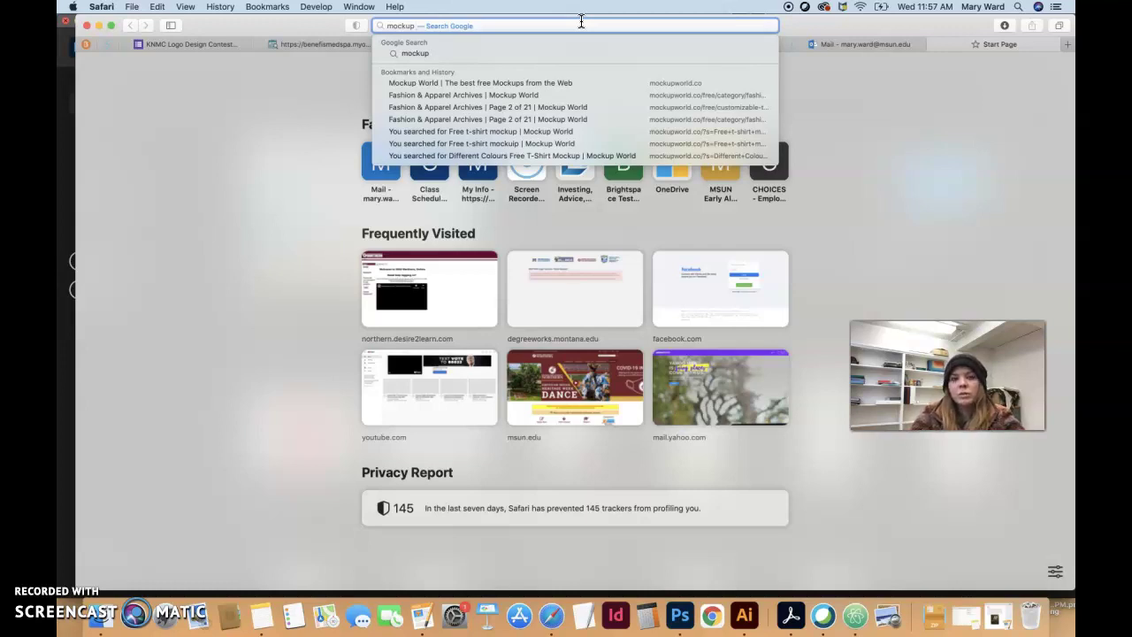
type("world")
key("Return")
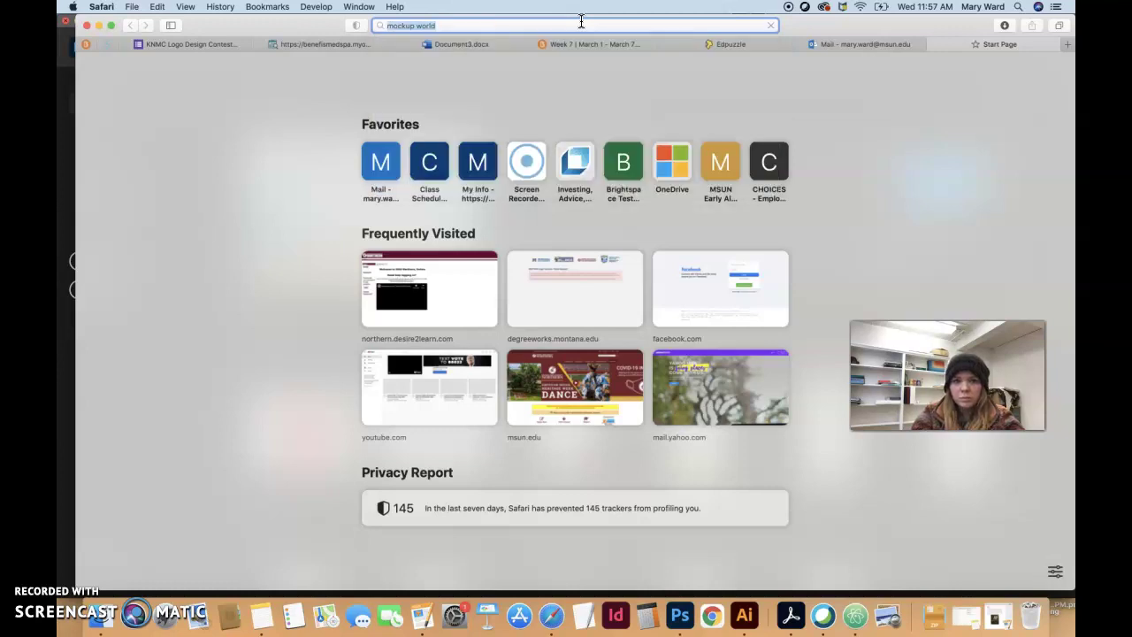
left_click(591, 26)
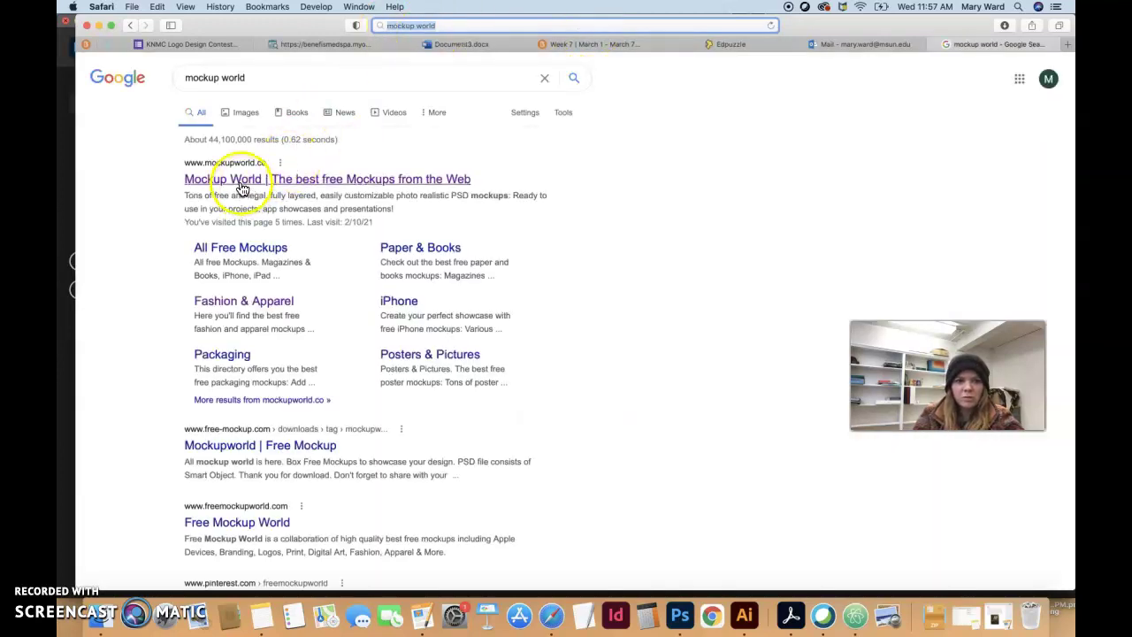
left_click(238, 180)
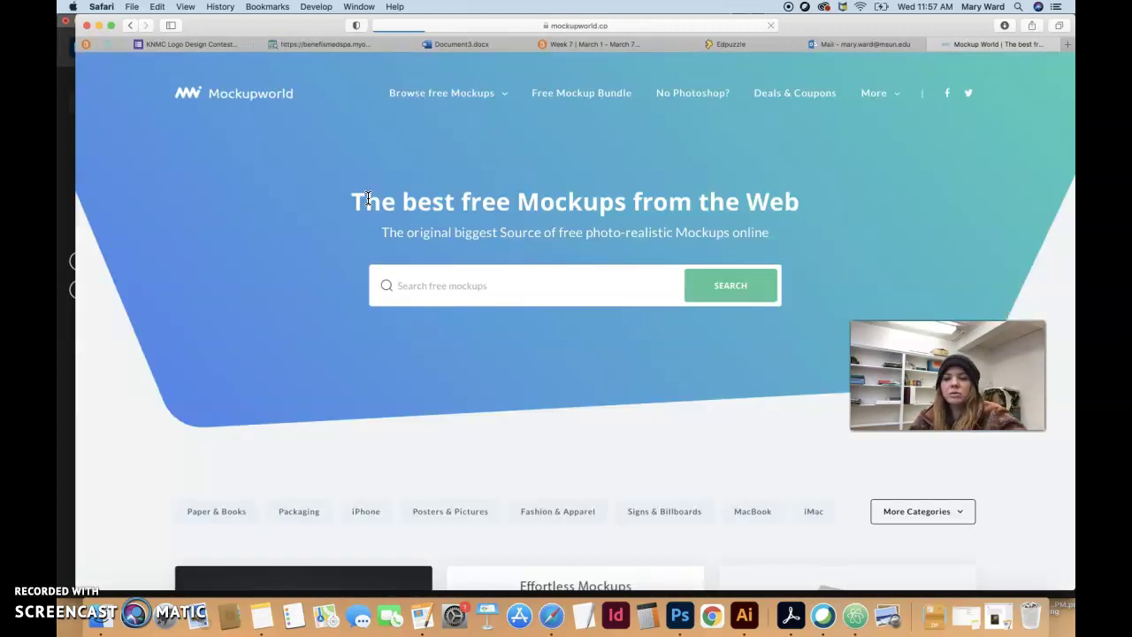
left_click(363, 184)
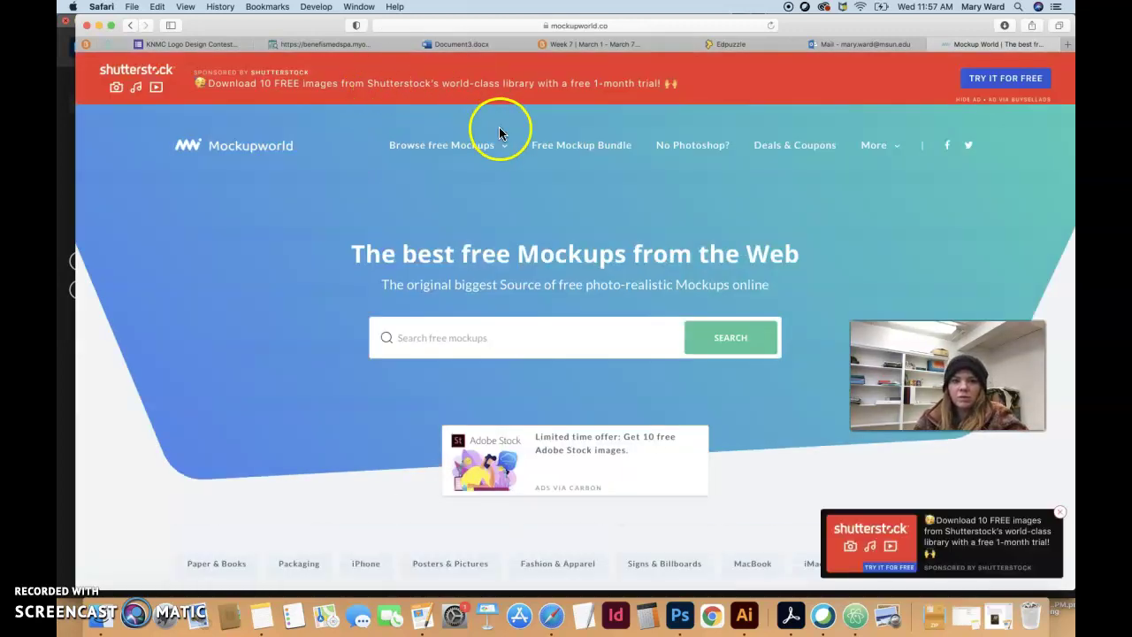
Browse the free mockups by category and open Fashion & Apparel.
mouse_move(501, 152)
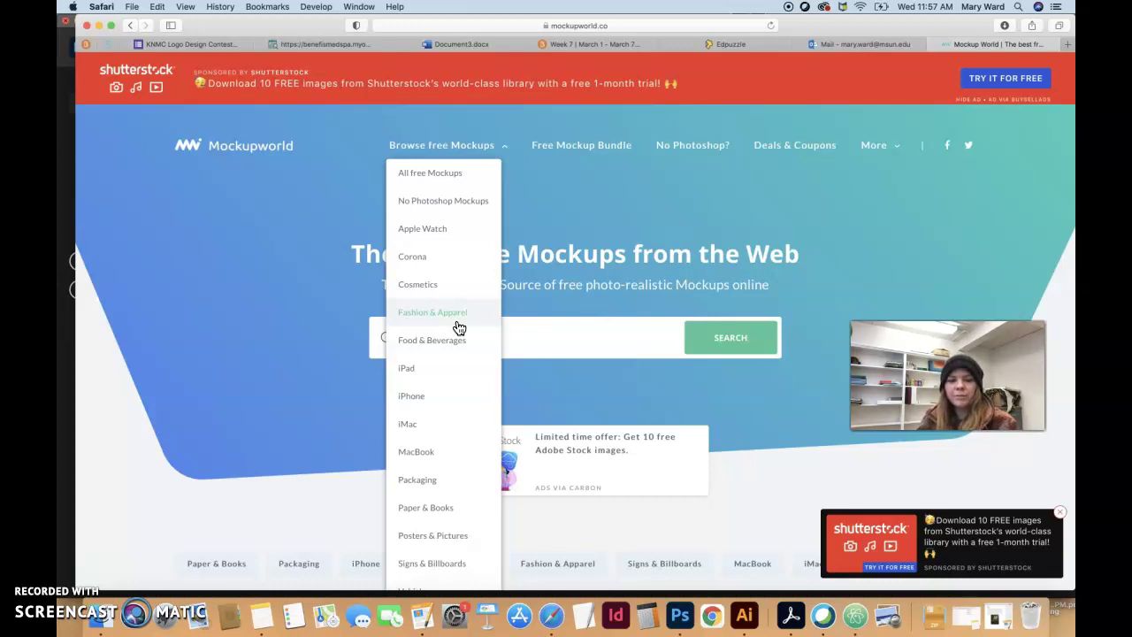
left_click(425, 322)
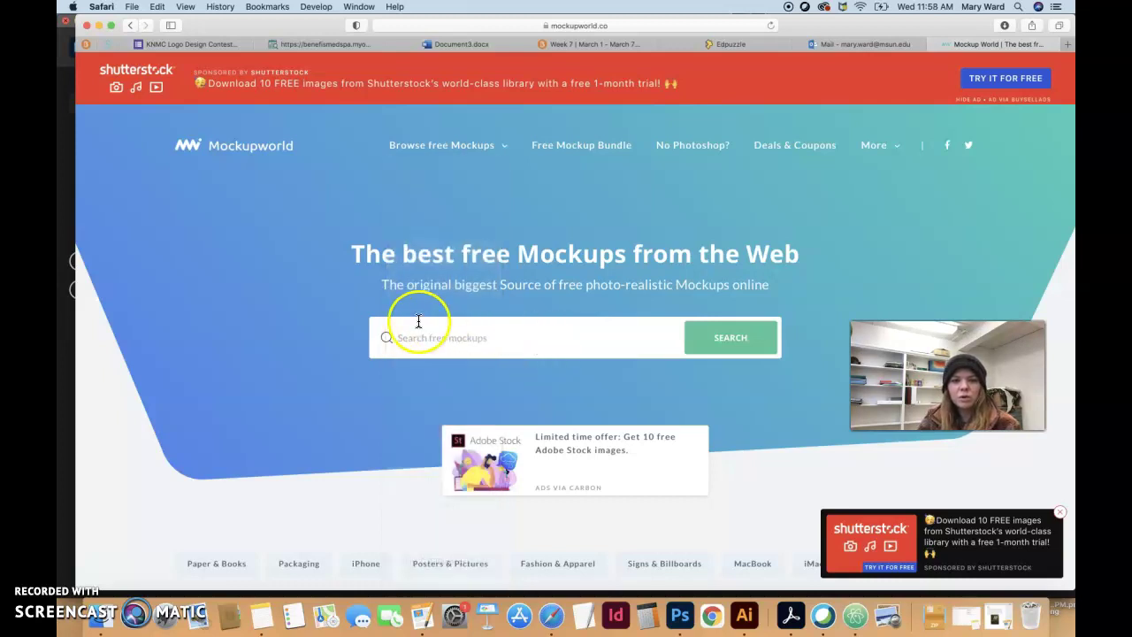
mouse_move(430, 144)
left_click(435, 326)
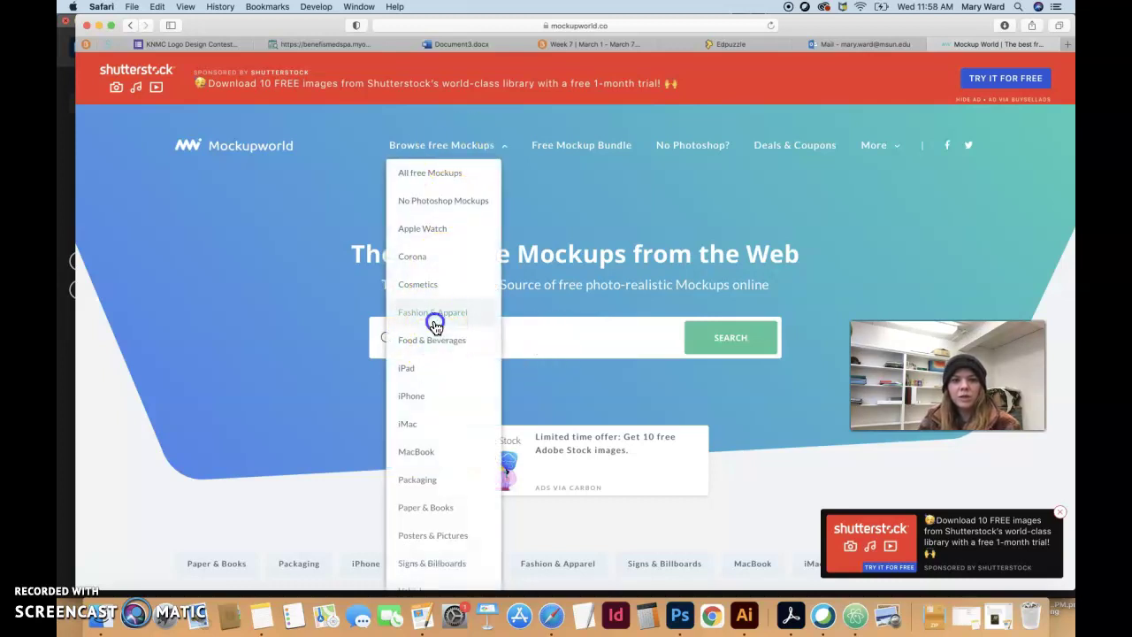
Dismiss the floating advertisement and go to page 2 of the Fashion & Apparel mockups.
scroll(587, 410, "down", 4)
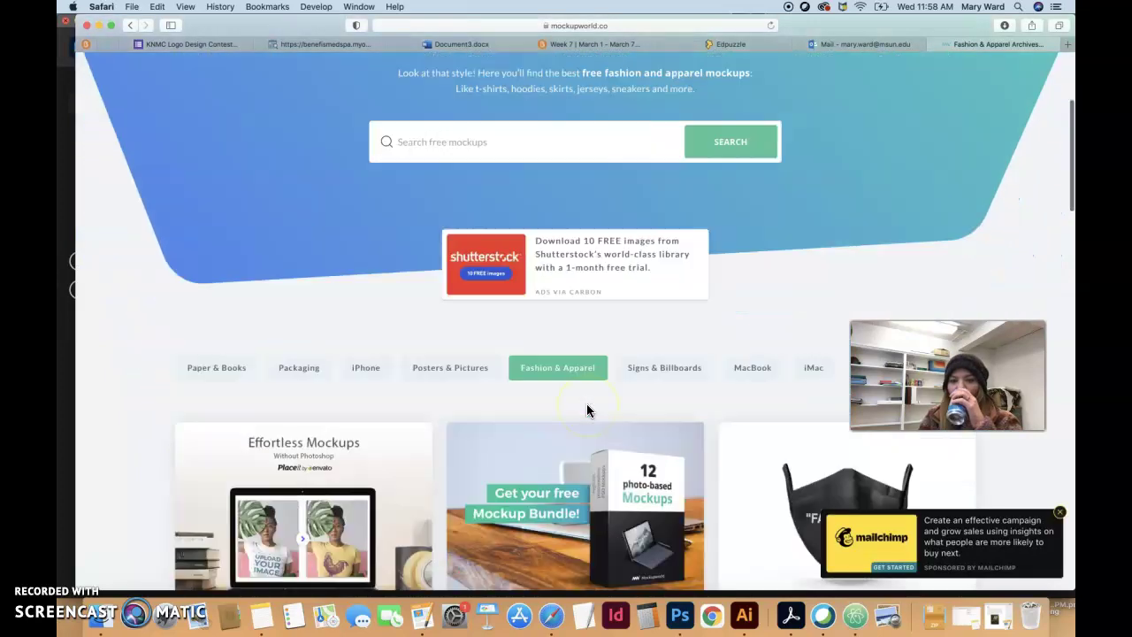
scroll(588, 410, "down", 20)
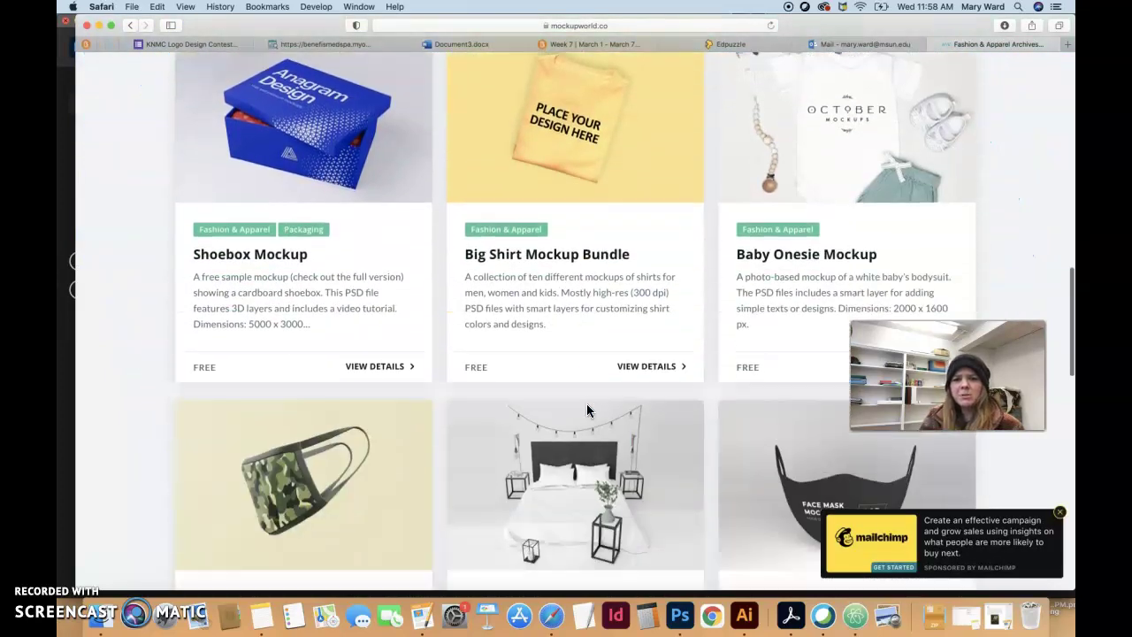
scroll(588, 409, "down", 3)
left_click(1060, 512)
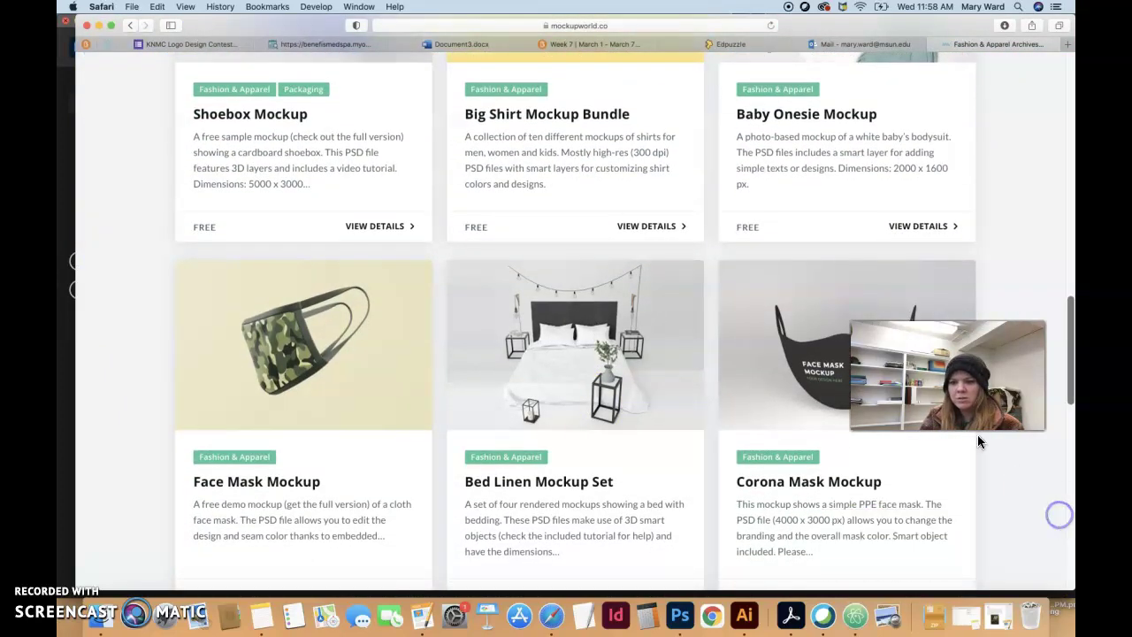
scroll(645, 423, "down", 5)
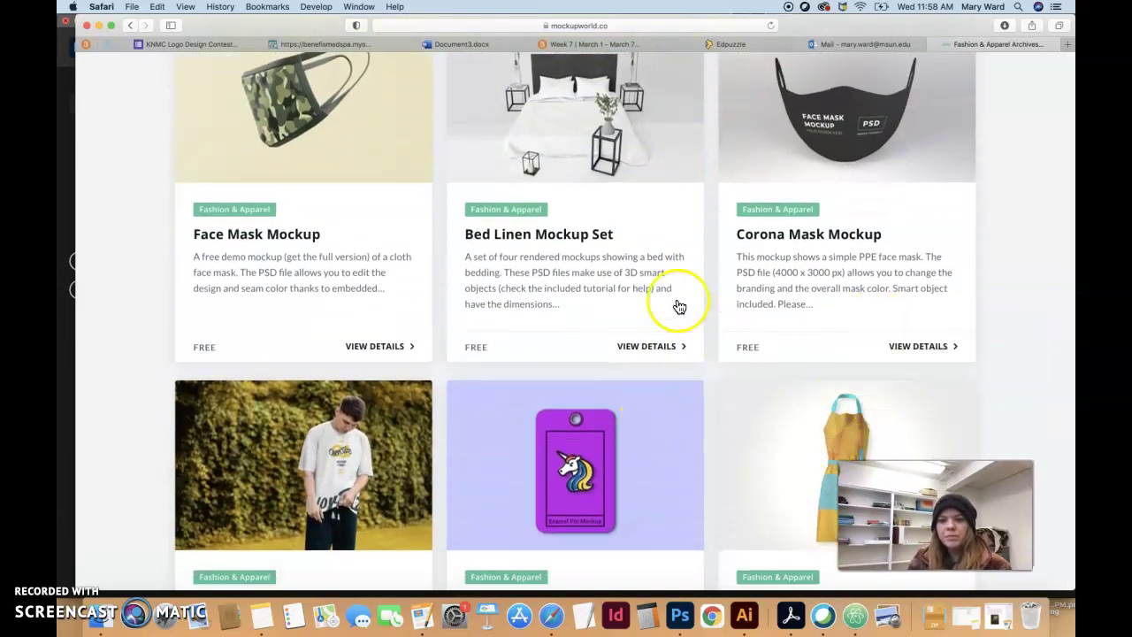
scroll(679, 306, "down", 8)
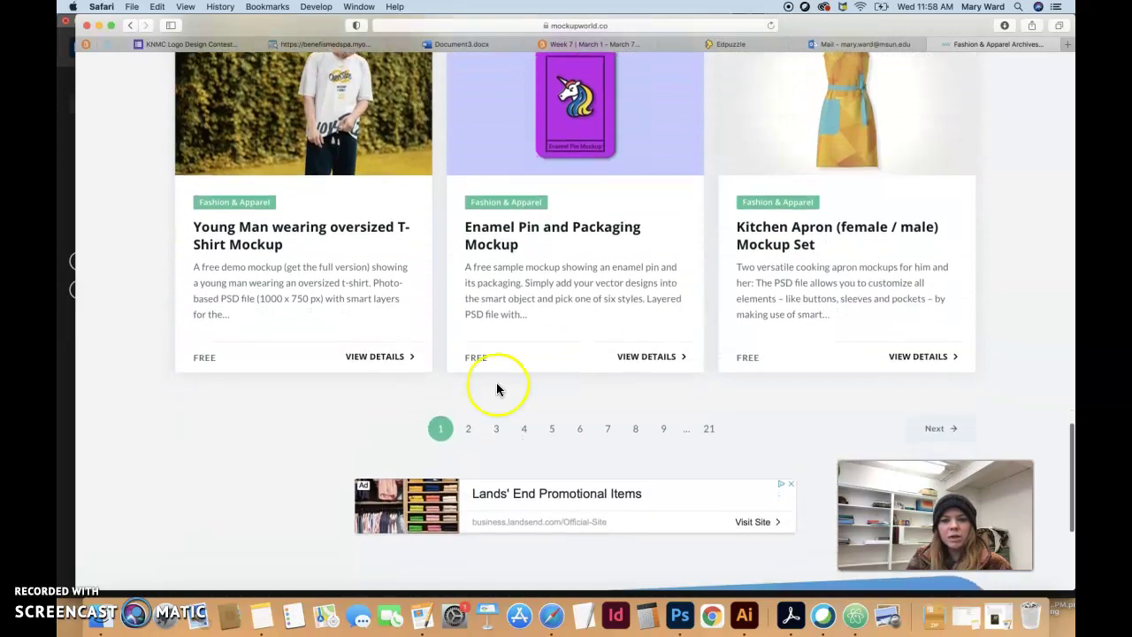
left_click(469, 428)
Look through page 2 for a T-shirt mockup and preview the Customizable T-Shirt Mockup's details.
scroll(708, 389, "down", 2)
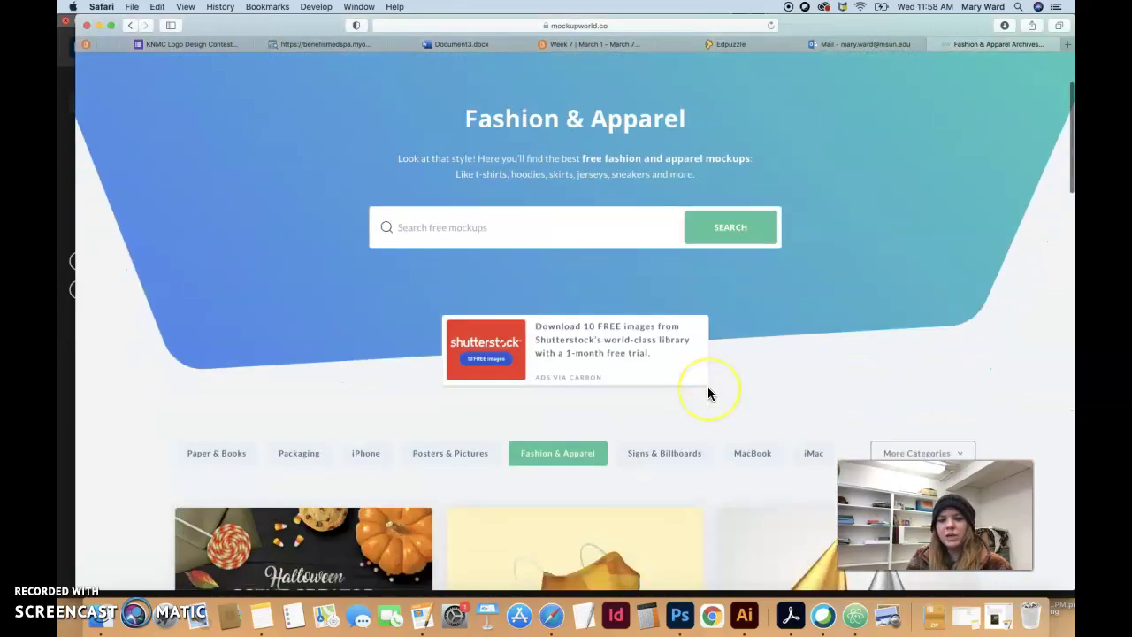
scroll(708, 389, "down", 20)
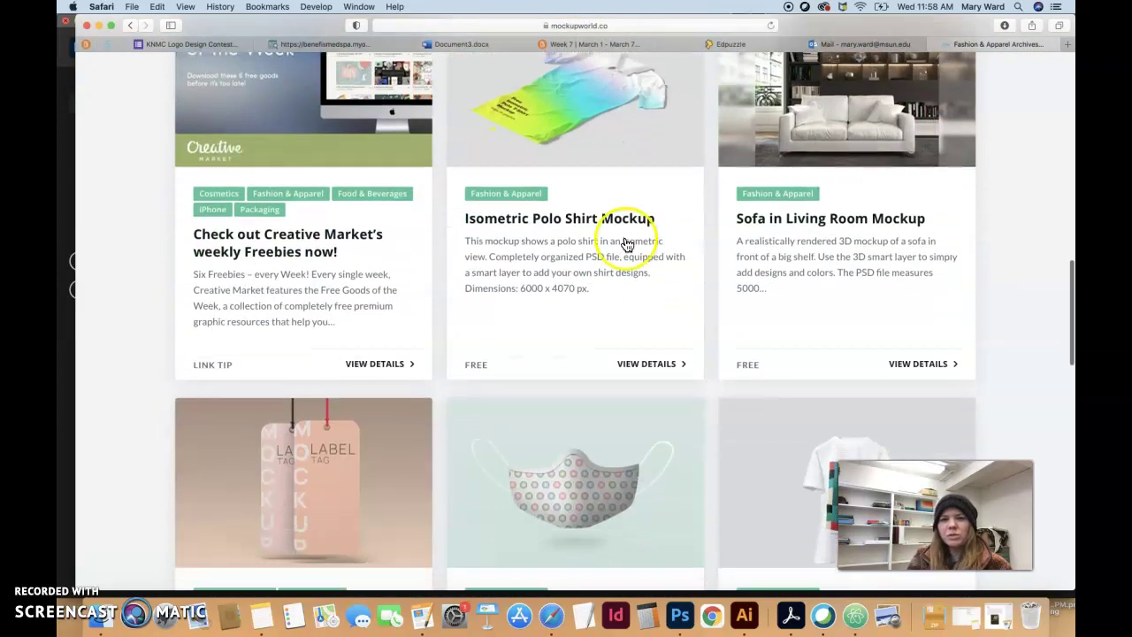
scroll(688, 434, "down", 1)
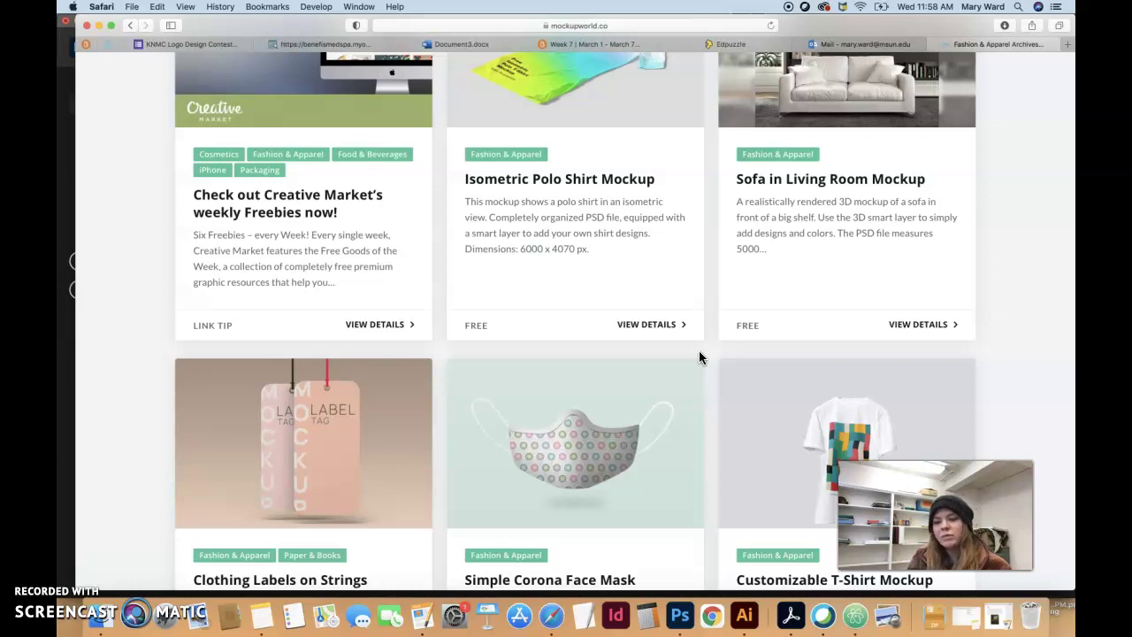
scroll(699, 357, "down", 5)
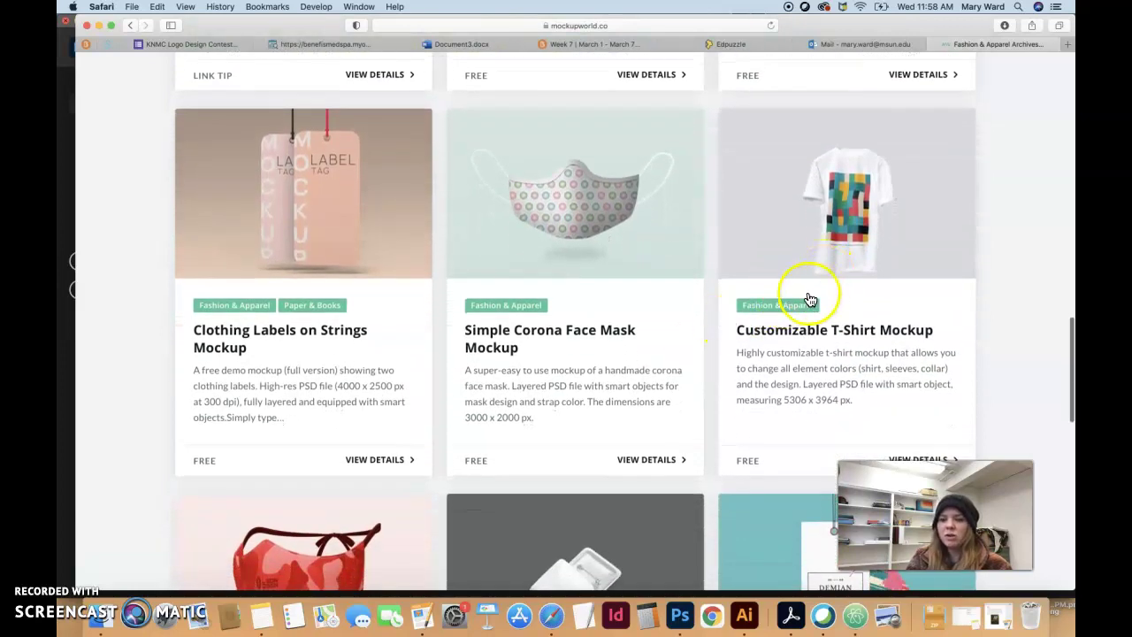
left_click(839, 255)
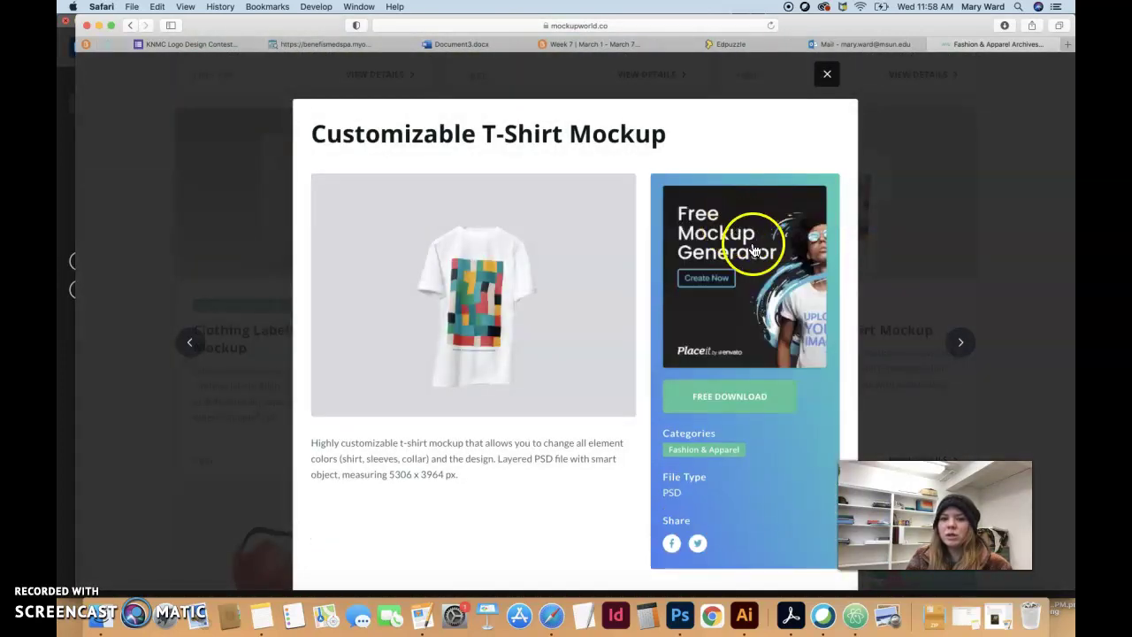
left_click(827, 74)
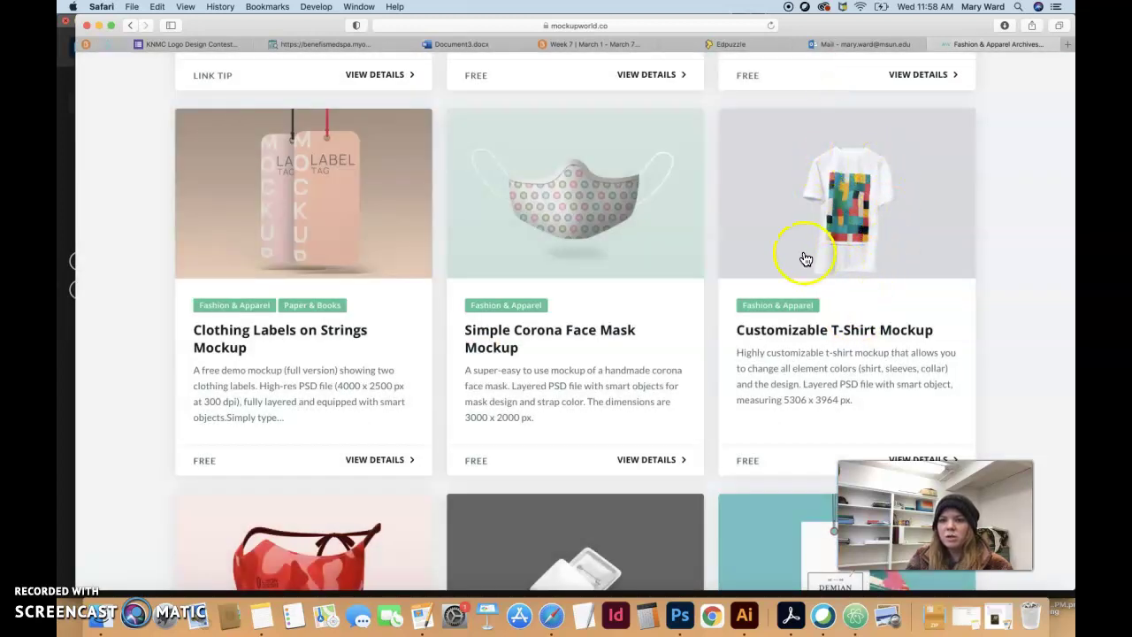
scroll(661, 449, "down", 7)
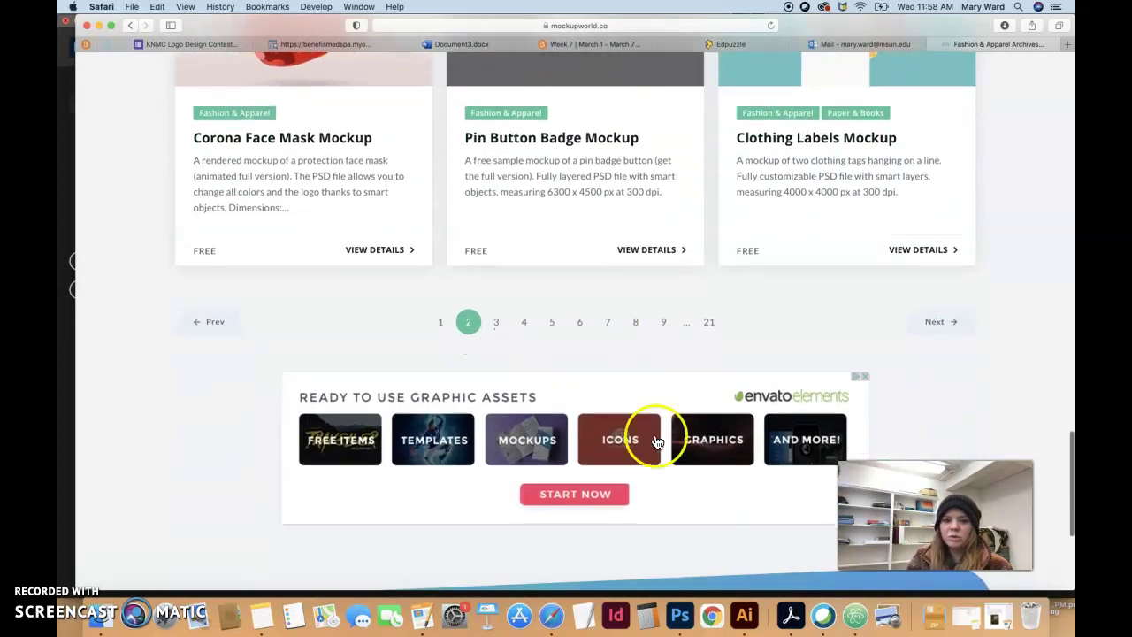
left_click(468, 321)
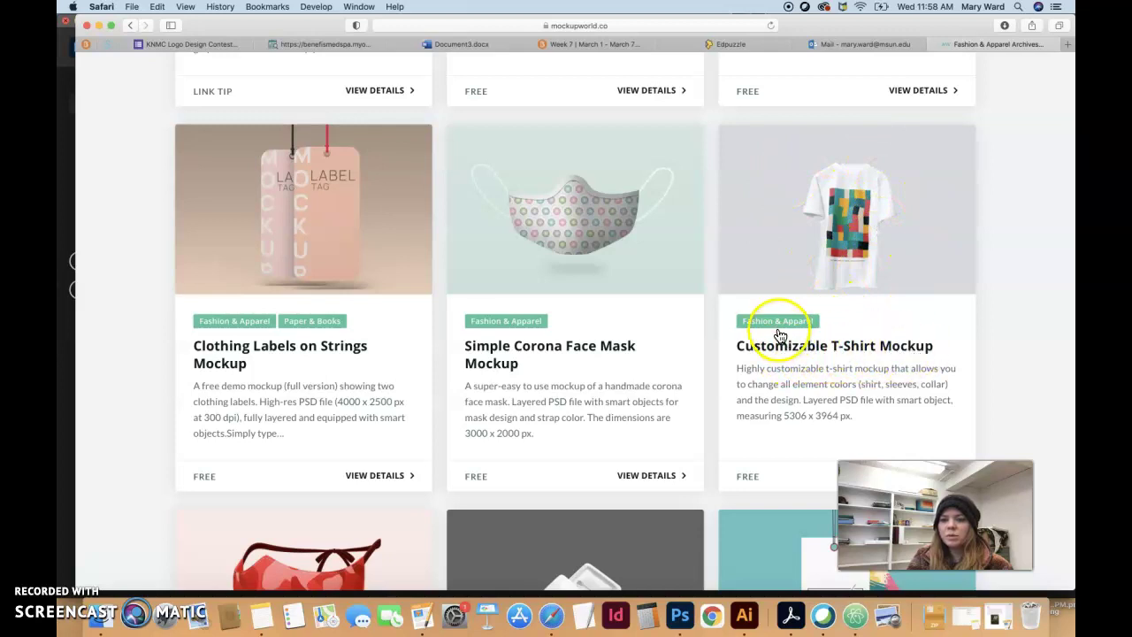
Open the Customizable T-Shirt Mockup's details and check its file type.
left_click(834, 274)
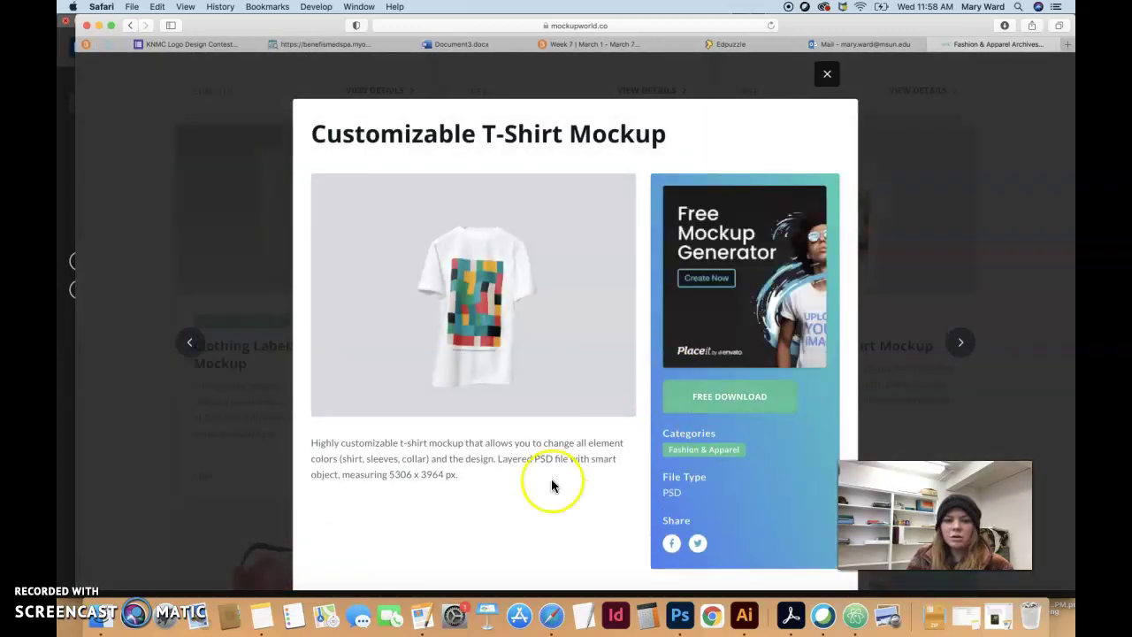
scroll(546, 546, "down", 1)
scroll(545, 541, "down", 1)
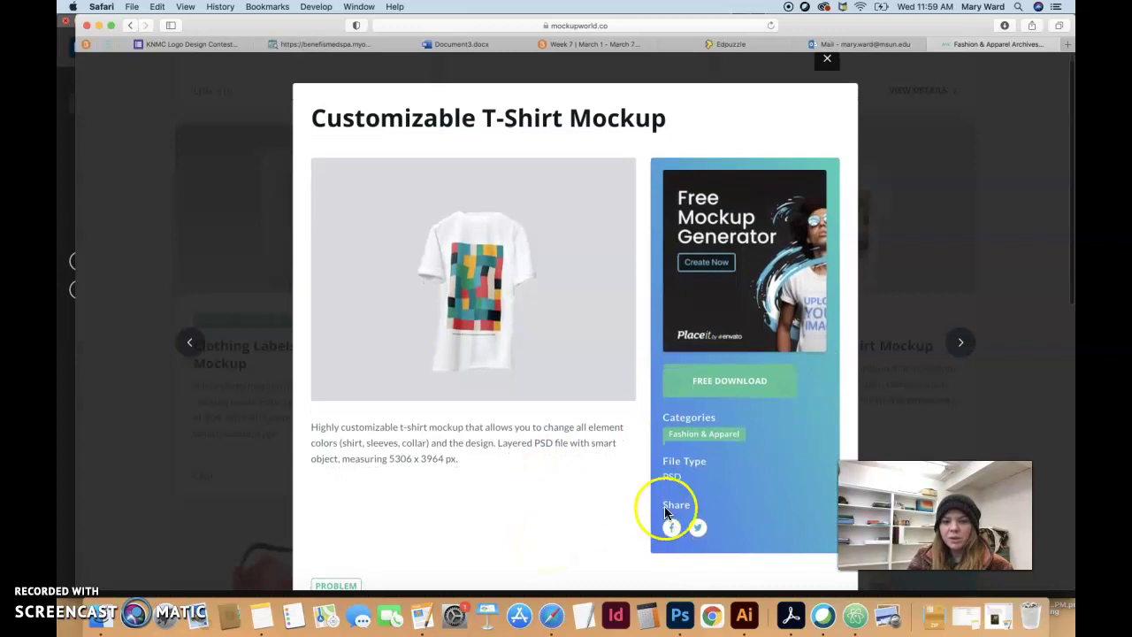
left_click_drag(678, 478, 569, 497)
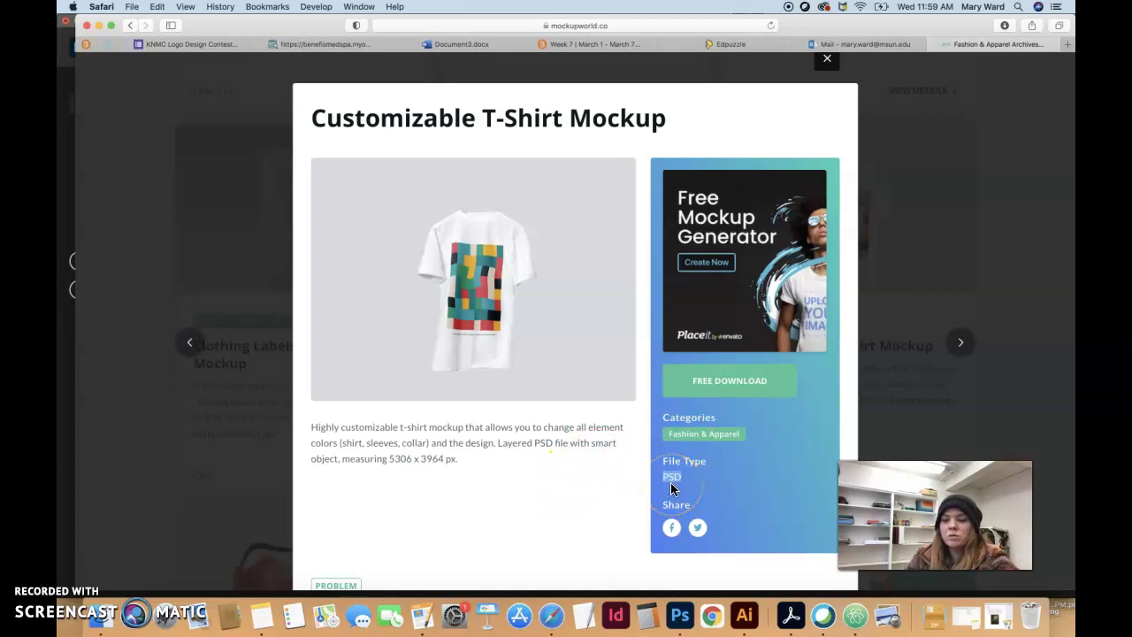
Follow the free download to the Different Colours Free T-Shirt Mockup page and download the mockup file.
left_click(723, 383)
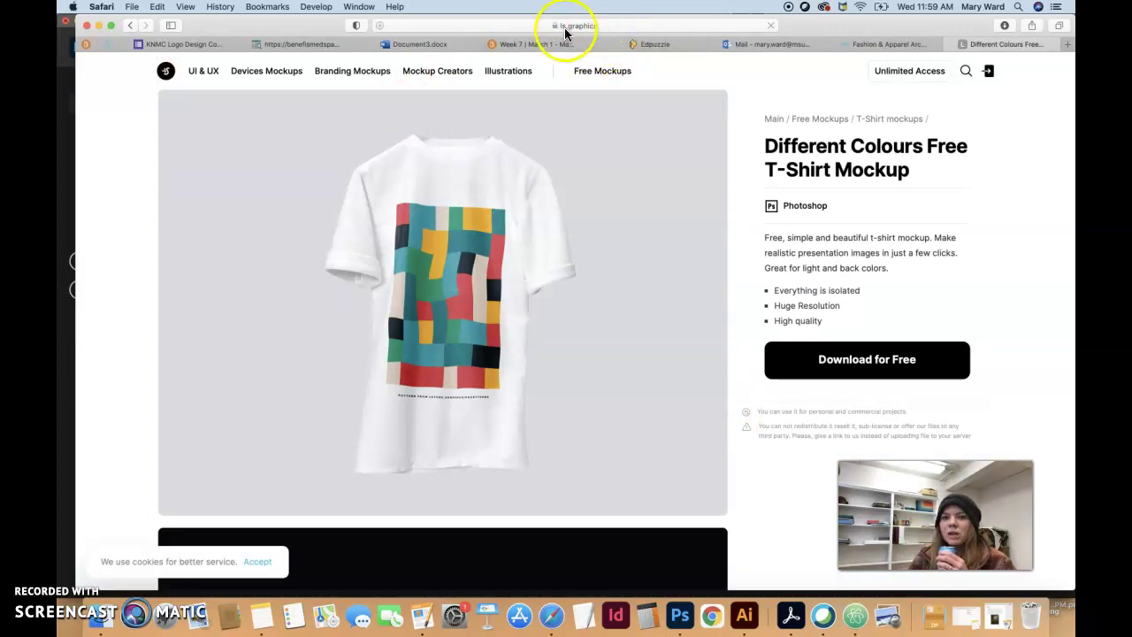
left_click(860, 367)
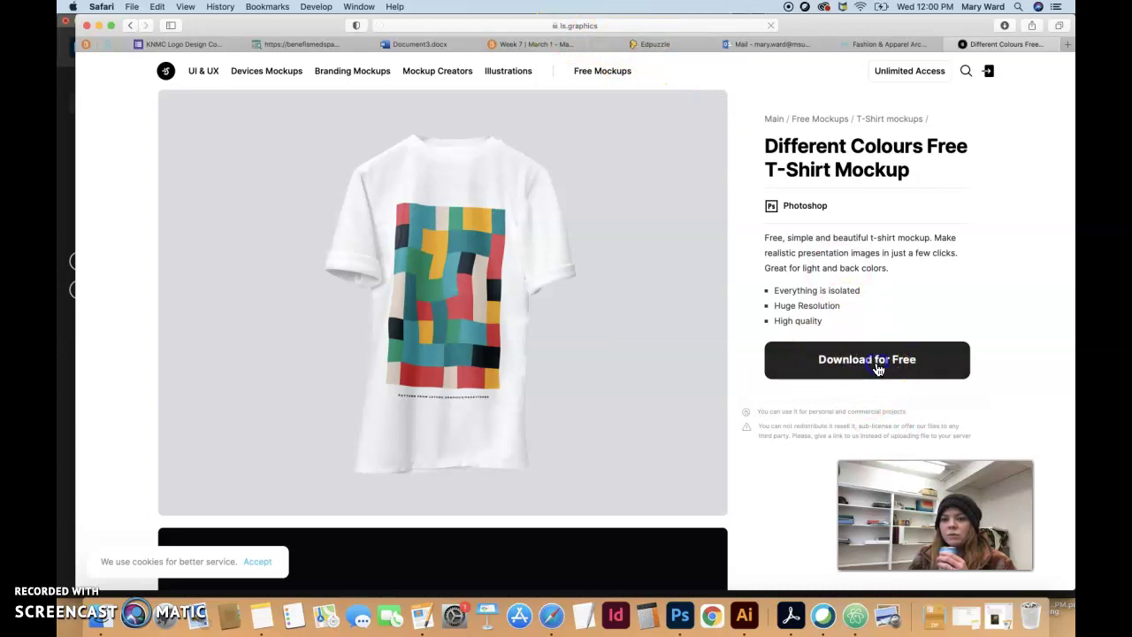
left_click(743, 387)
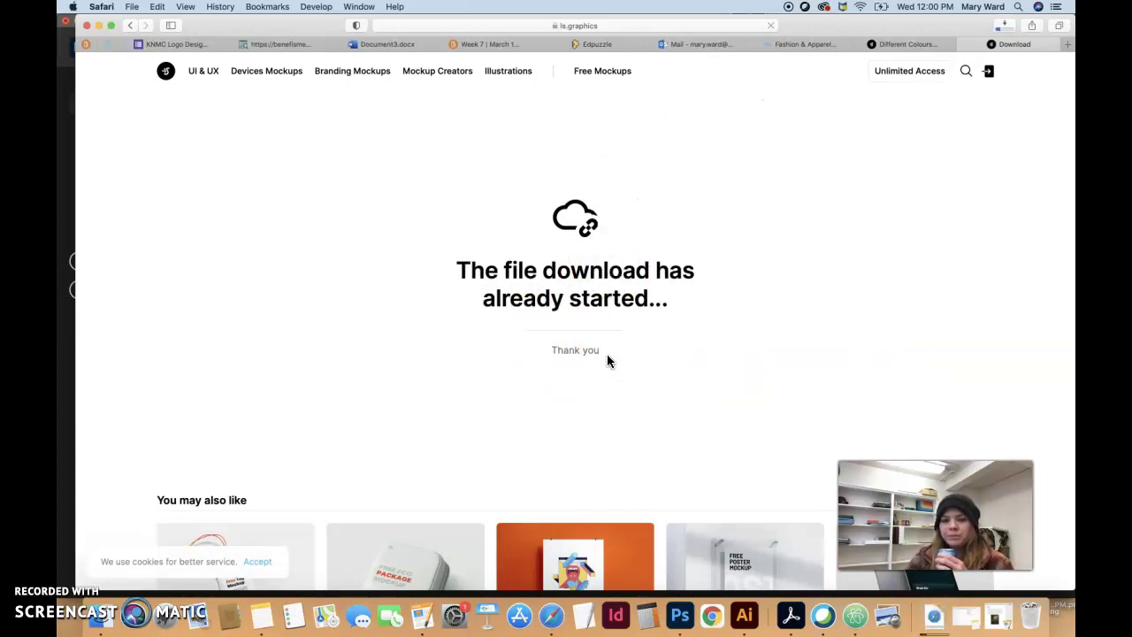
Open the Downloads folder in Finder and open Tshirt.psd from the T-shirt-mockup folder in Photoshop.
left_click(933, 618)
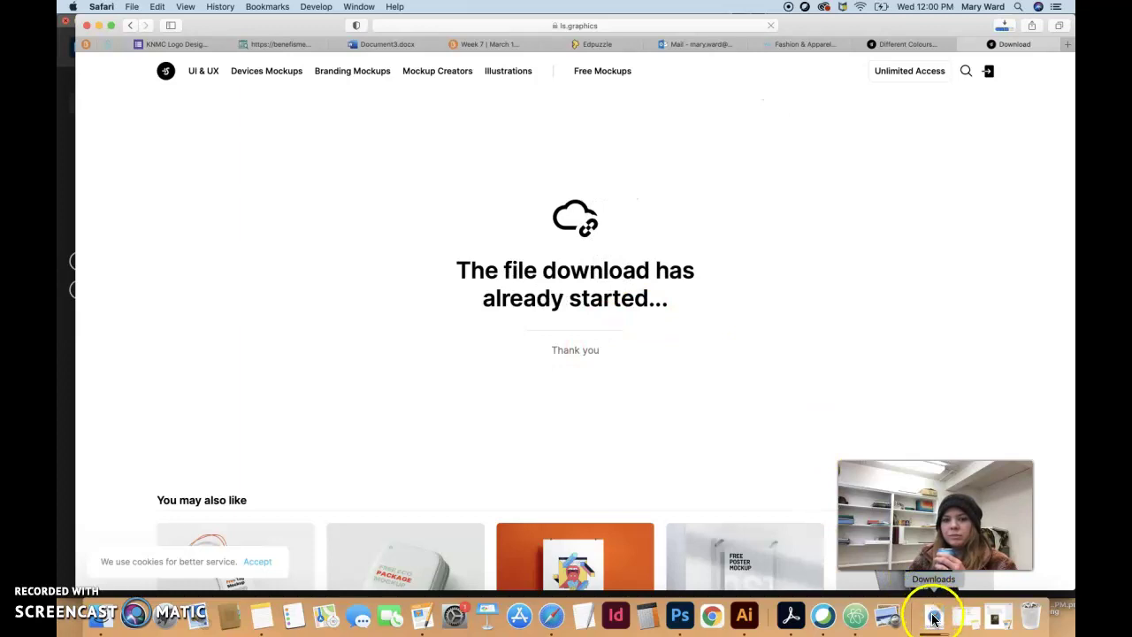
left_click(996, 146)
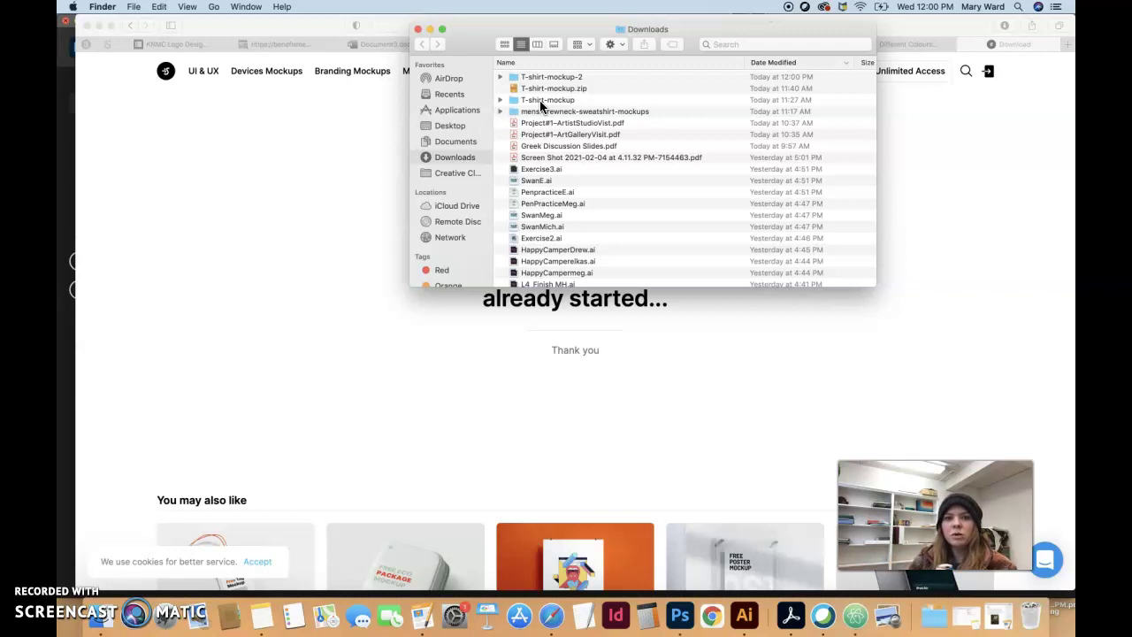
double_click(540, 99)
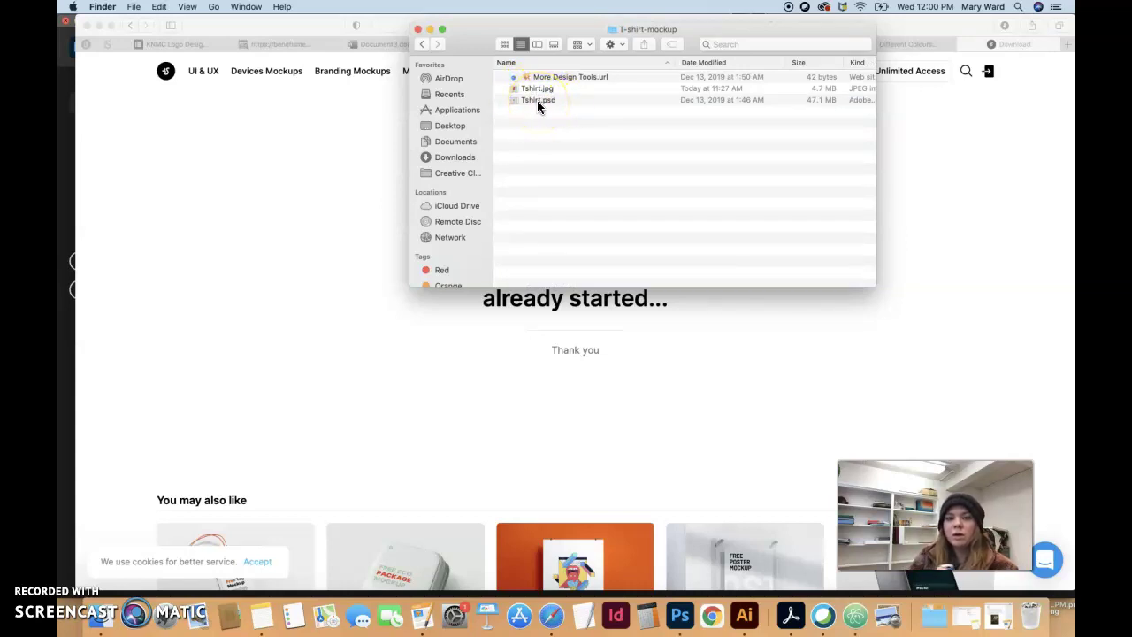
double_click(537, 101)
left_click(607, 198)
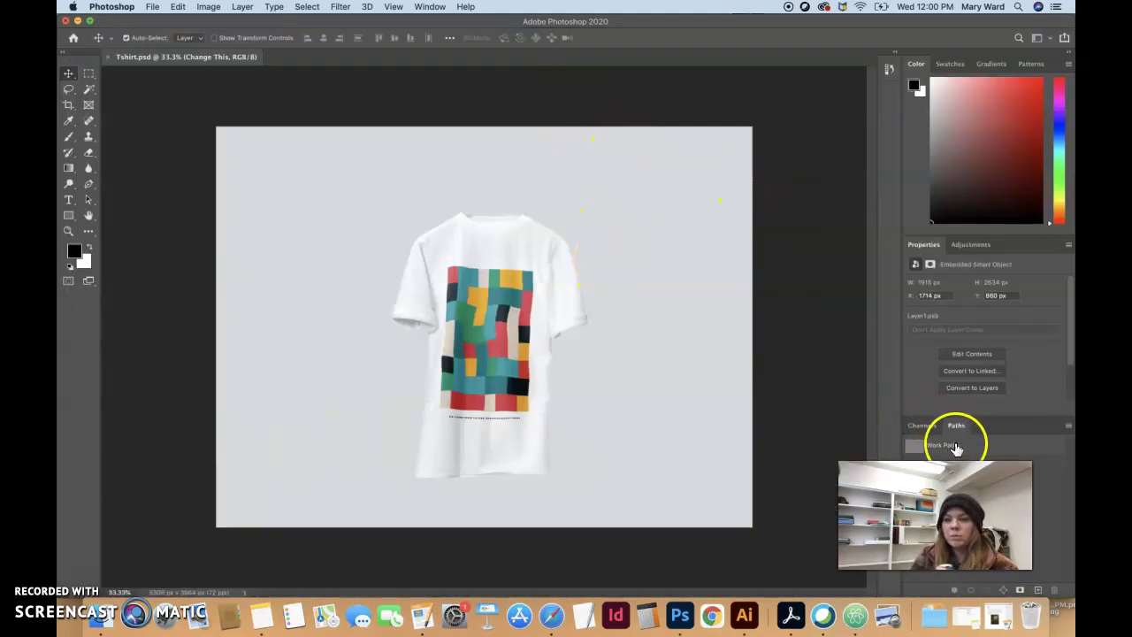
Deselect the active layer, then display the Layers panel and place it floating beside the shirt.
scroll(911, 314, "down", 1)
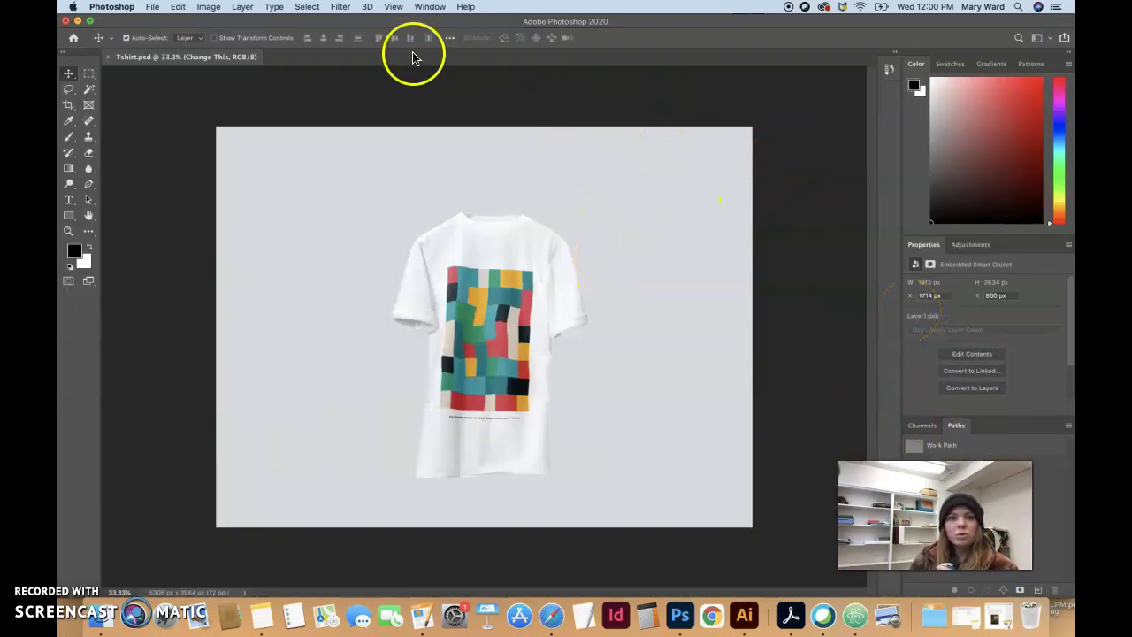
left_click(414, 81)
left_click(430, 7)
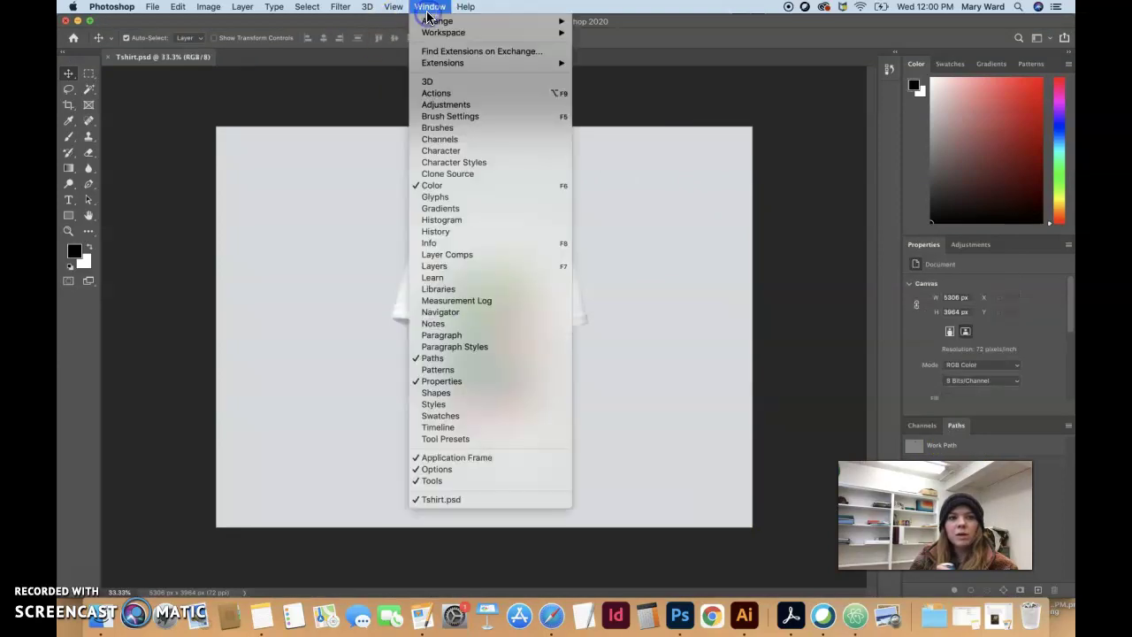
left_click(447, 265)
left_click_drag(725, 195, 697, 101)
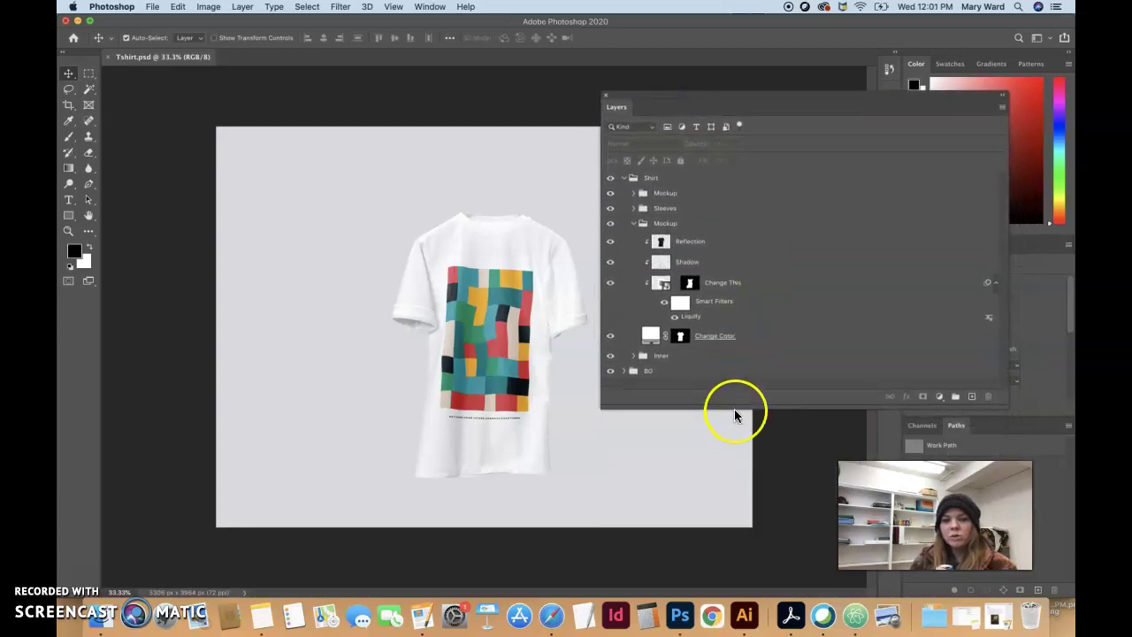
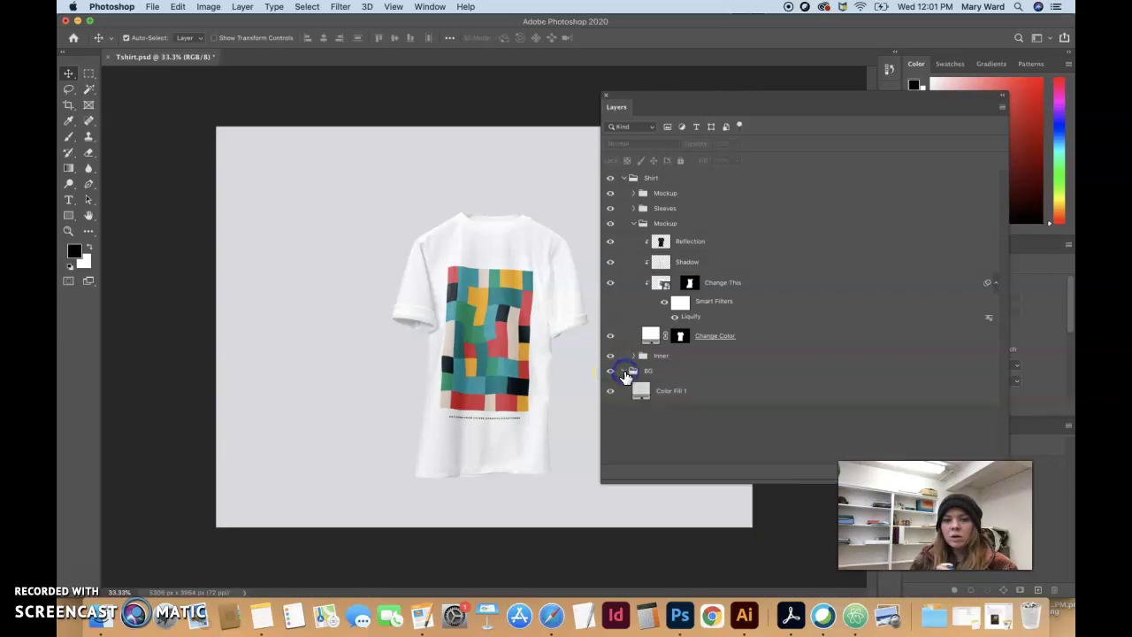
Expand the Sleeves group and the uppermost Mockup group inside the Shirt group to list their layers.
left_click(634, 208)
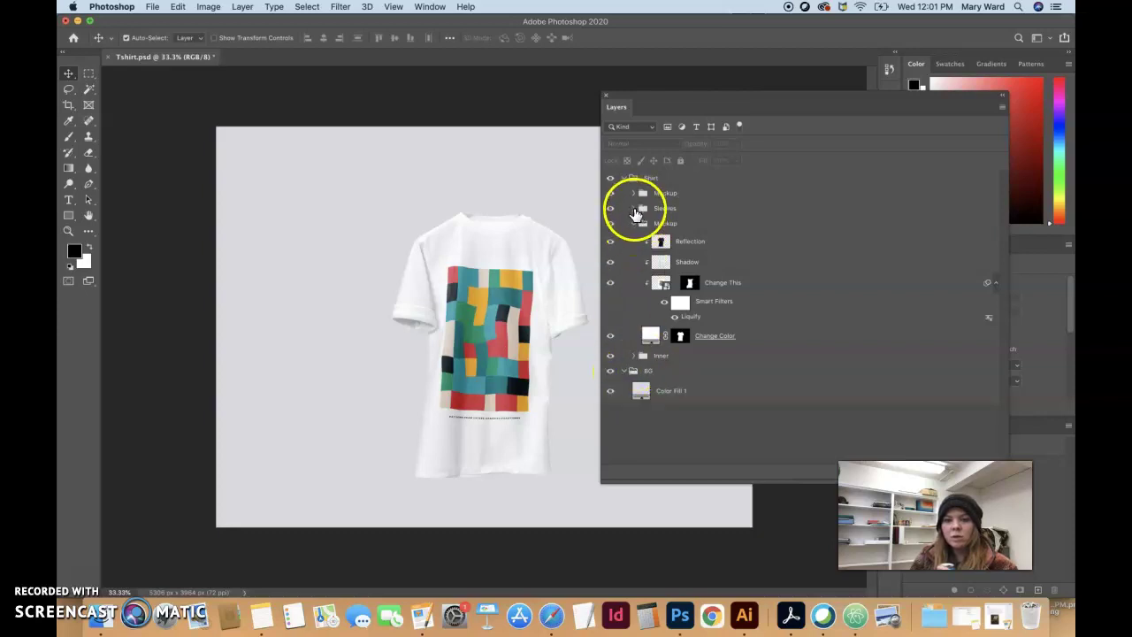
left_click(632, 194)
scroll(627, 304, "down", 5)
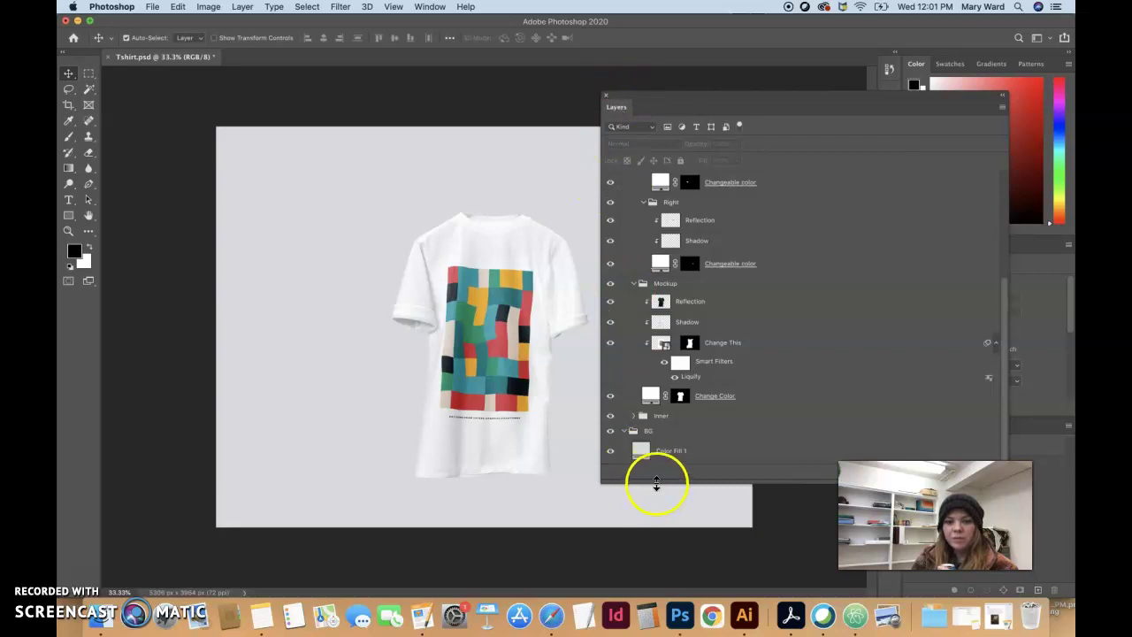
Enlarge the floating Layers panel to show more layers and place it beside the shirt without covering the design.
left_click_drag(657, 484, 659, 587)
left_click_drag(672, 103, 740, 64)
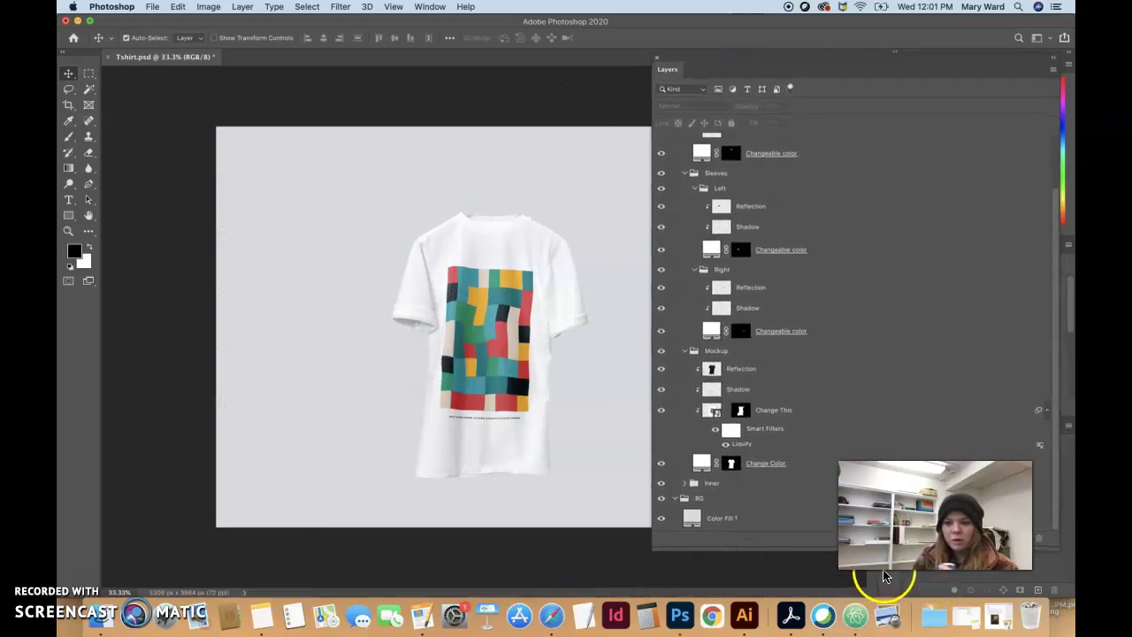
left_click_drag(882, 67, 667, 66)
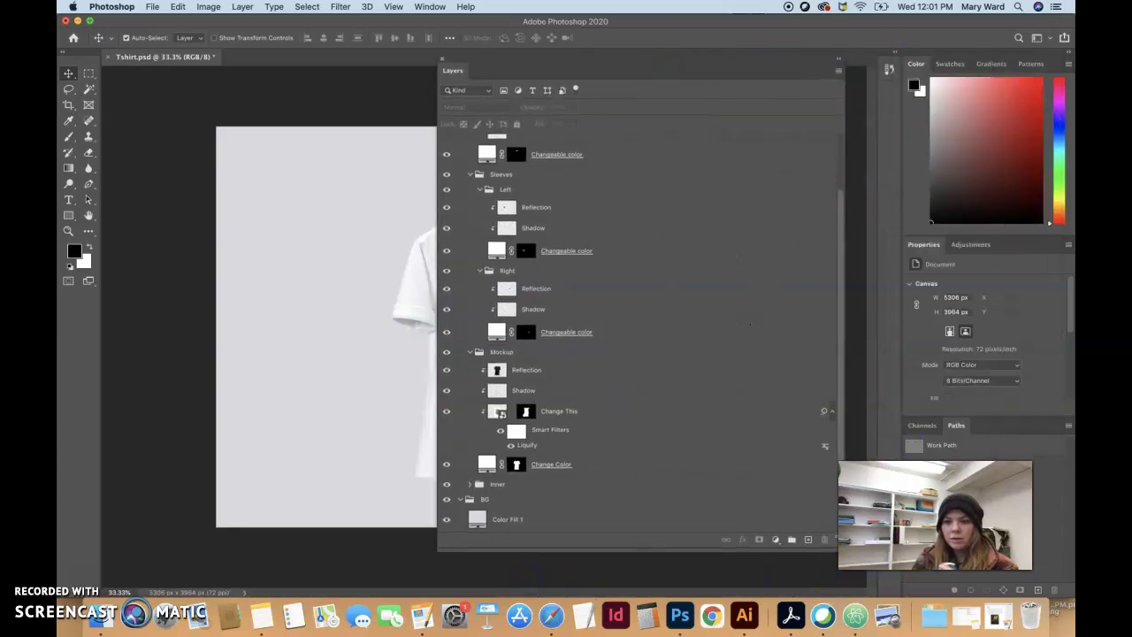
left_click(650, 108)
left_click_drag(586, 69, 800, 86)
scroll(784, 195, "up", 3)
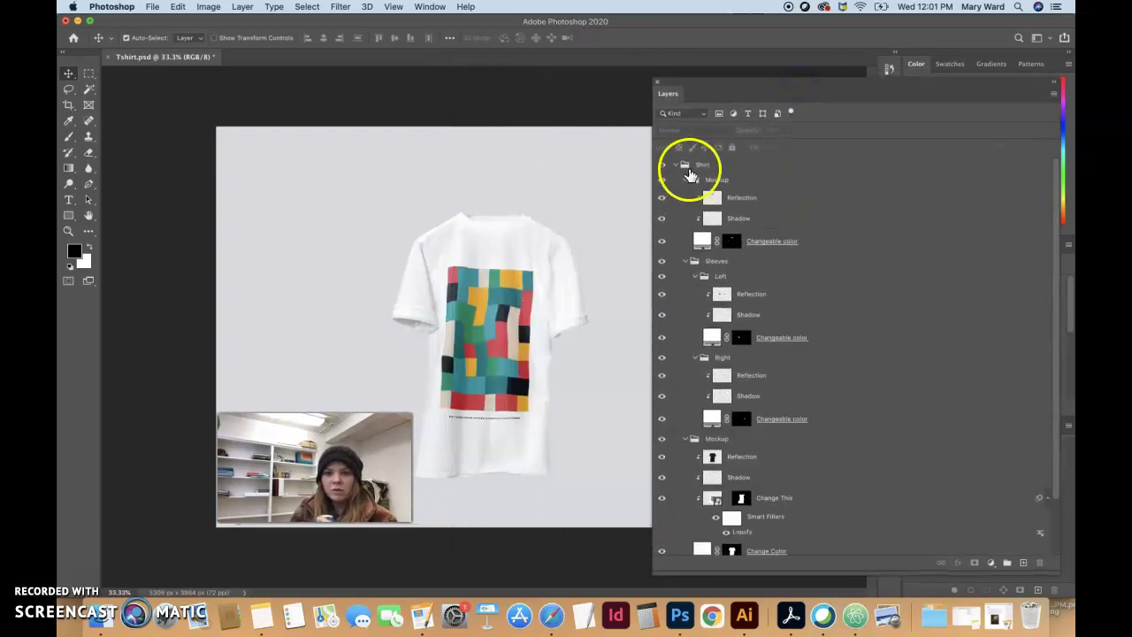
Hide and reshow the layers in the upper Mockup group and the Sleeves group to examine which shirt parts they control.
left_click(660, 201)
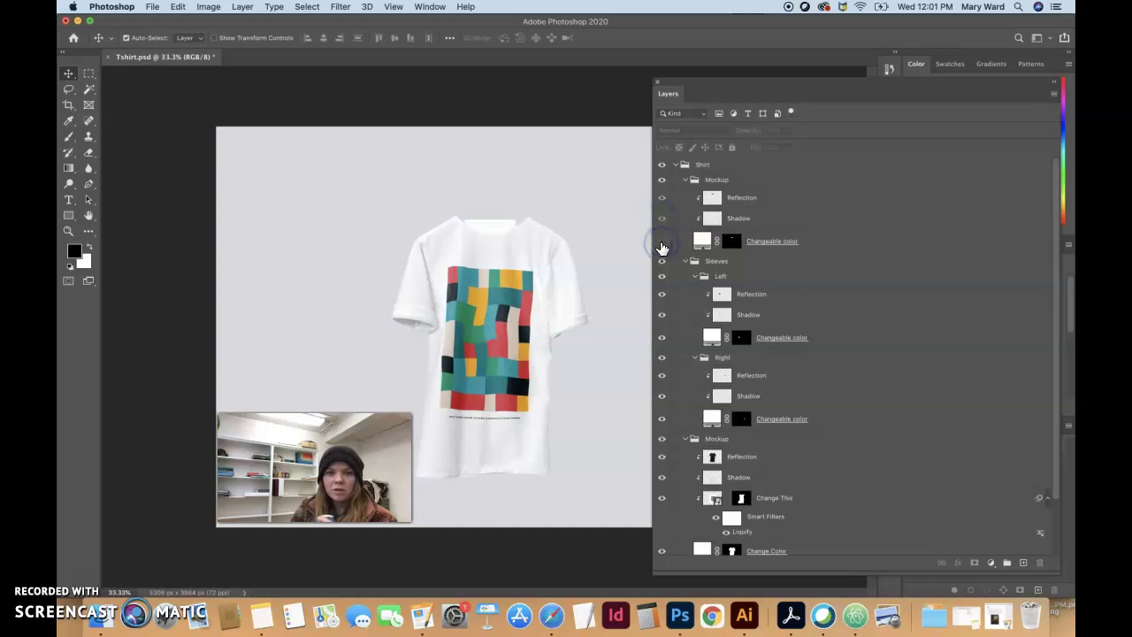
left_click(701, 243)
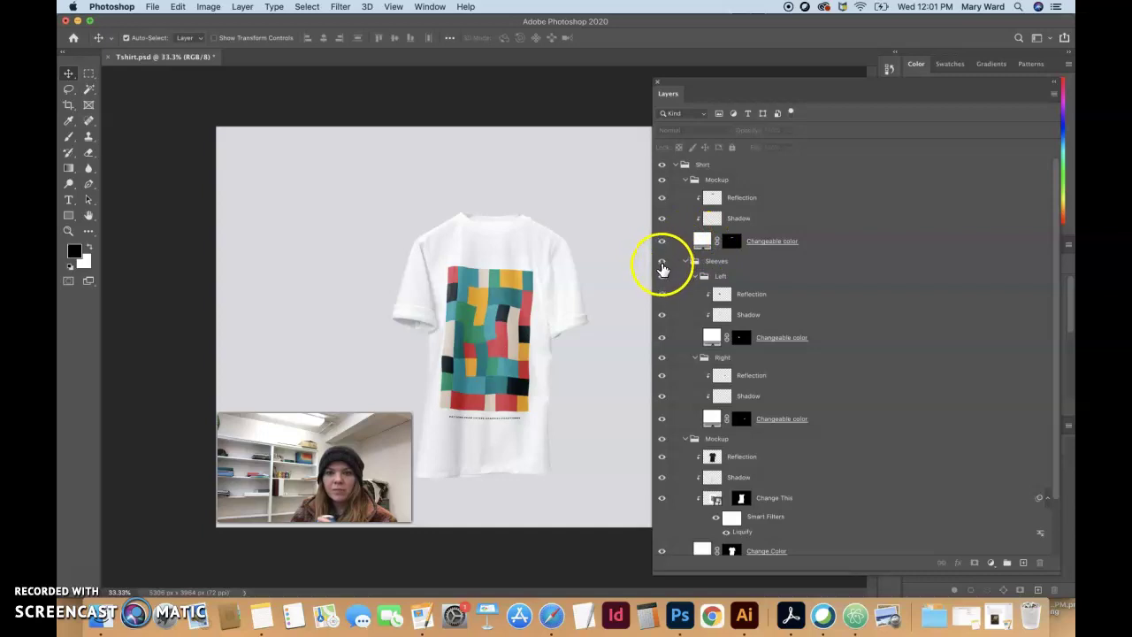
left_click(686, 263)
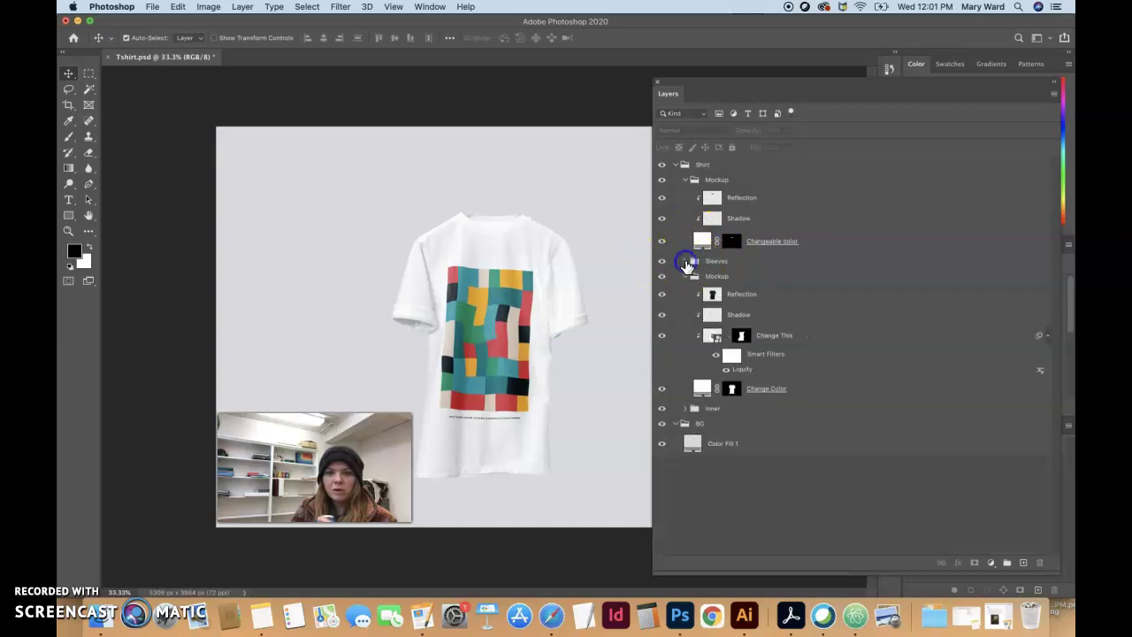
left_click(686, 262)
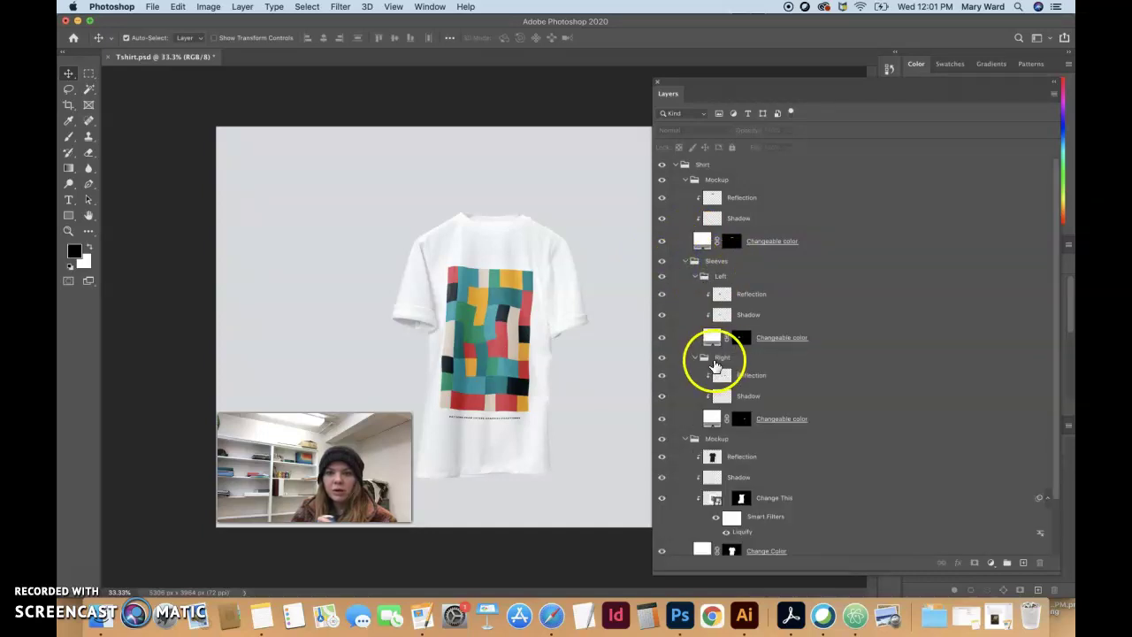
left_click(663, 300)
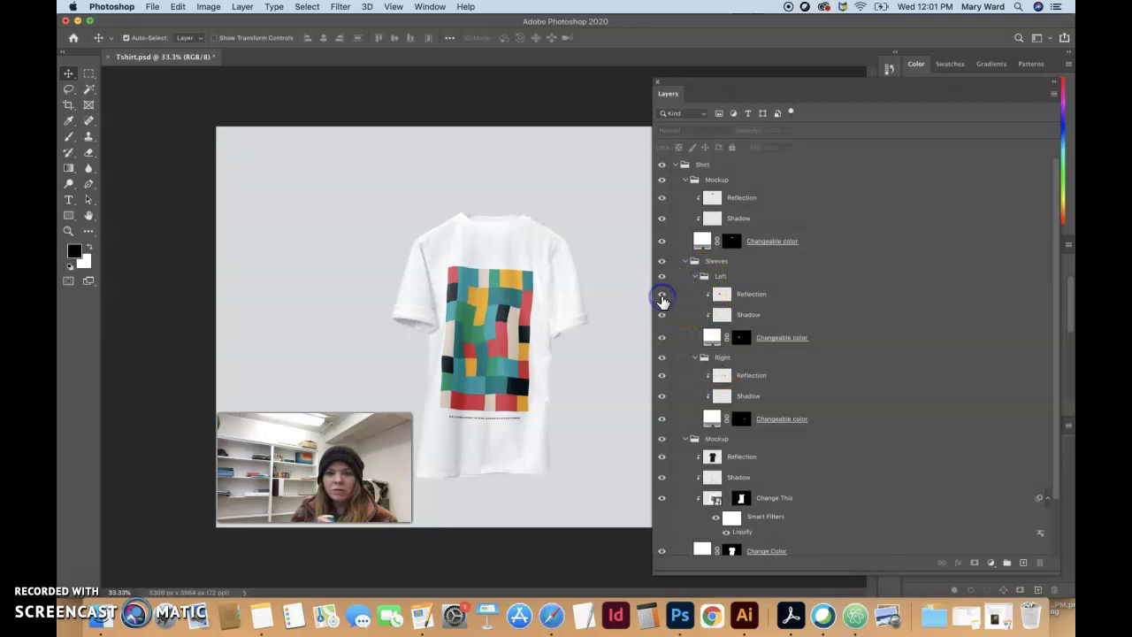
left_click(663, 315)
left_click(662, 316)
left_click(663, 339)
left_click(663, 338)
left_click(662, 376)
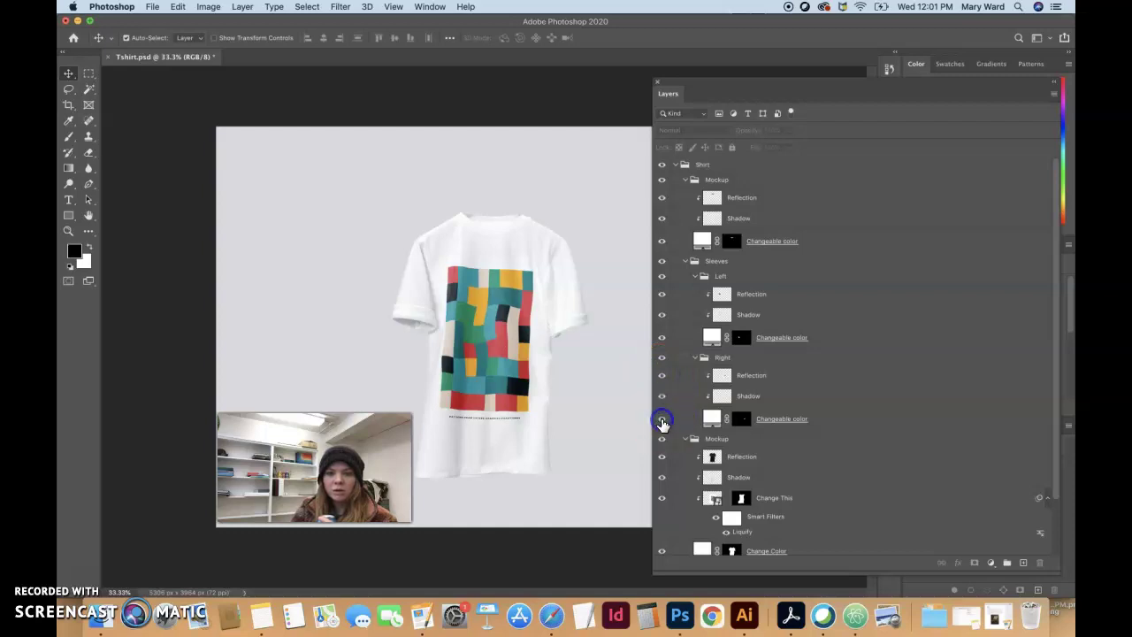
Hide and reshow the Reflection and Shadow layers of the lower Mockup group to examine their effect on the shirt.
scroll(663, 433, "down", 2)
left_click(663, 404)
left_click(662, 405)
left_click(662, 406)
left_click(662, 405)
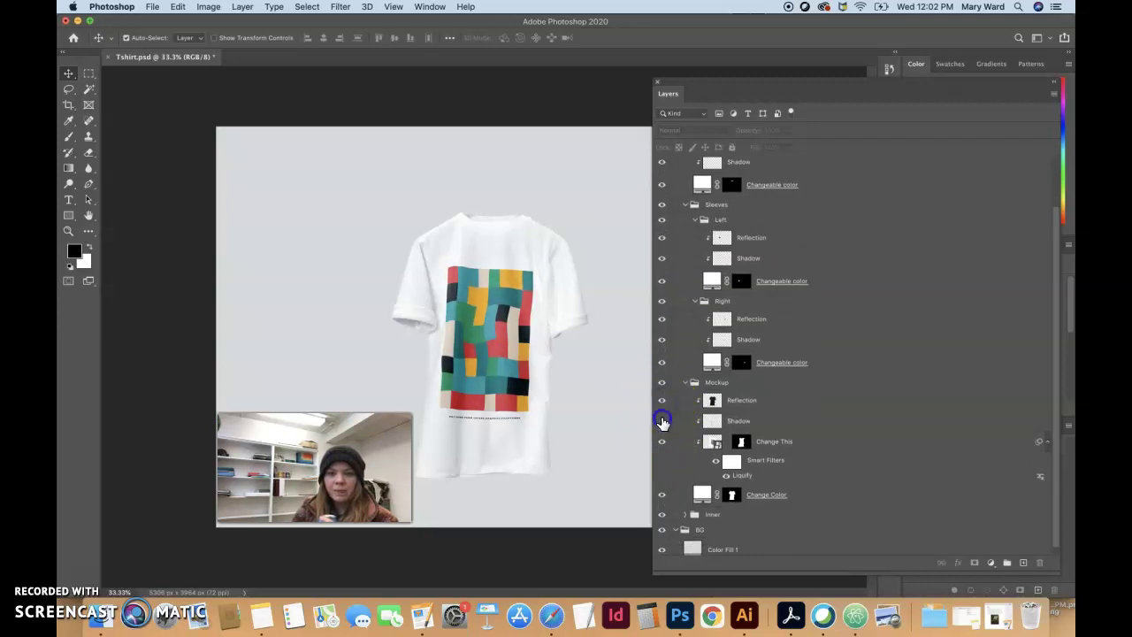
left_click(663, 421)
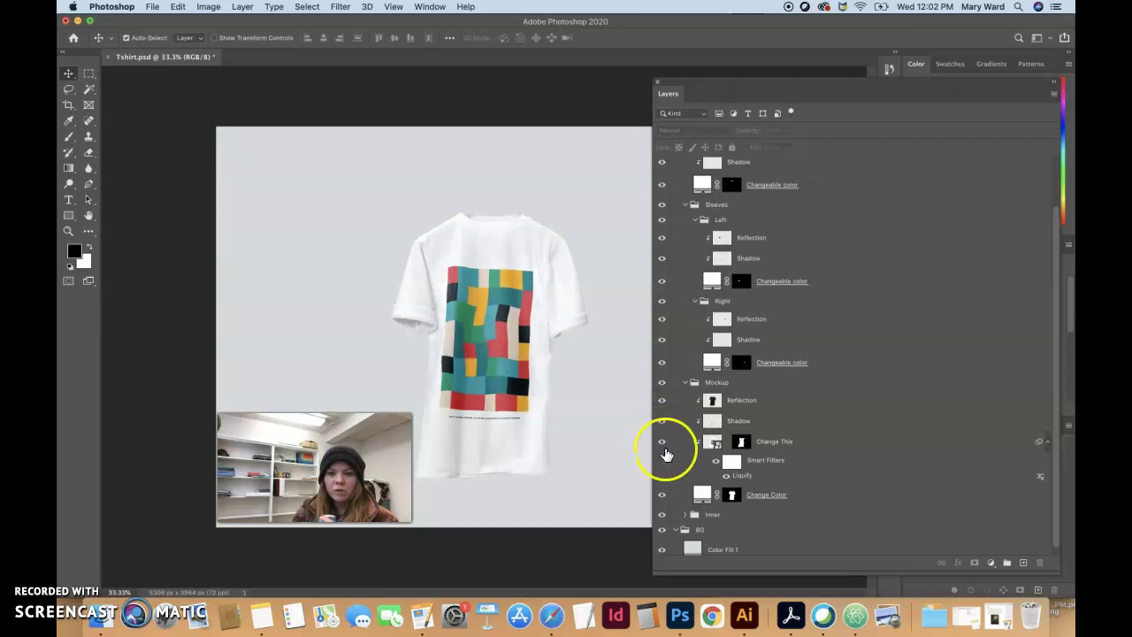
Hide and reshow the Change This layer to examine what it controls, then select it and inspect its smart filters.
scroll(664, 442, "down", 1)
left_click(662, 436)
left_click(662, 437)
left_click(662, 437)
left_click(662, 436)
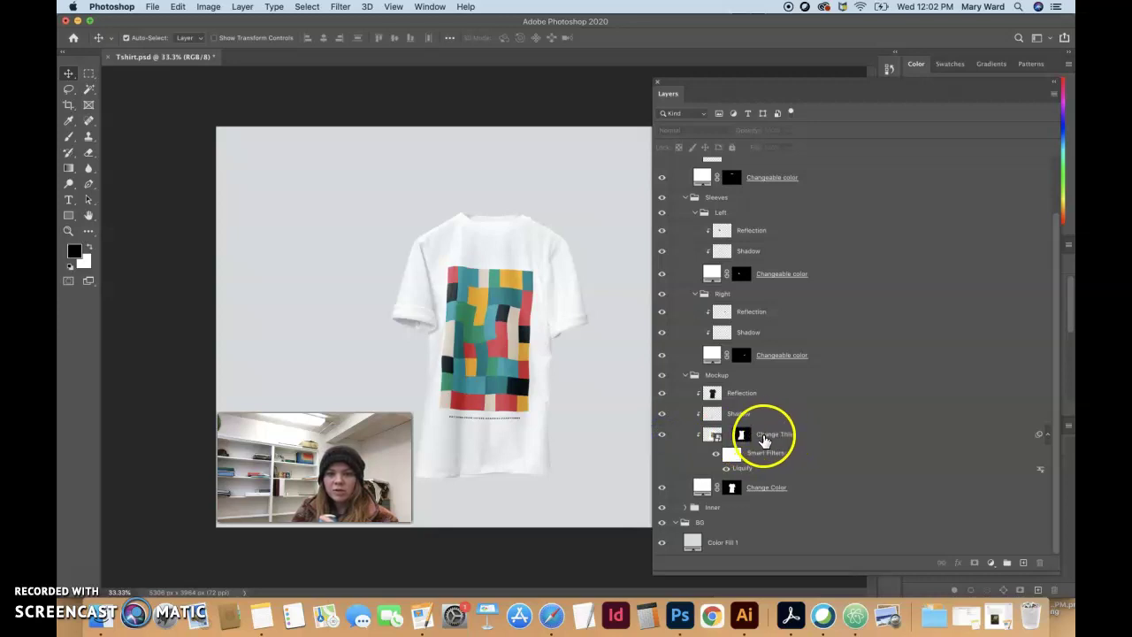
left_click(717, 459)
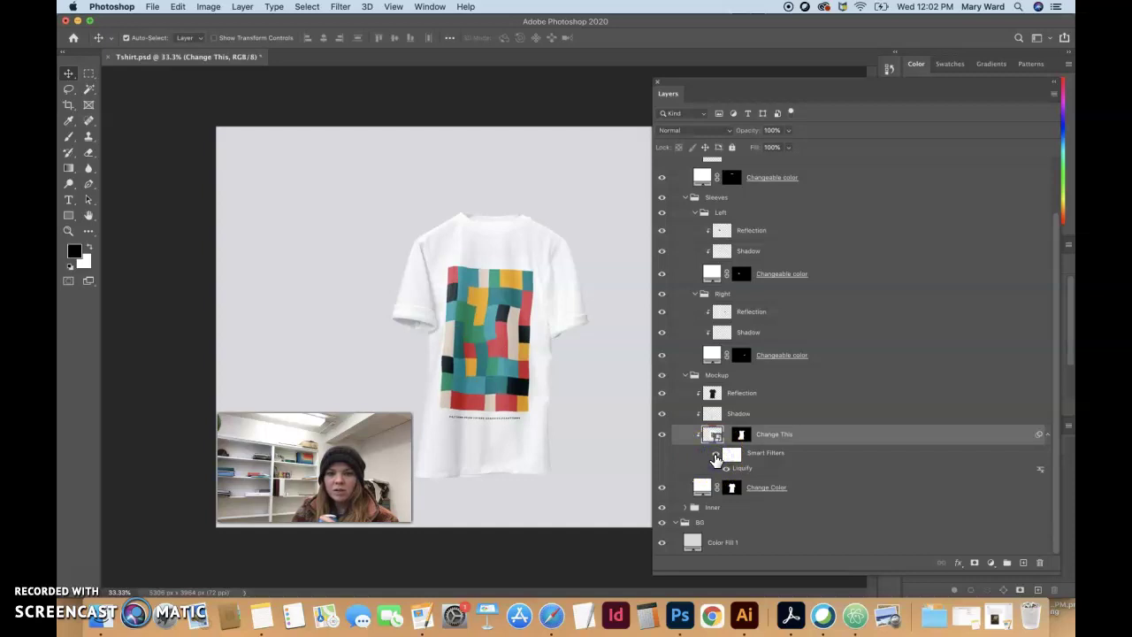
mouse_move(769, 444)
left_mouse_down()
mouse_move(753, 475)
mouse_move(662, 494)
left_mouse_up()
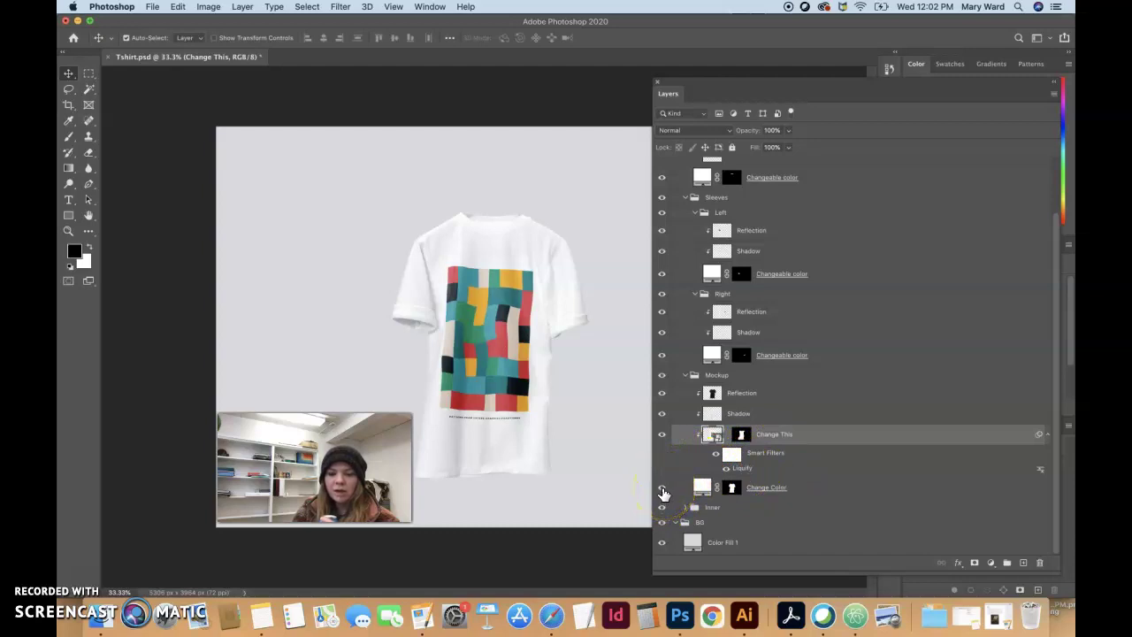
Hide and reshow the Change Color and Color Fill 1 layers to examine which areas of the mockup they fill.
left_click(663, 489)
left_click(663, 489)
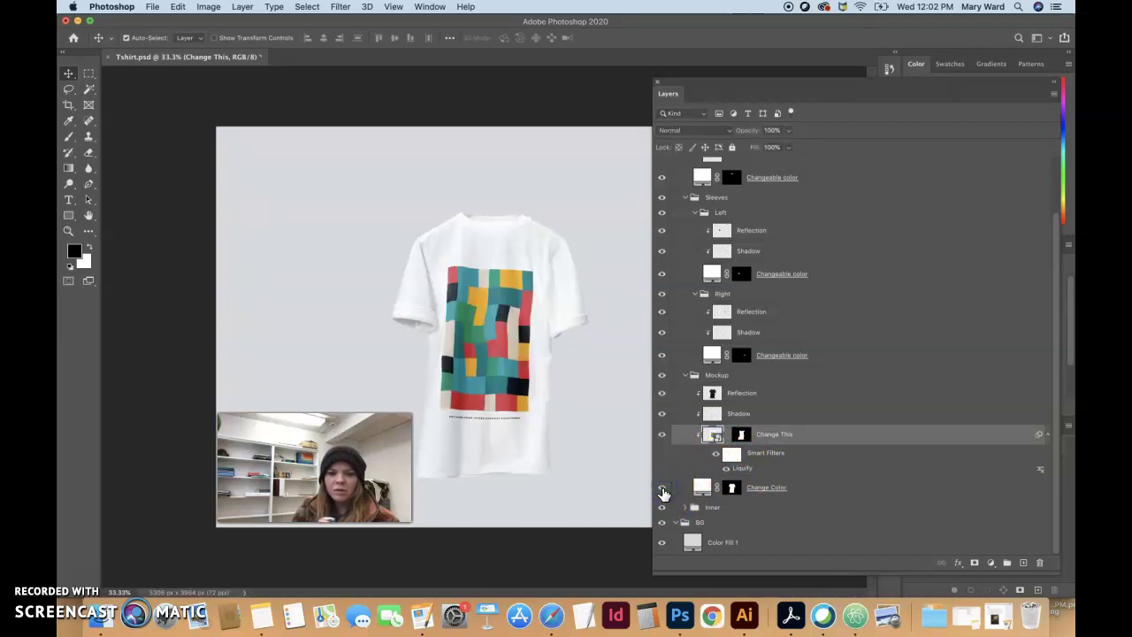
mouse_move(686, 488)
left_mouse_down()
mouse_move(700, 484)
mouse_move(695, 501)
left_mouse_up()
left_click(662, 544)
left_click(663, 544)
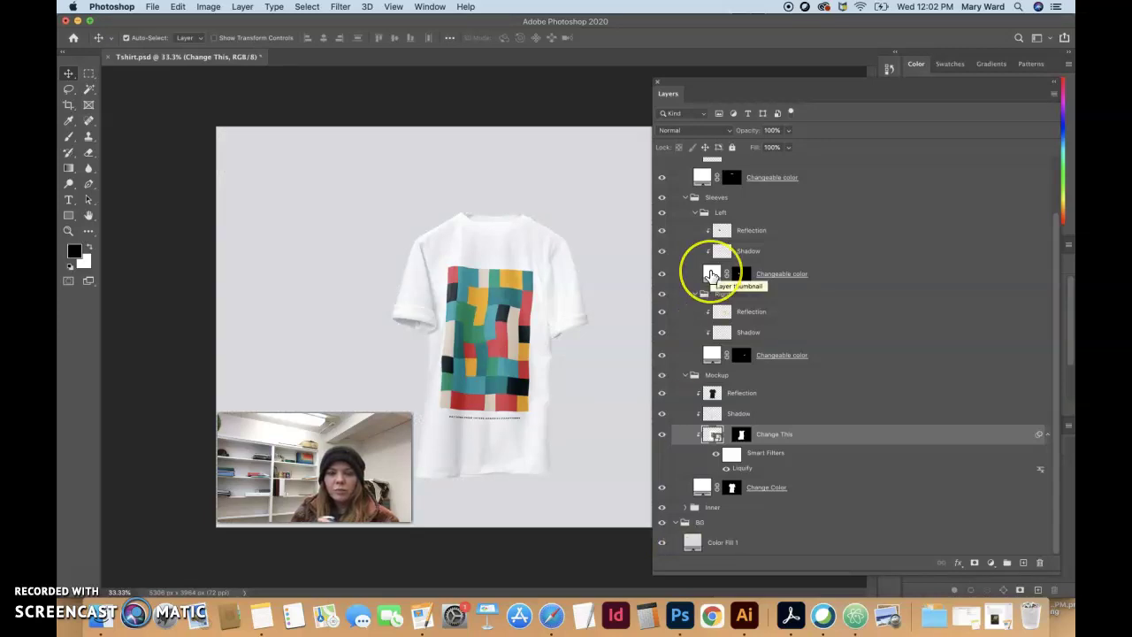
Set the Change Color layer's fill to blue #177099 and copy its hex code for reuse.
scroll(707, 274, "up", 2)
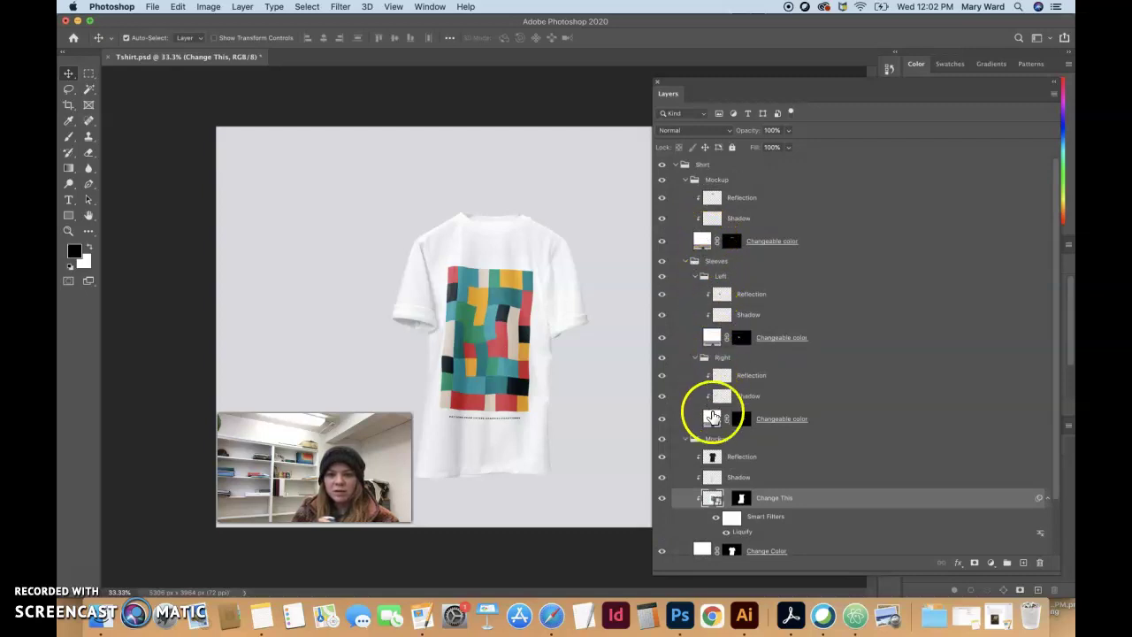
scroll(713, 421, "down", 2)
mouse_move(713, 435)
left_mouse_down()
mouse_move(700, 481)
mouse_move(710, 457)
mouse_move(759, 434)
mouse_move(713, 437)
left_mouse_up()
left_click_drag(707, 553, 703, 488)
double_click(703, 487)
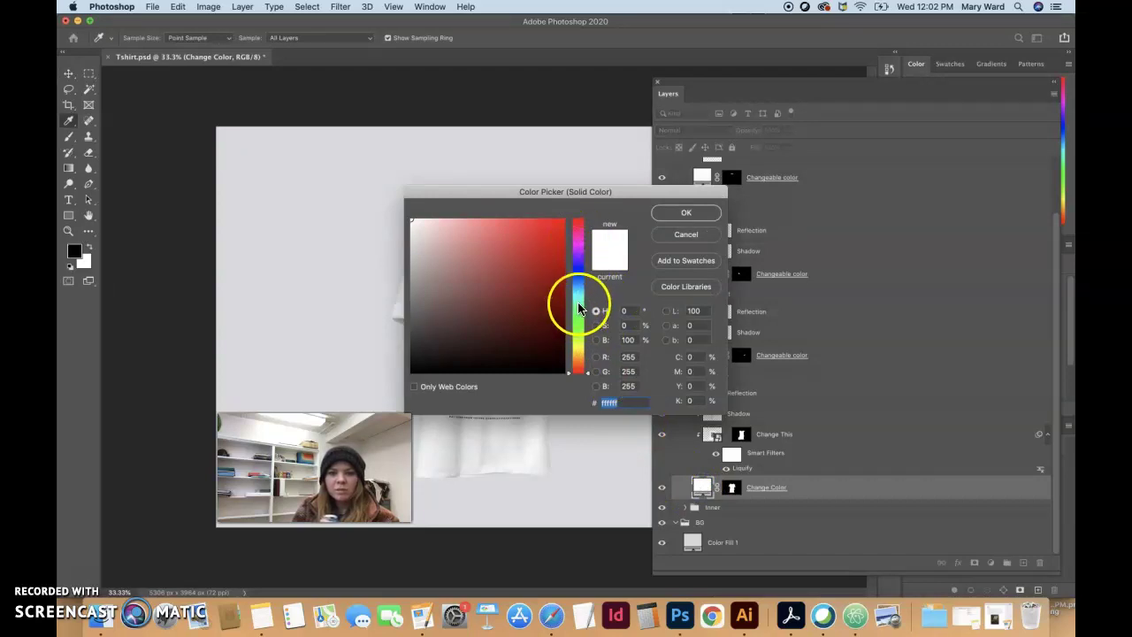
mouse_move(576, 298)
left_mouse_down()
mouse_move(570, 248)
mouse_move(576, 288)
left_mouse_up()
left_click(542, 281)
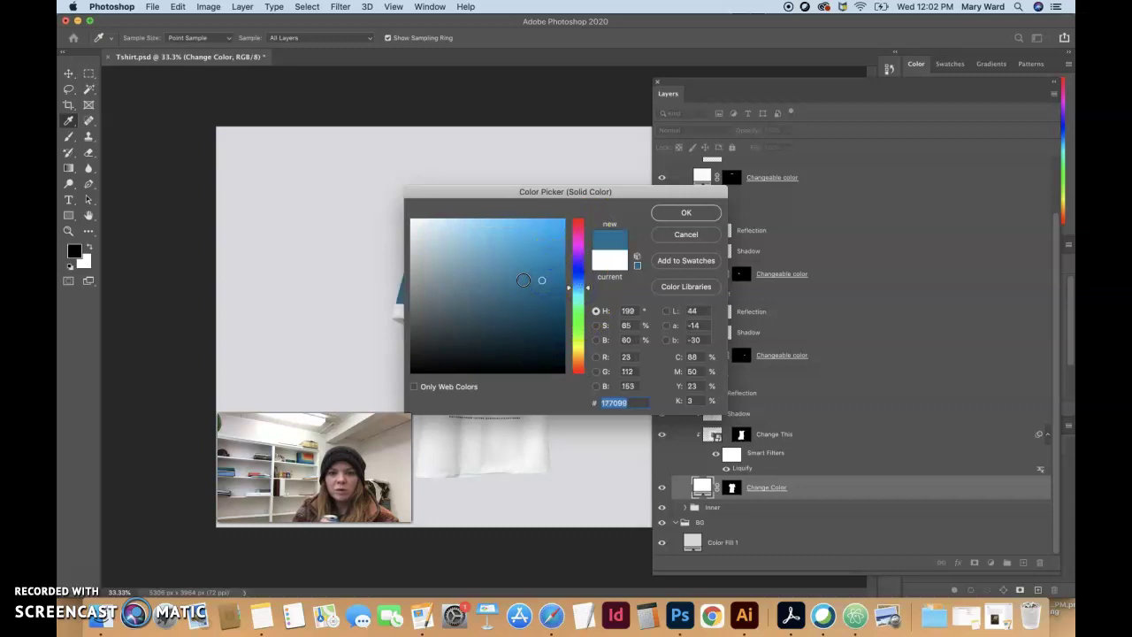
left_click(636, 403)
mouse_move(636, 404)
left_mouse_down()
mouse_move(592, 403)
mouse_move(634, 404)
left_mouse_up()
key("super+c")
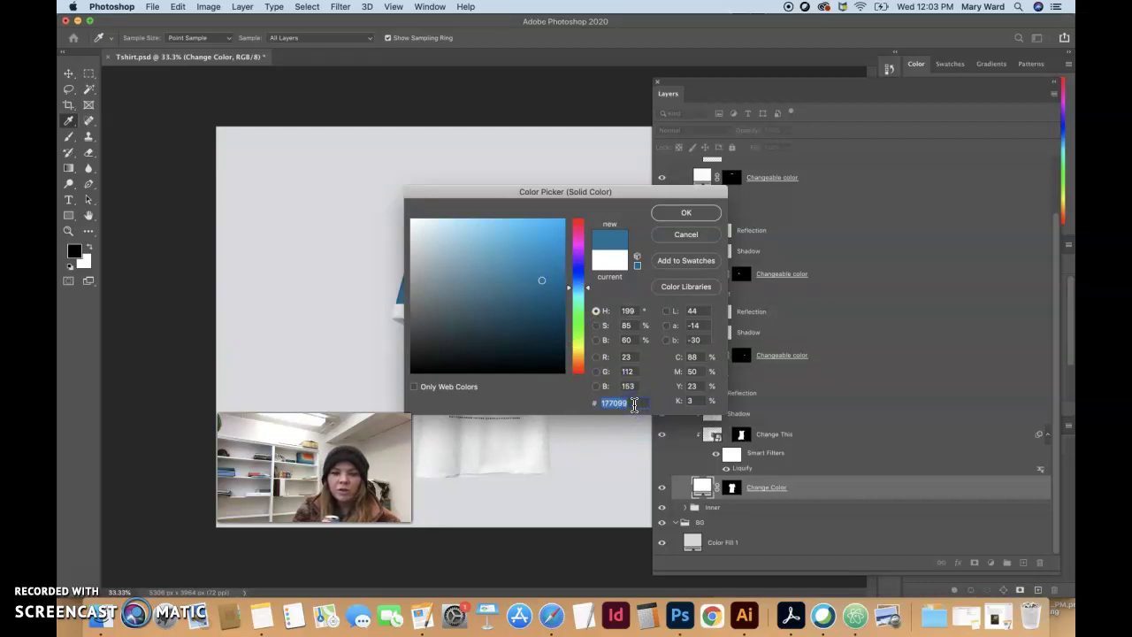
left_click(694, 212)
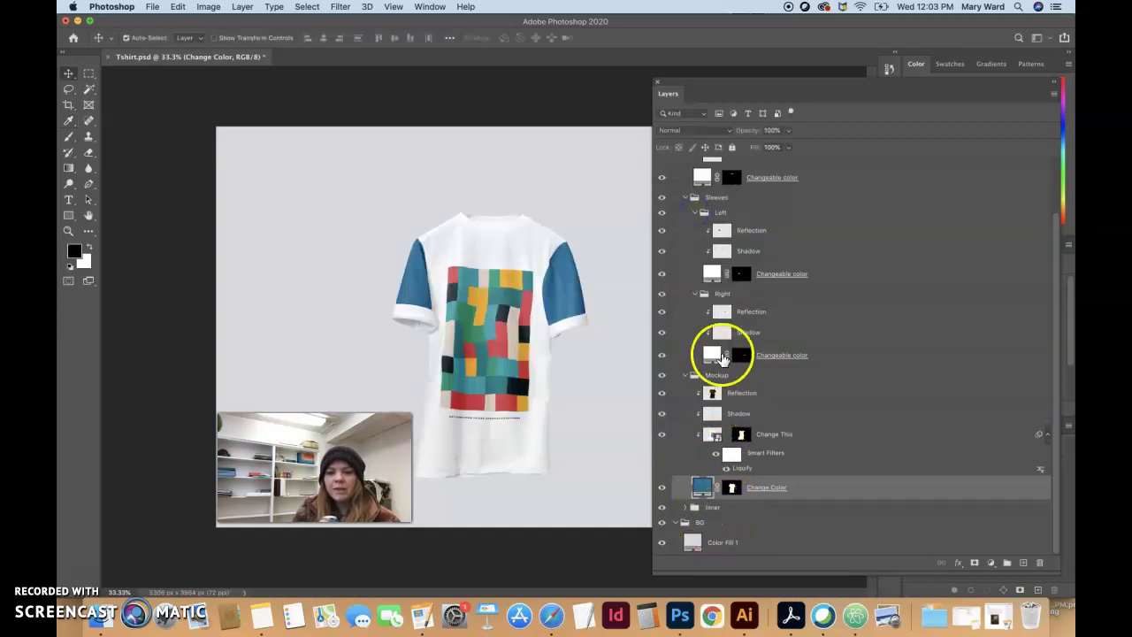
Apply the copied colour #177099 to the Changeable color fills in the Right and Left sleeve groups.
double_click(713, 356)
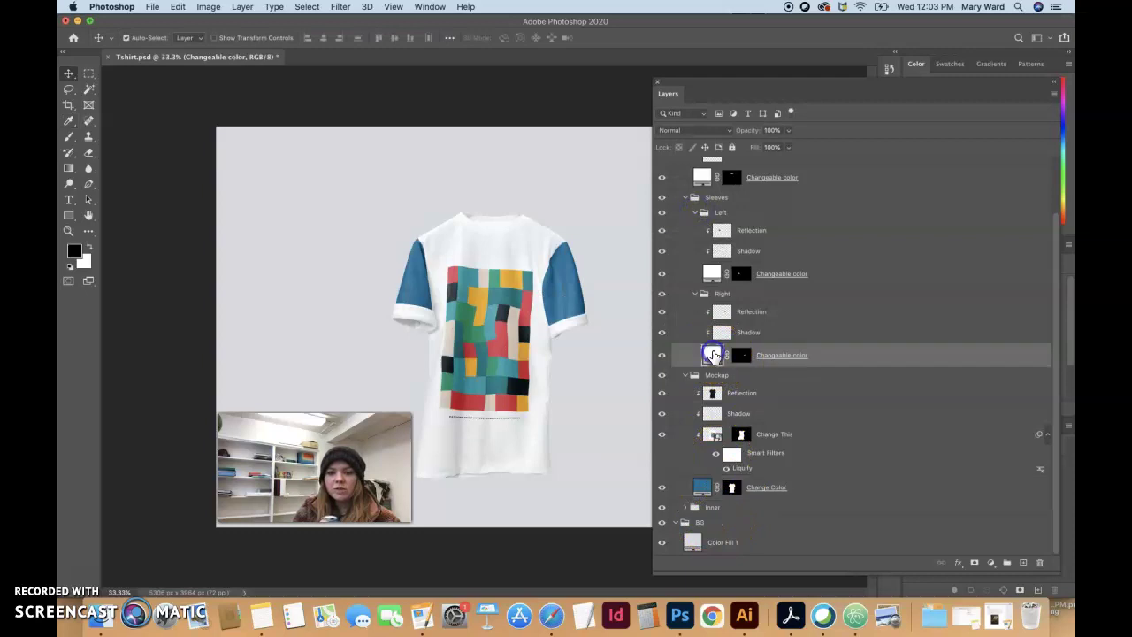
left_click(619, 403)
key("super+v")
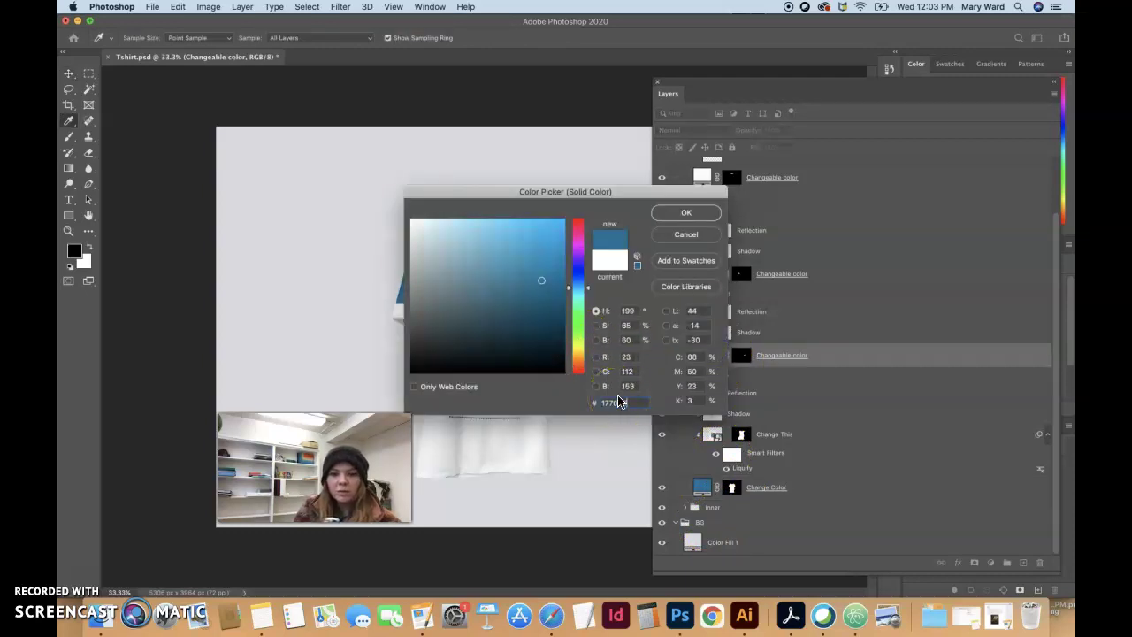
left_click(683, 216)
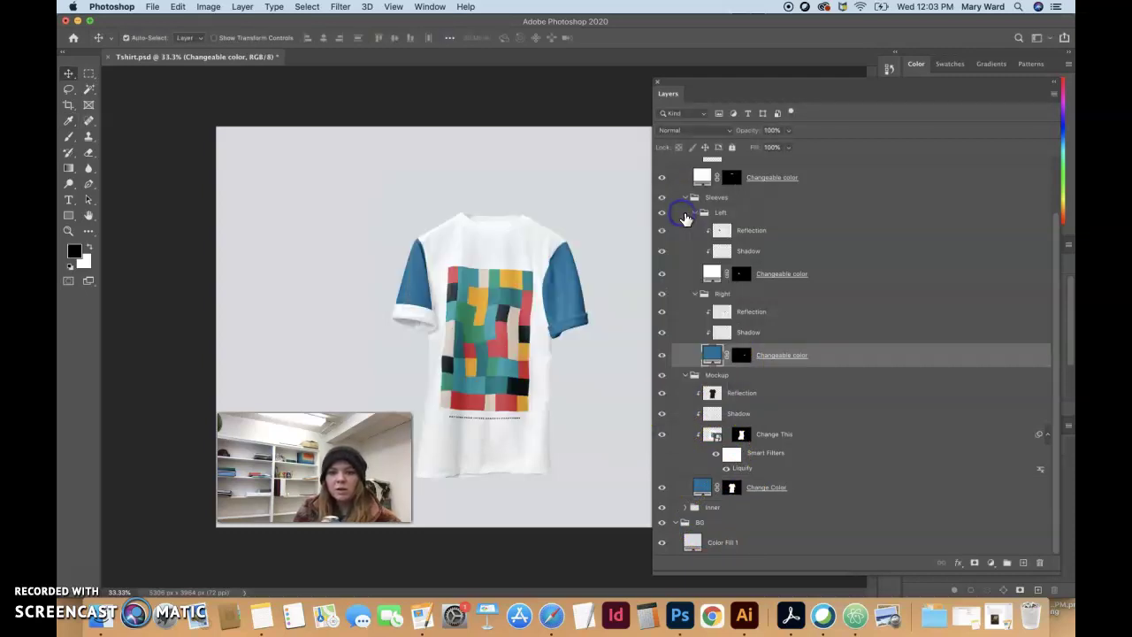
double_click(714, 275)
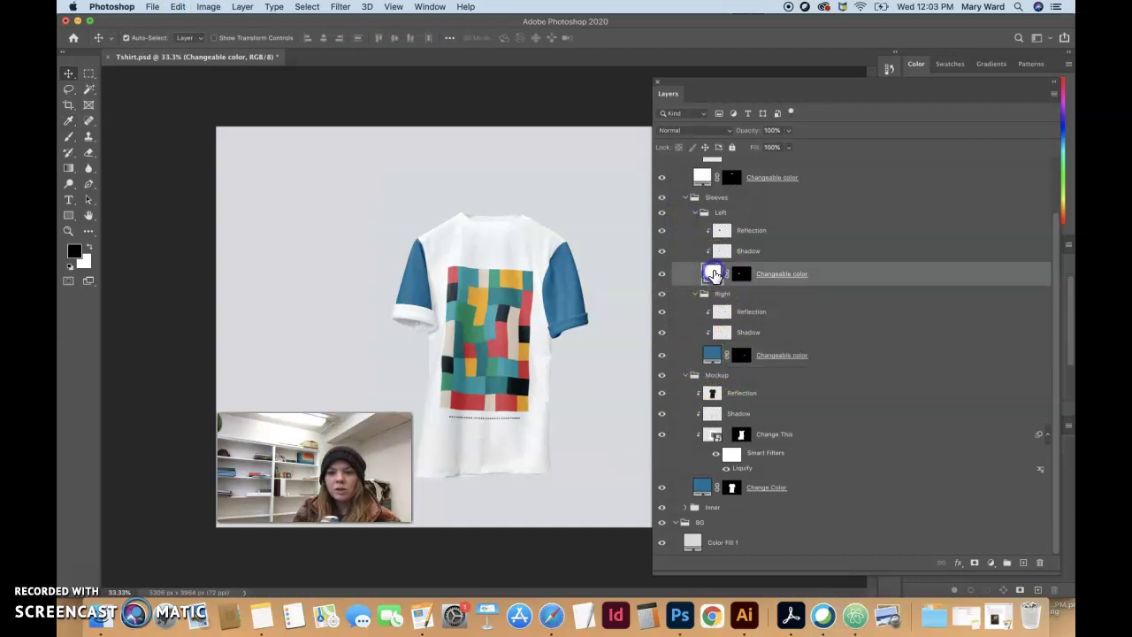
key("super+v")
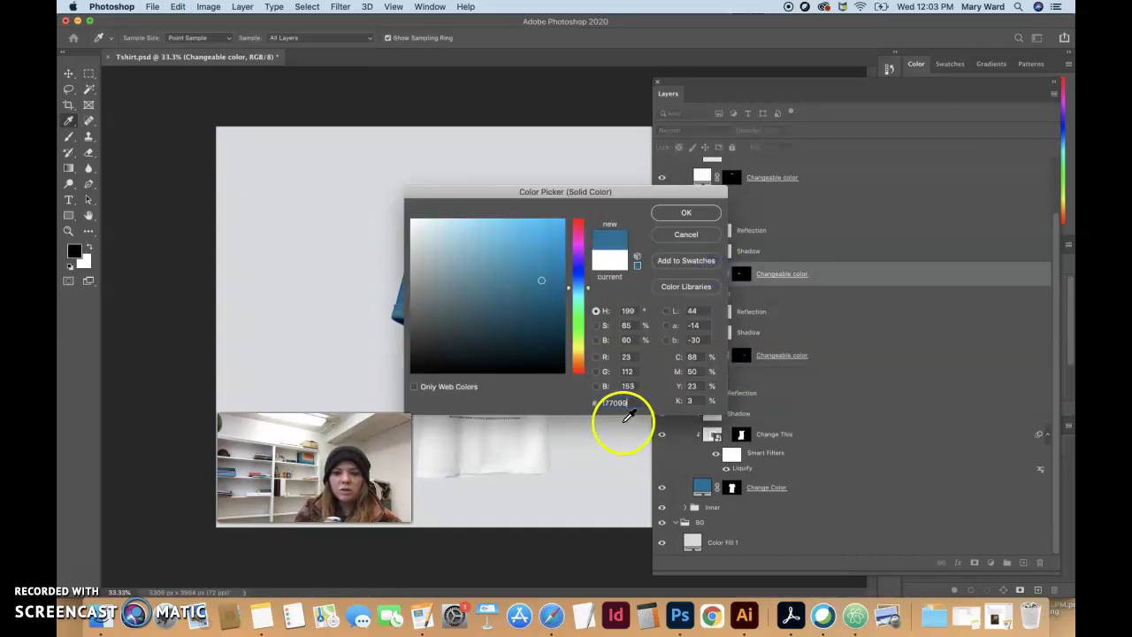
left_click(683, 216)
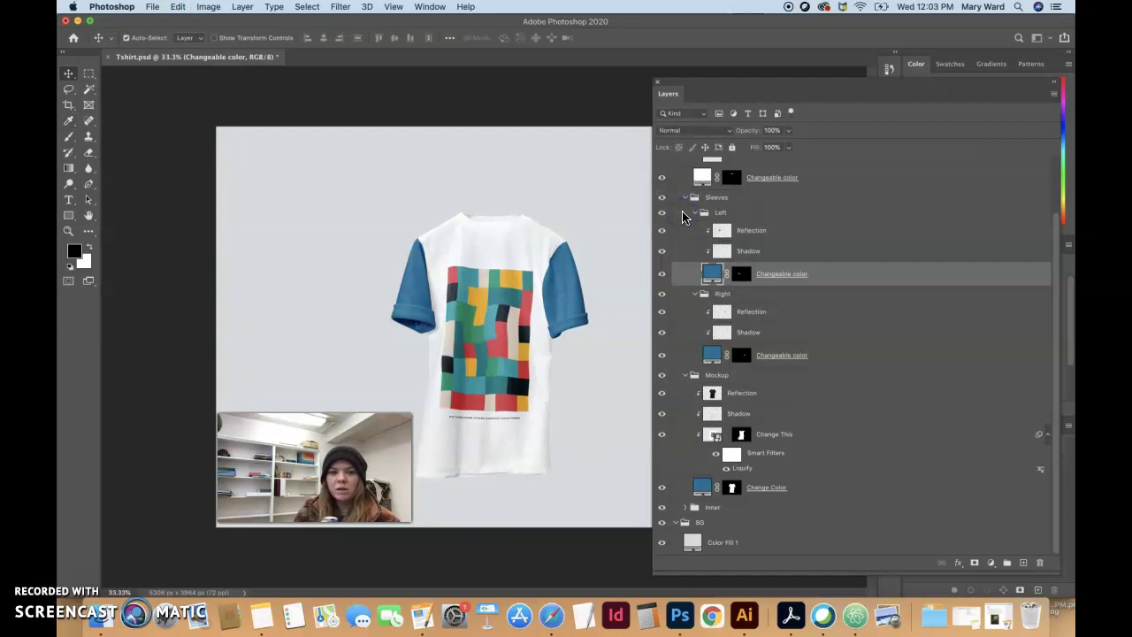
Apply the copied colour #177099 to the collar's Changeable color fill in the uppermost Mockup group.
scroll(708, 305, "up", 2)
scroll(713, 309, "up", 2)
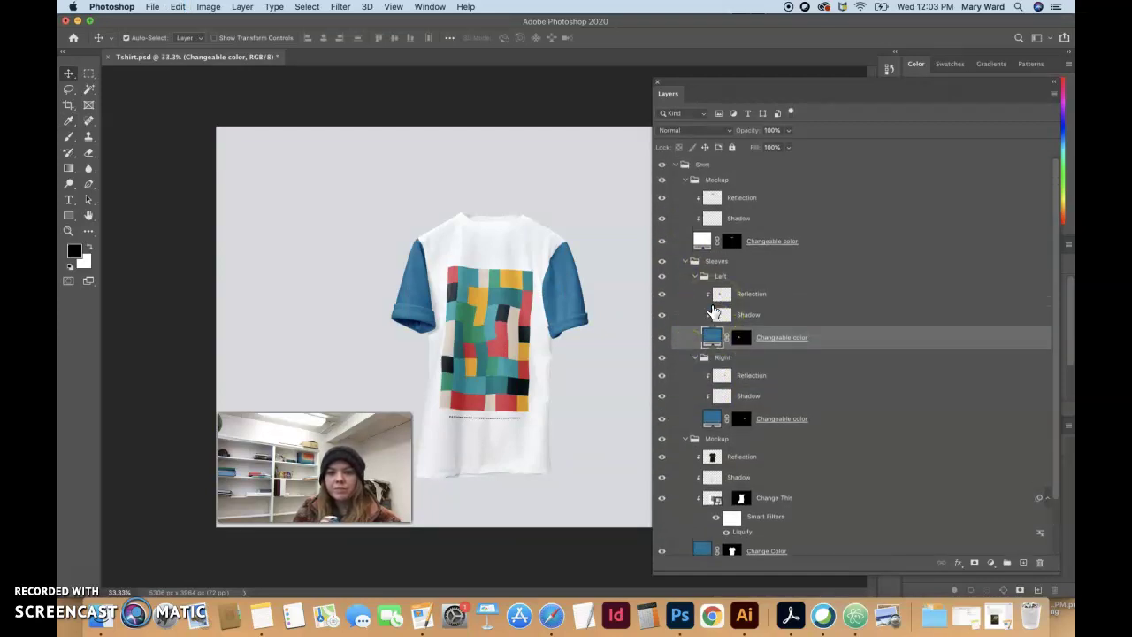
double_click(702, 240)
left_click(650, 403)
key("super+v")
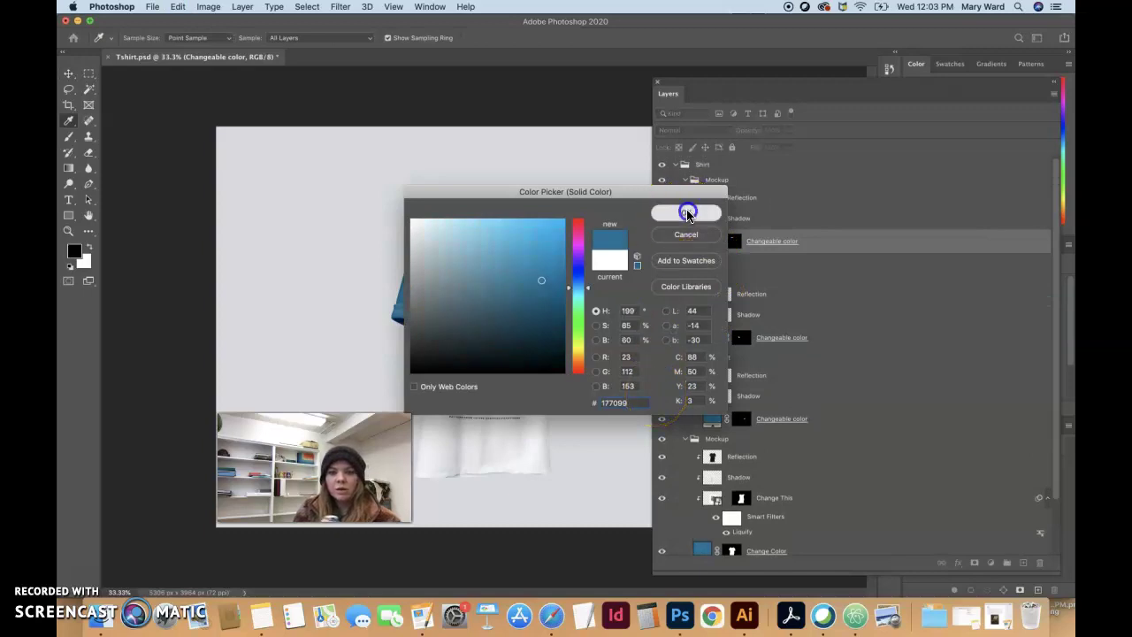
left_click(686, 212)
left_click(729, 239)
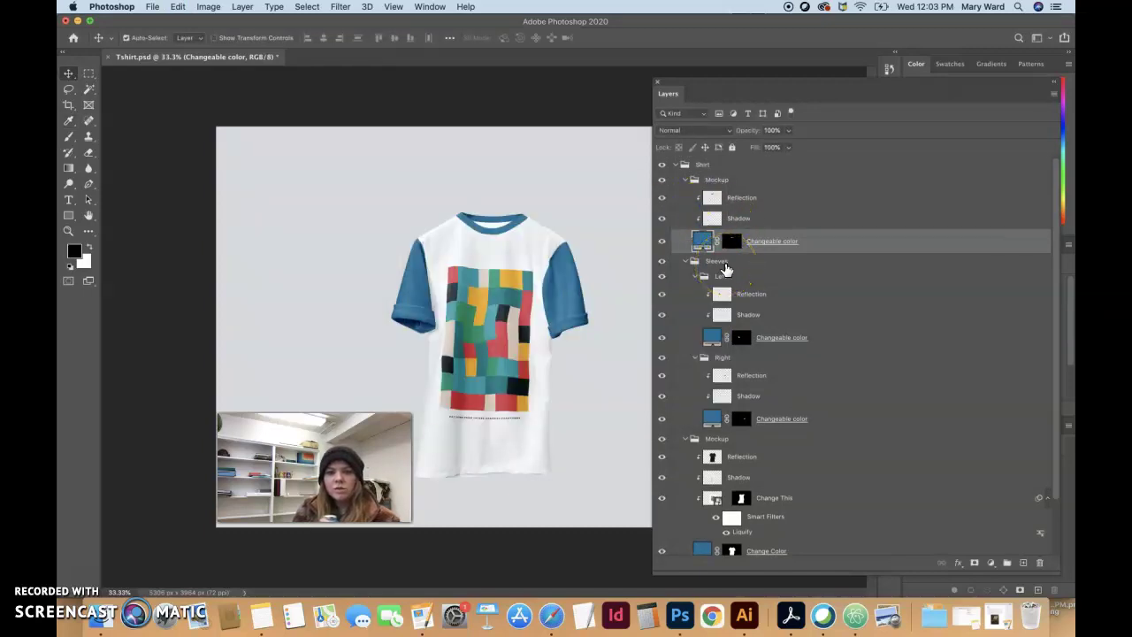
Hide and reshow the Change This layer to compare the shirt with and without its artwork.
scroll(725, 269, "down", 3)
left_click(732, 455)
left_click_drag(731, 460, 664, 437)
left_click(662, 436)
left_click(662, 435)
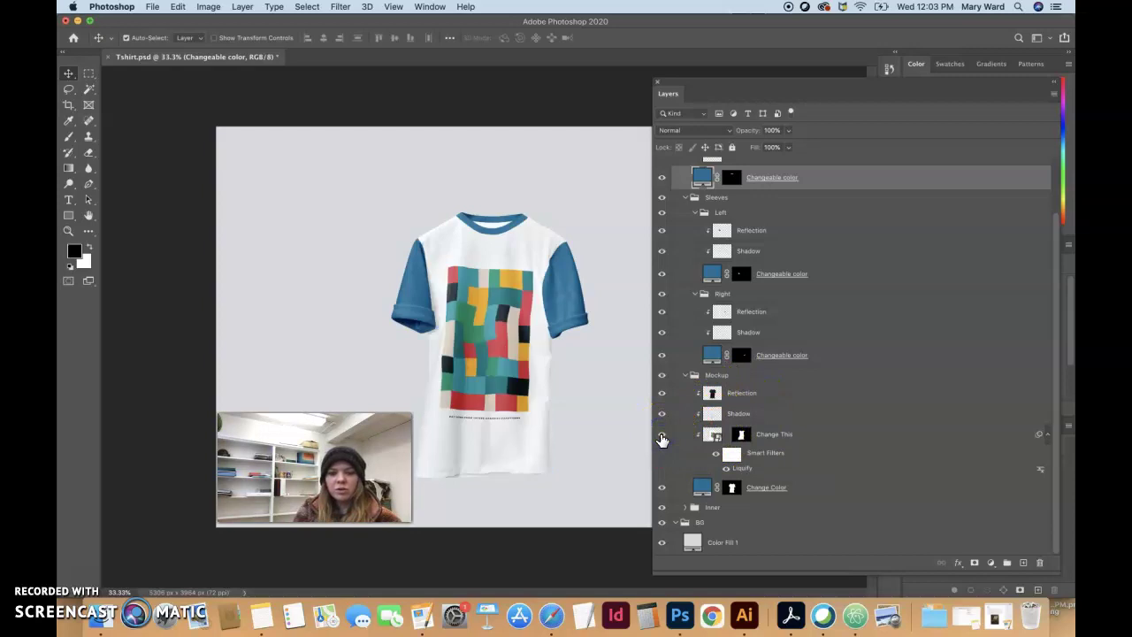
left_click(661, 440)
left_click(662, 440)
left_click(691, 303)
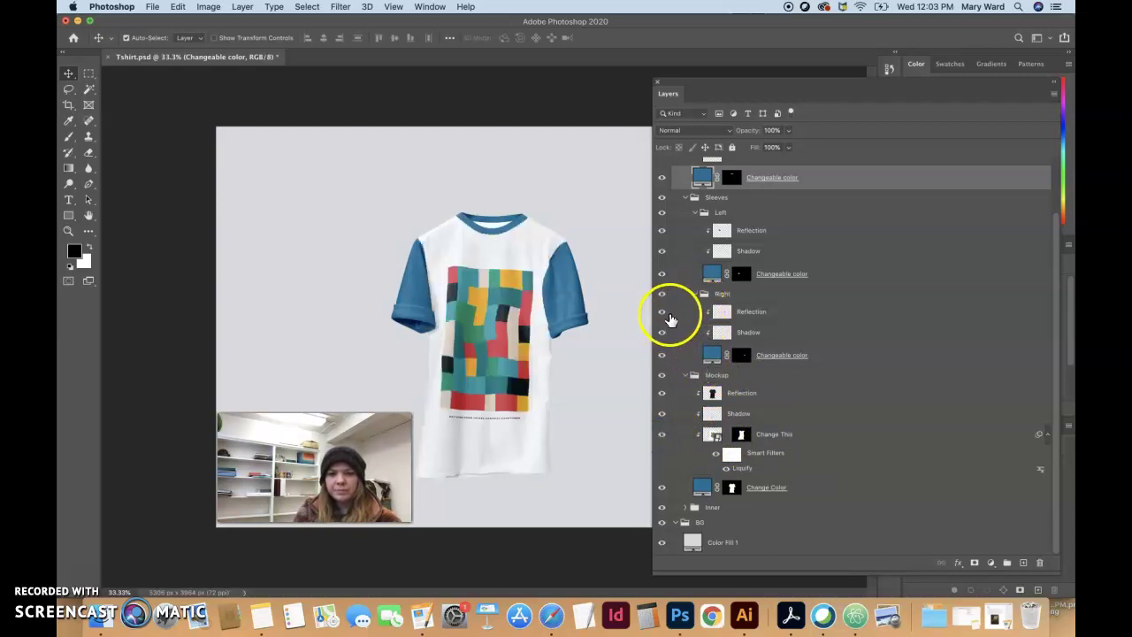
scroll(671, 319, "up", 3)
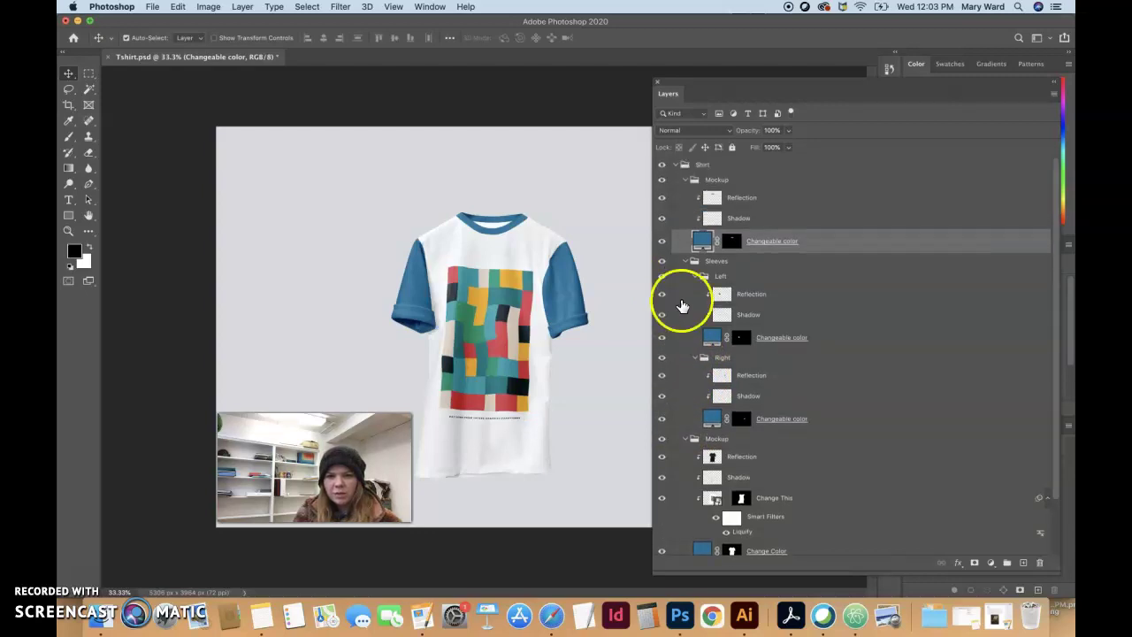
Switch to Illustrator and delete the red background rectangle from the SwanE artwork.
scroll(685, 314, "down", 3)
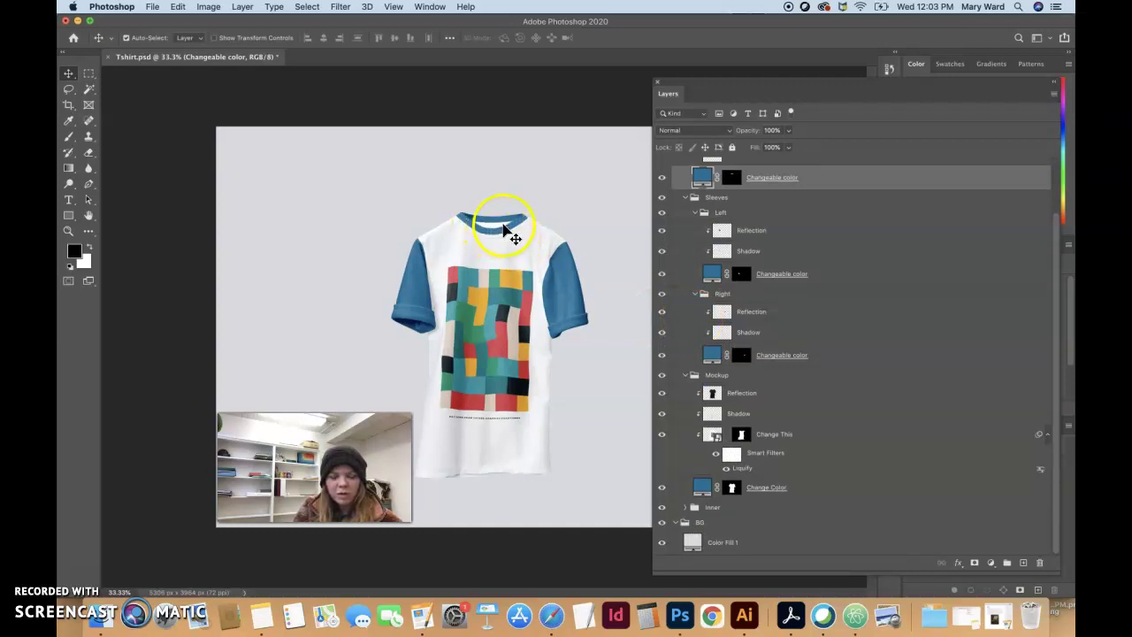
left_click(746, 622)
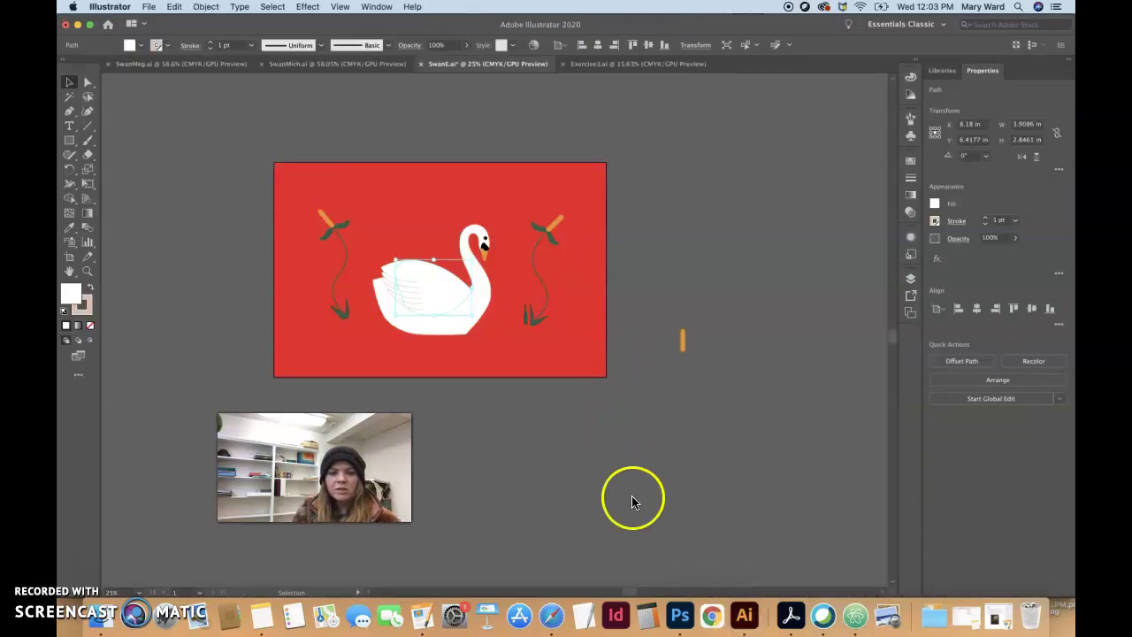
left_click_drag(245, 180, 298, 169)
key("Delete")
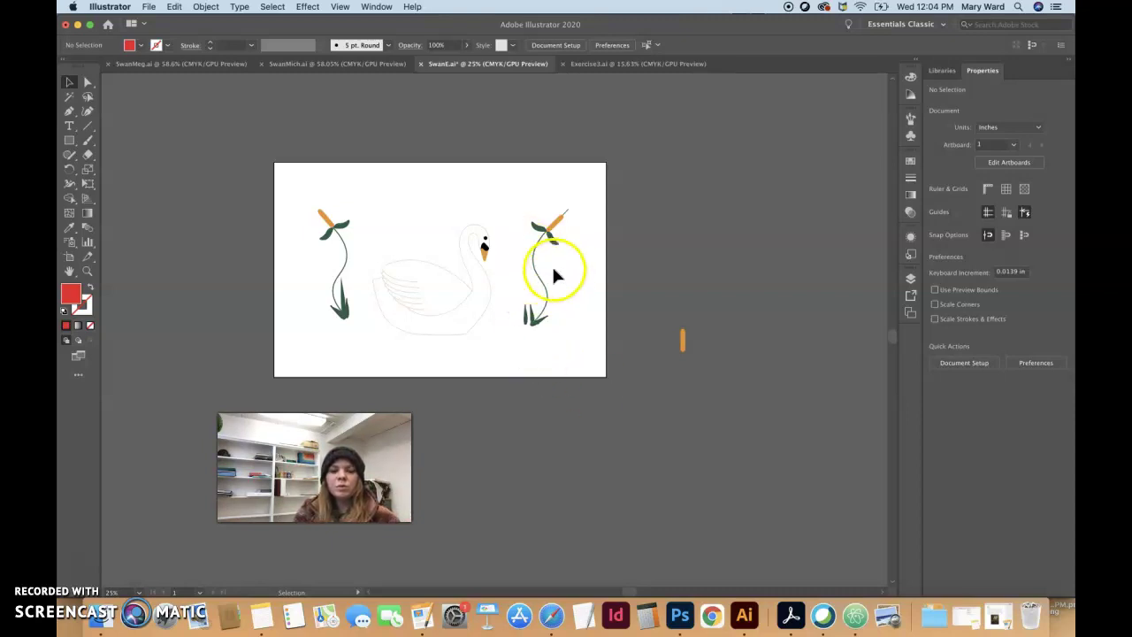
left_click_drag(298, 168, 607, 363)
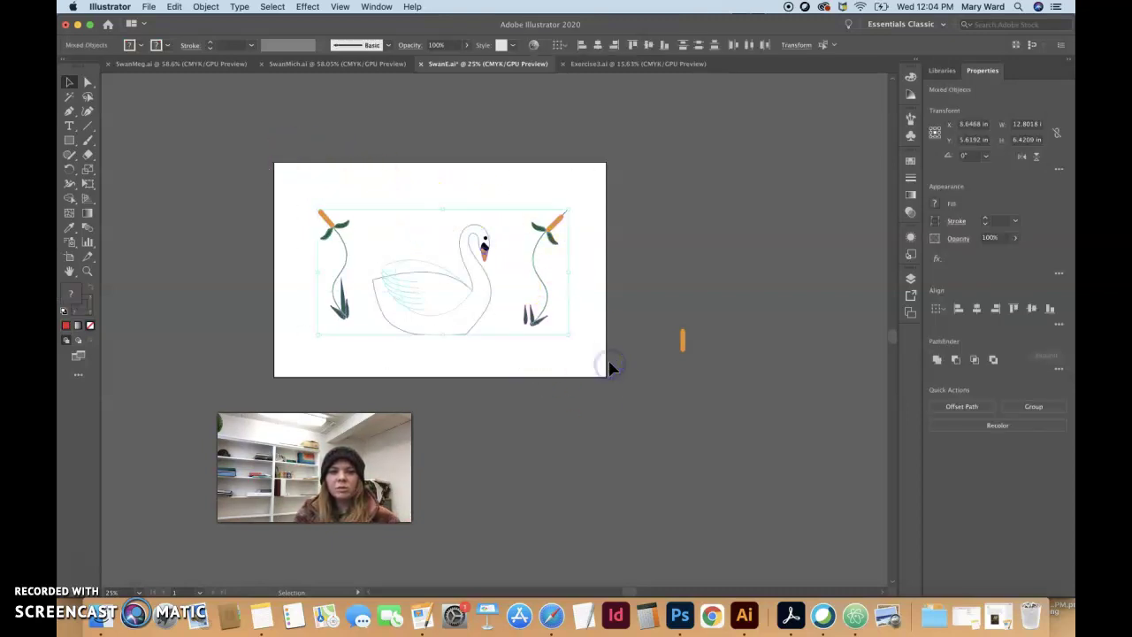
left_click_drag(545, 310, 844, 267)
key("super+z")
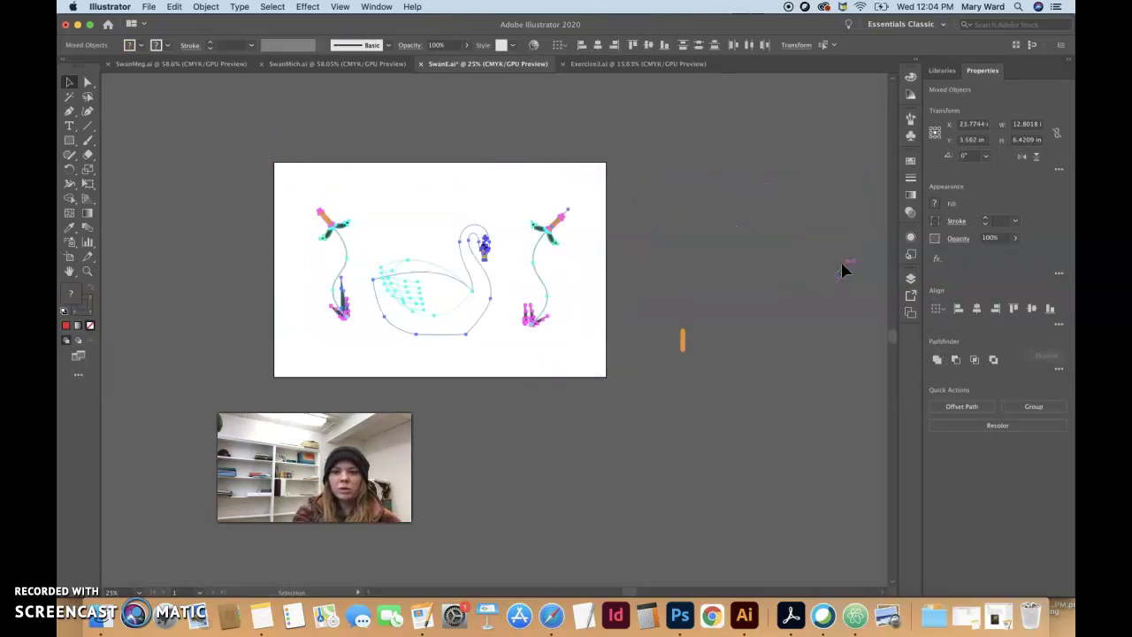
Delete the stray orange shape outside the artboard.
left_click(784, 211)
left_click(684, 338)
key("Delete")
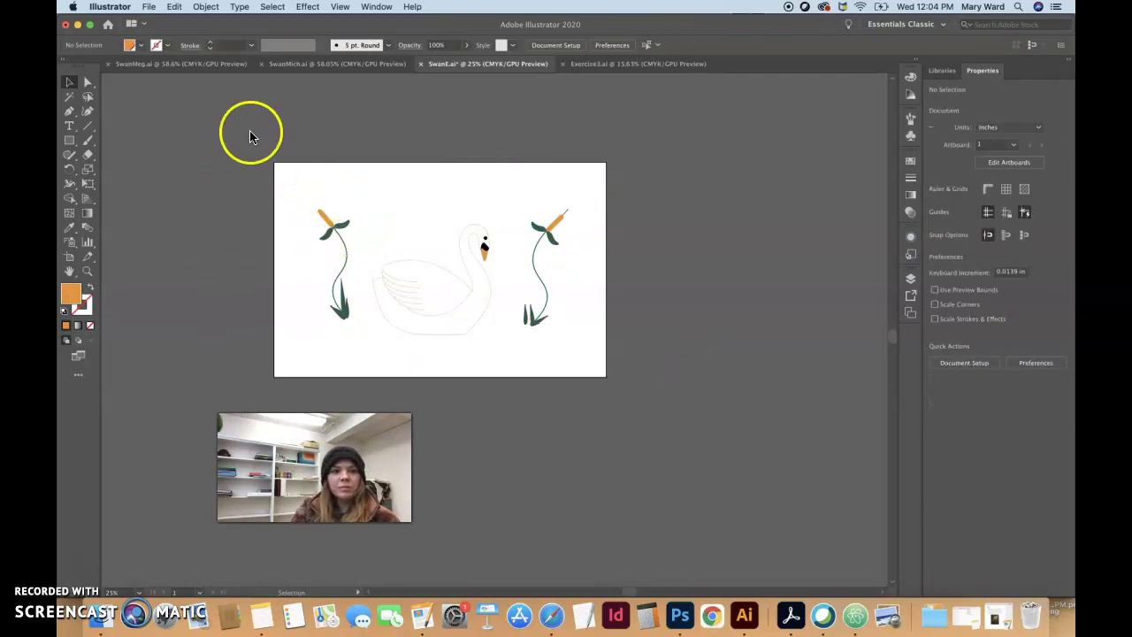
Export the artwork to the Desktop as SwanE.png in PNG format, using artboard range 1.
left_click(149, 8)
left_click(149, 7)
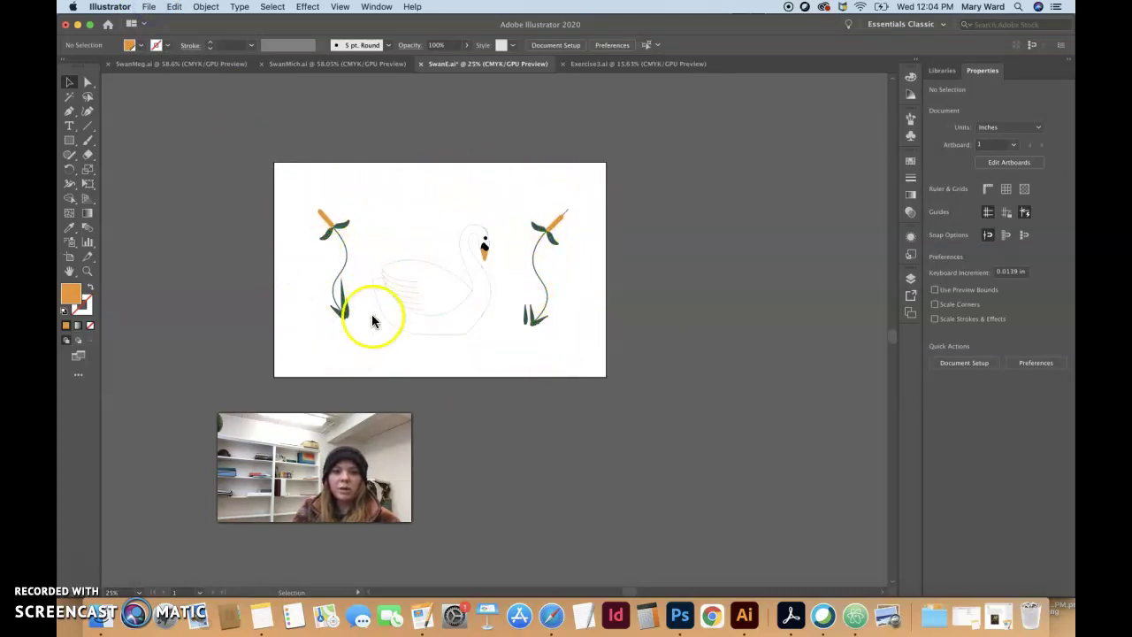
left_click(150, 8)
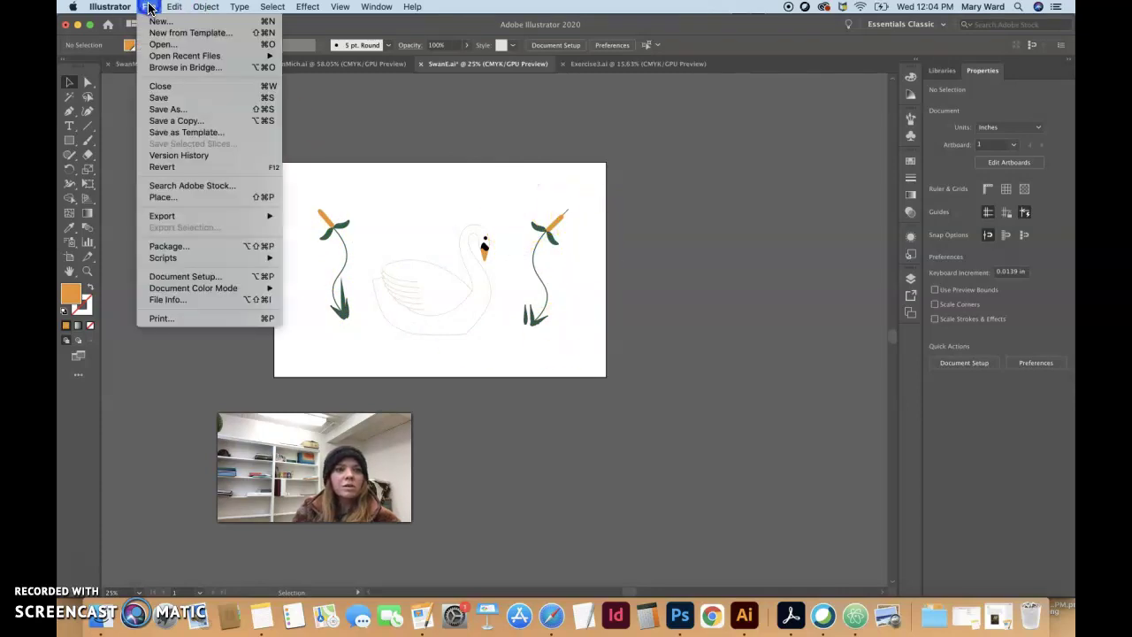
mouse_move(252, 215)
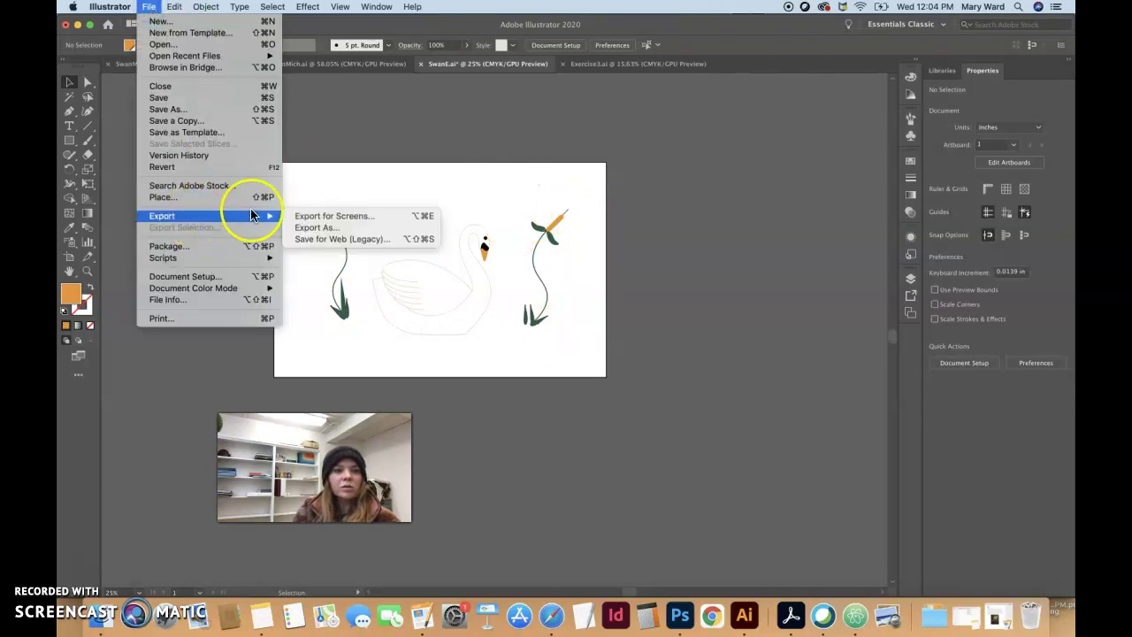
left_click(311, 228)
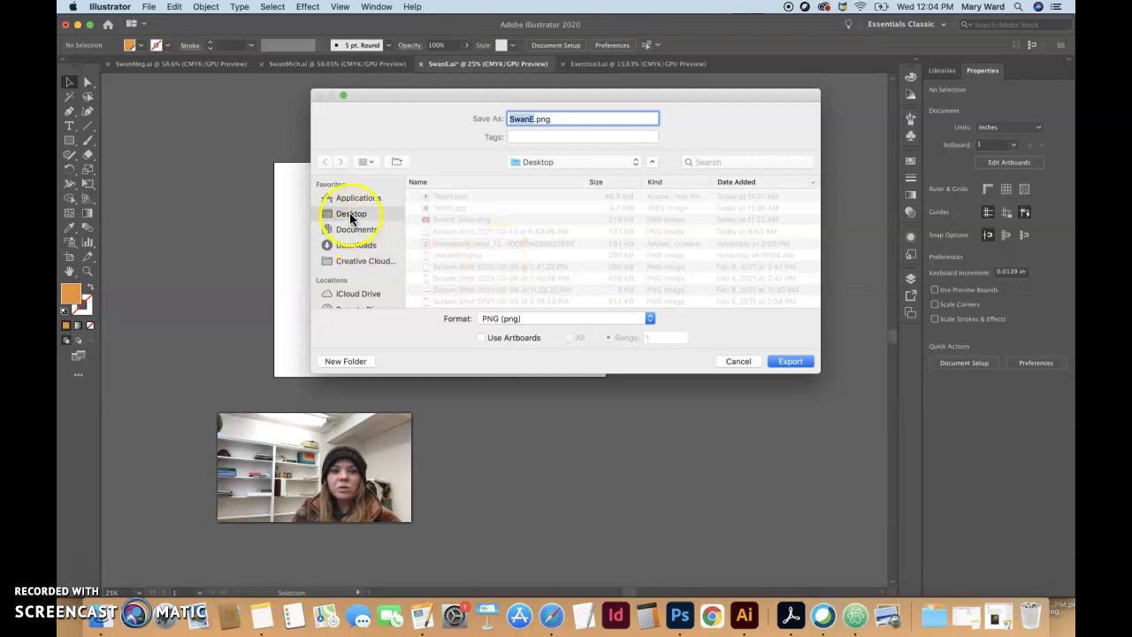
left_click(481, 339)
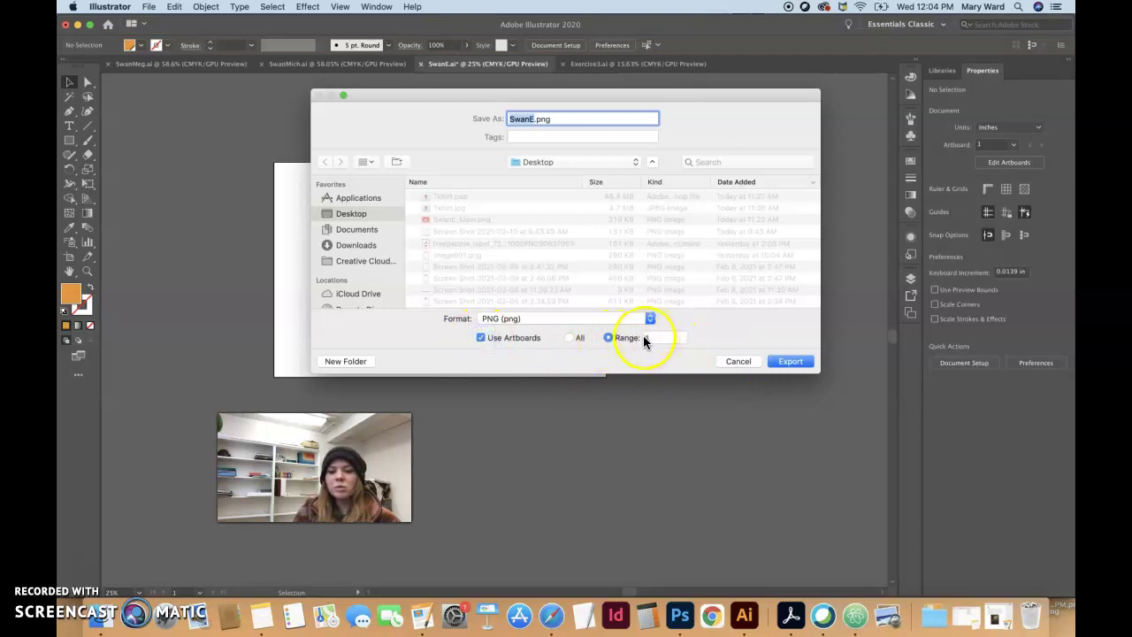
left_click(791, 361)
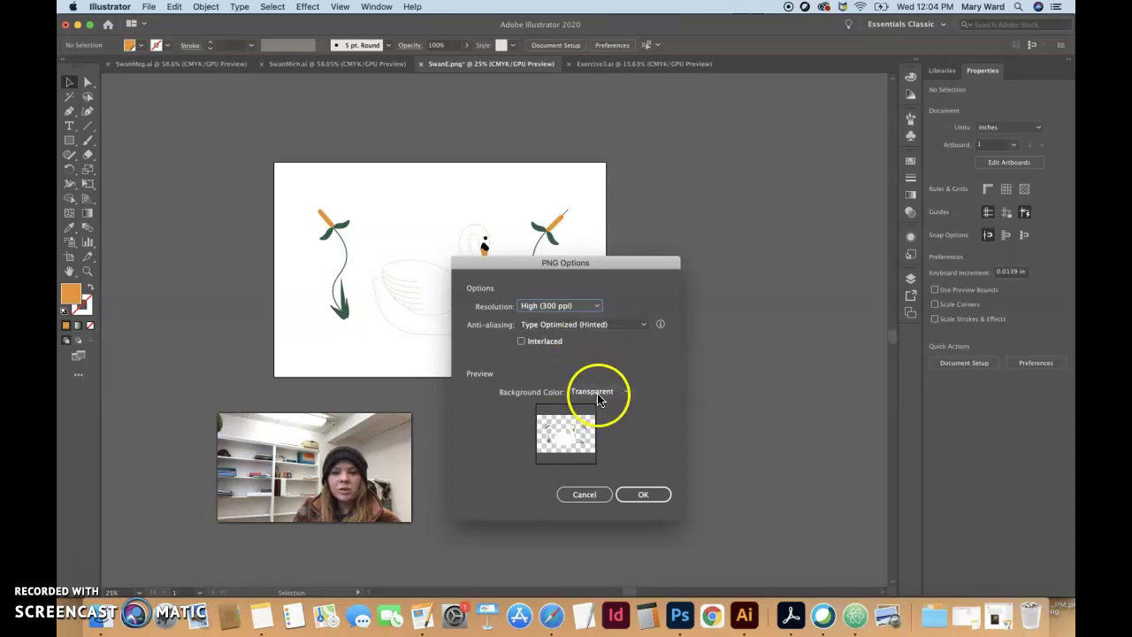
Accept the PNG options with High (300 ppi) resolution and a transparent background, replacing the existing SwanE_Main.png.
left_click(643, 495)
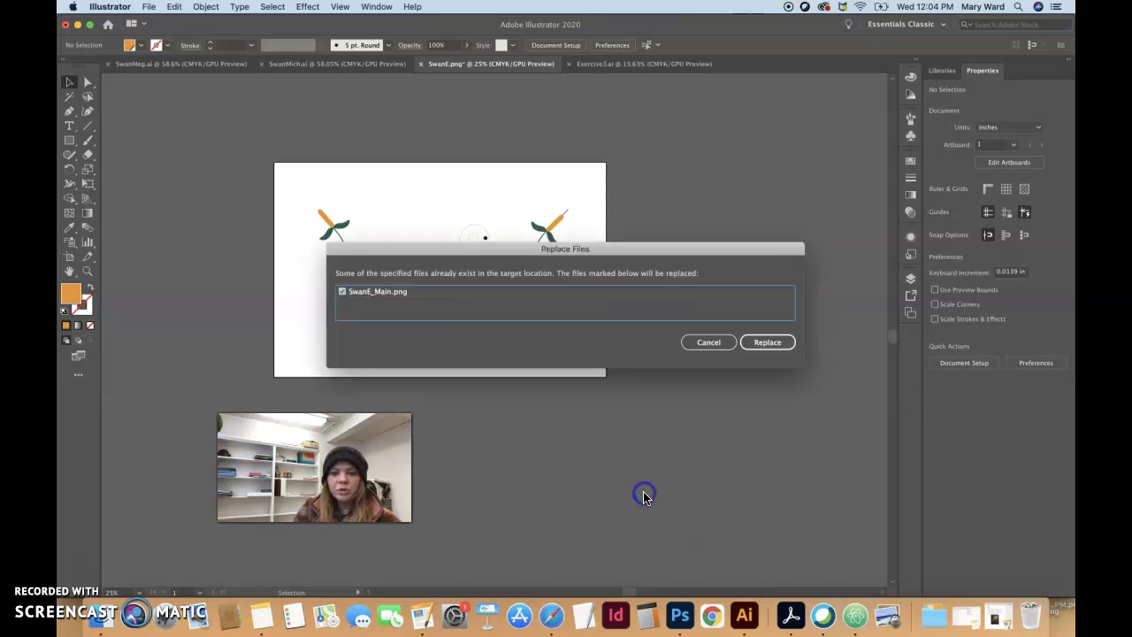
left_click(766, 347)
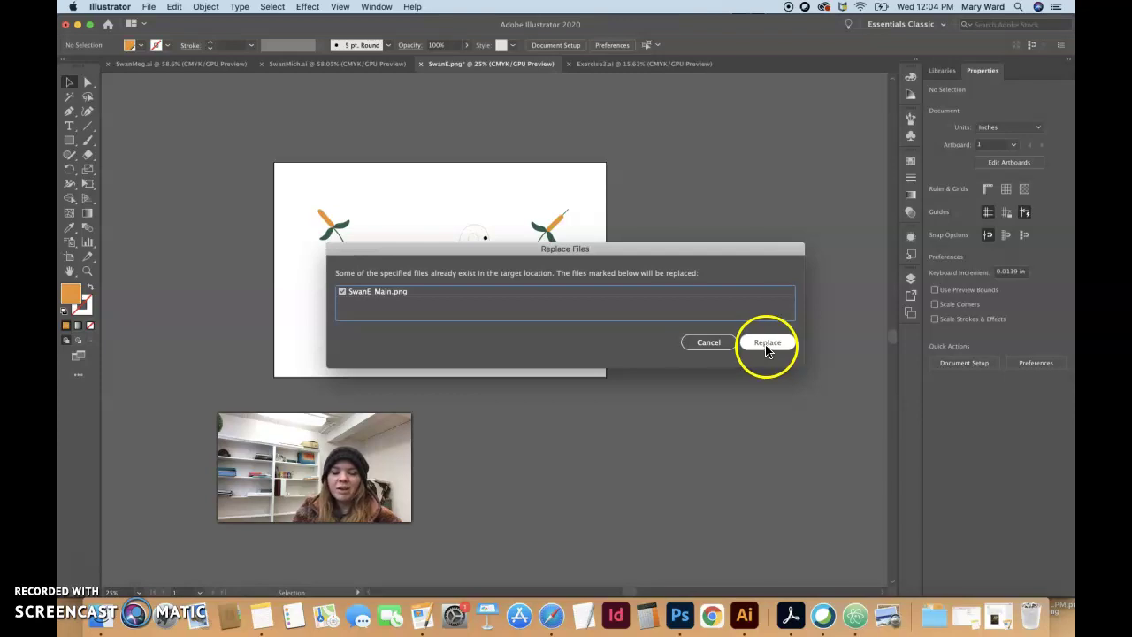
left_click(762, 344)
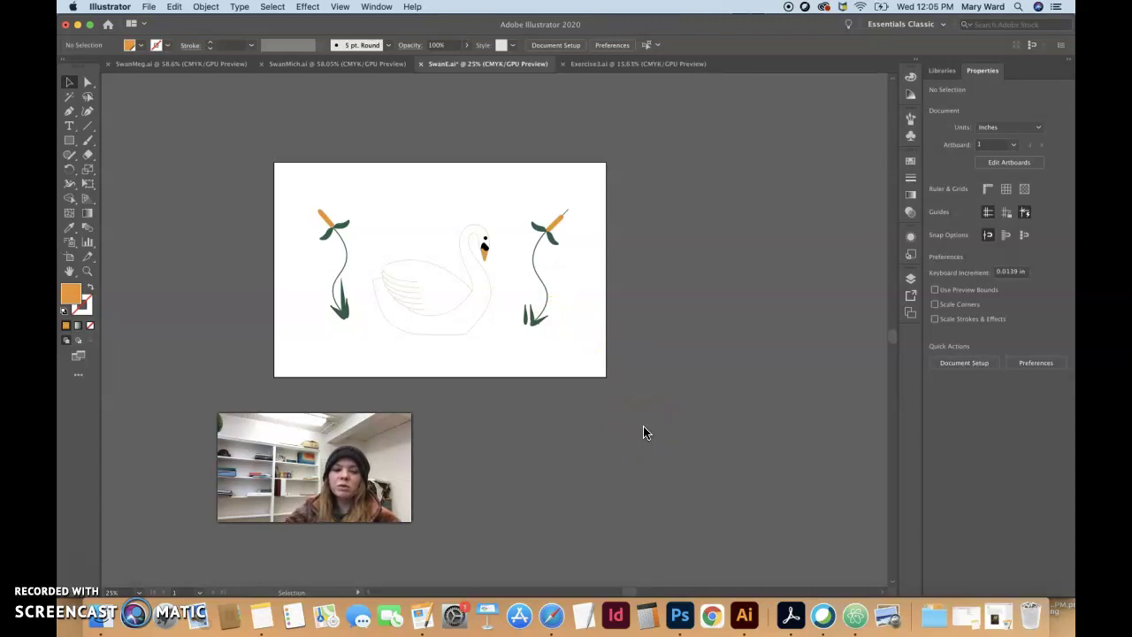
View the free T-shirt mockup page in Safari, and compare the shirt with and without the Change This layer in Photoshop.
left_click(557, 614)
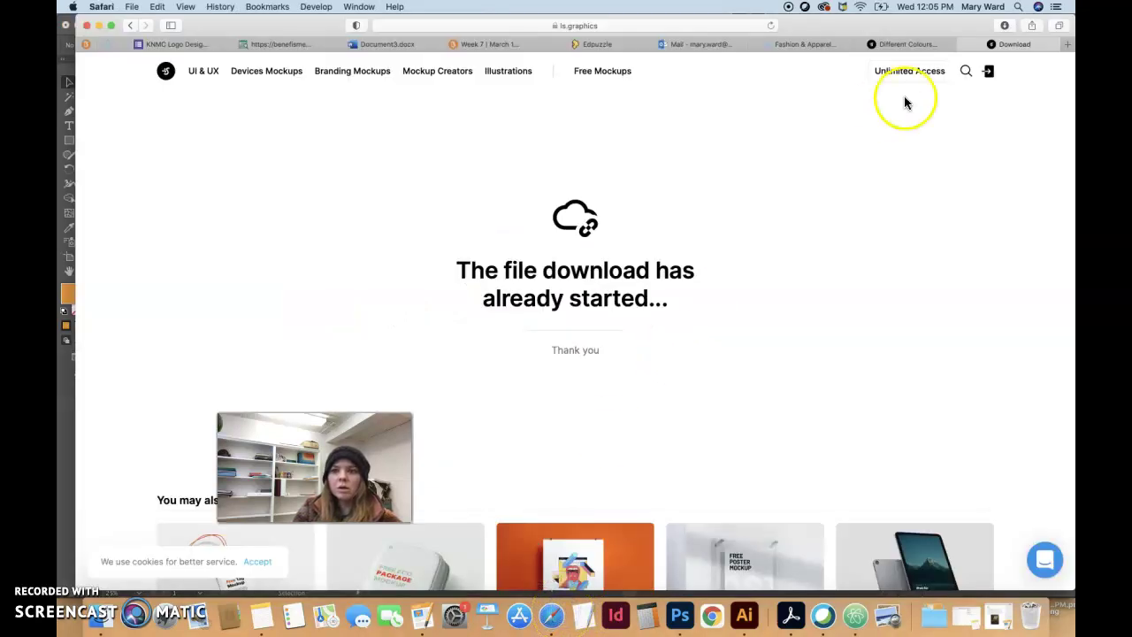
left_click(907, 44)
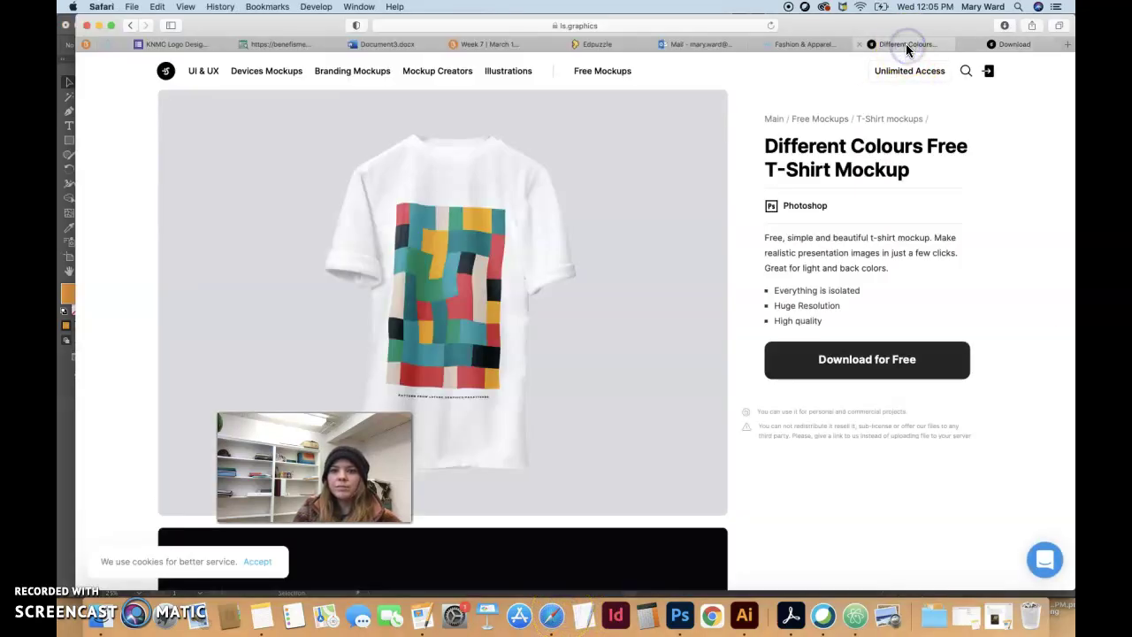
left_click(681, 617)
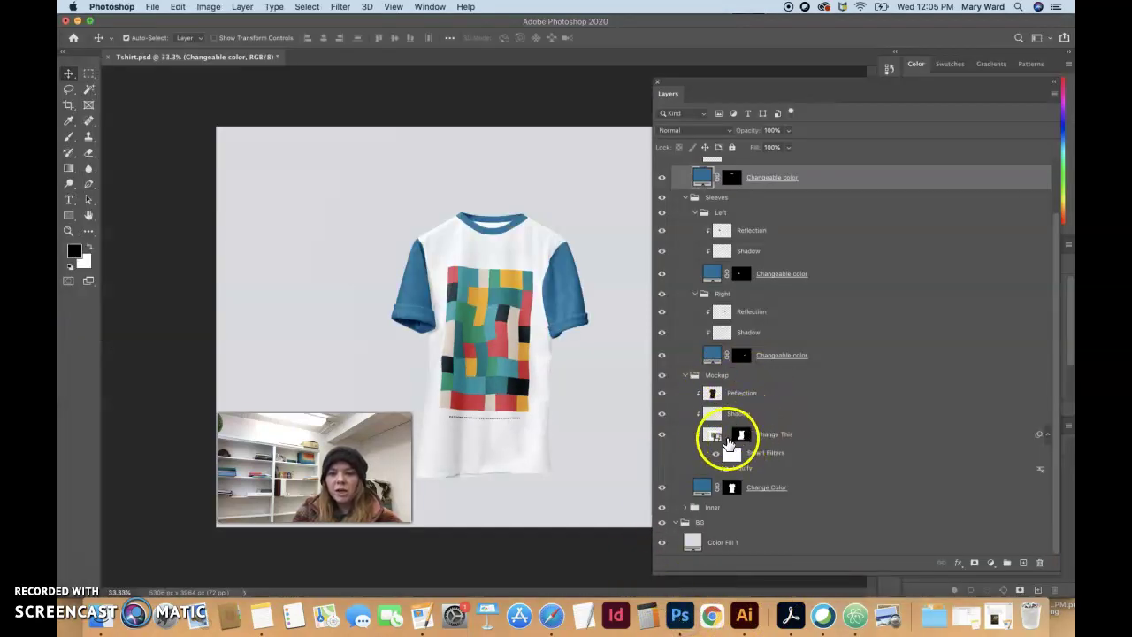
left_click(662, 435)
left_click(662, 435)
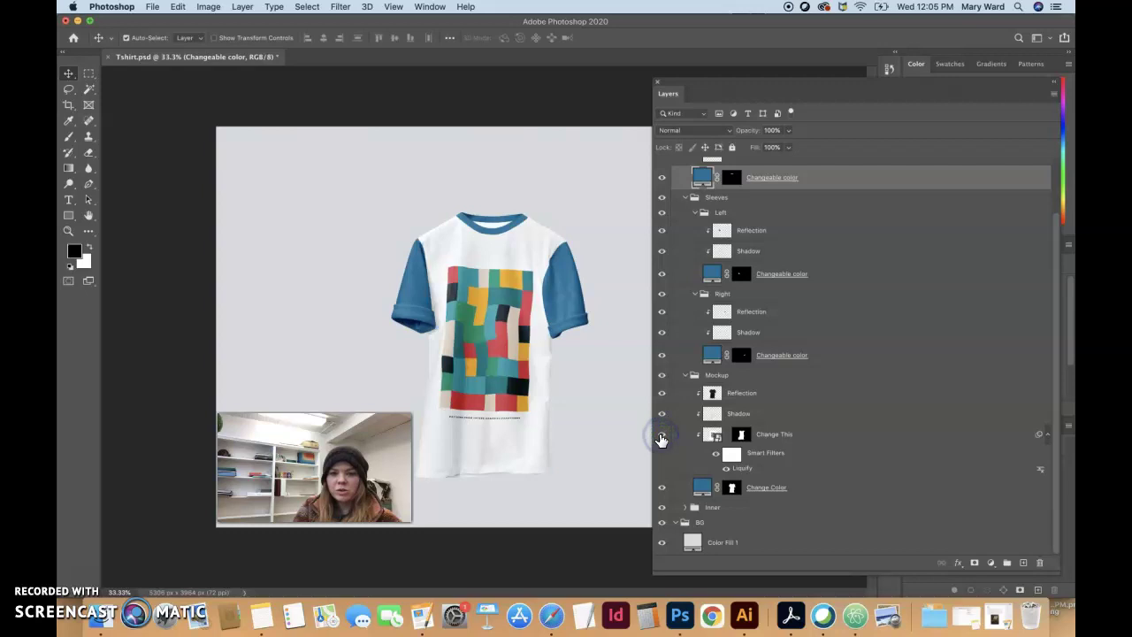
Open the Change This smart object's contents and hide its Free T-shirt Mockup layer.
double_click(711, 435)
left_click_drag(672, 96, 749, 97)
left_click(725, 190)
left_click(725, 189)
left_click(725, 189)
left_click(726, 189)
left_click(510, 248)
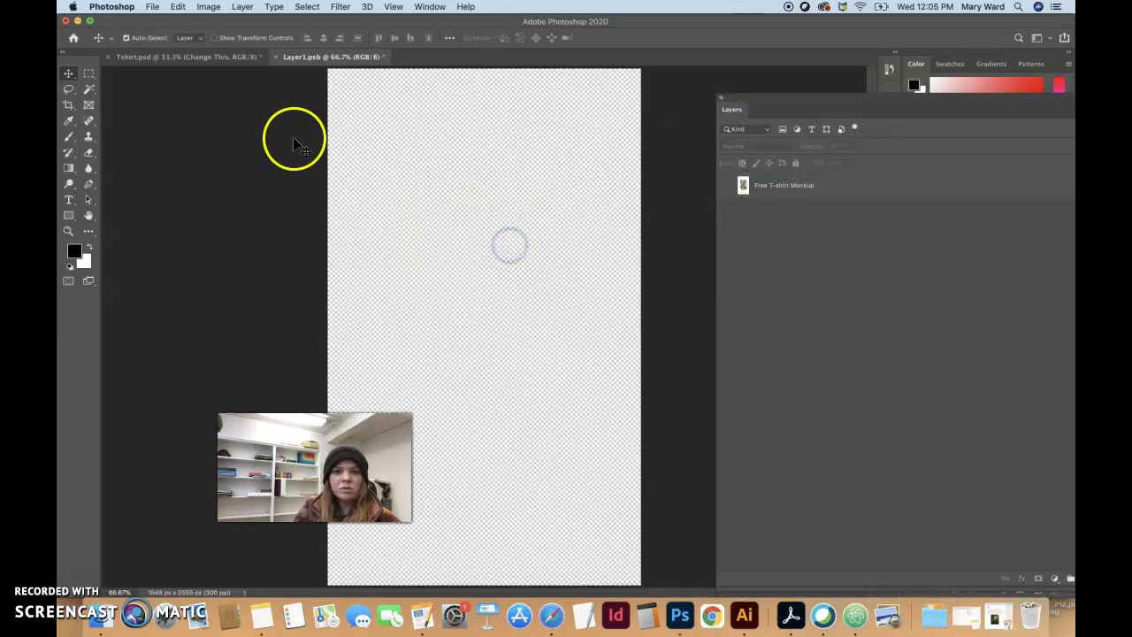
Place SwanE_Main.png from the Desktop as an embedded image in Layer1.psb at its default fitted size.
left_click(148, 7)
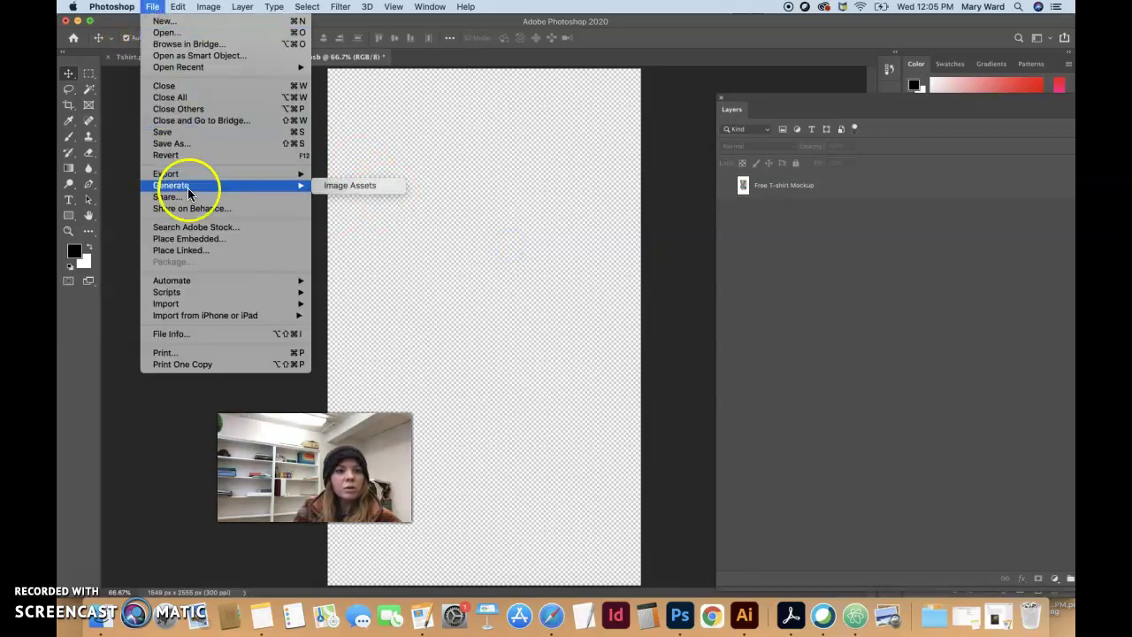
left_click(197, 239)
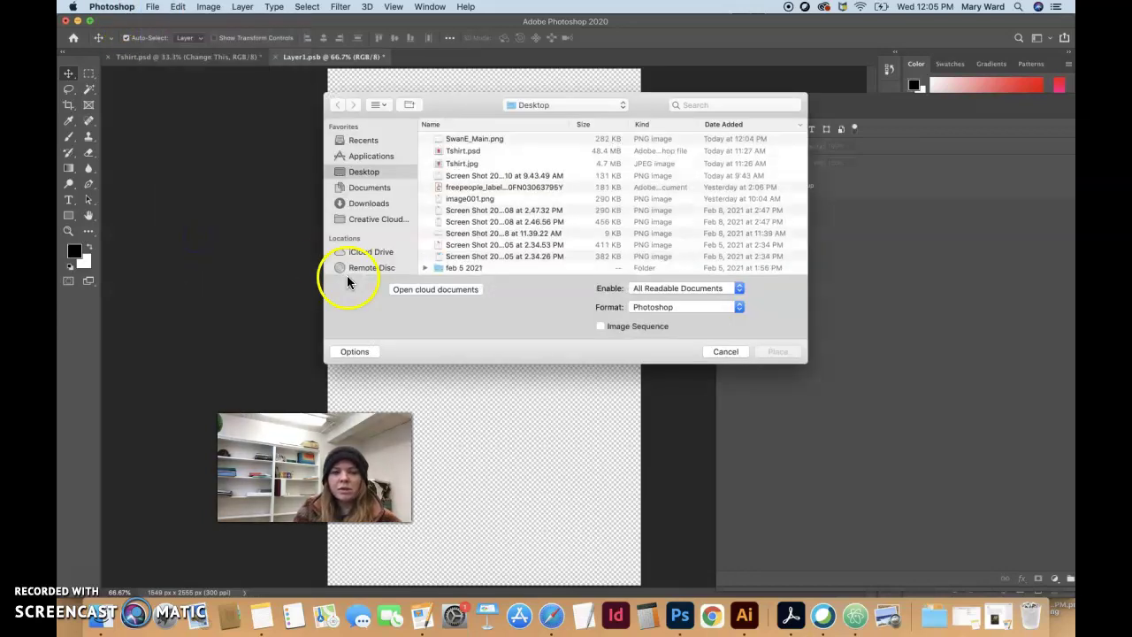
left_click(476, 140)
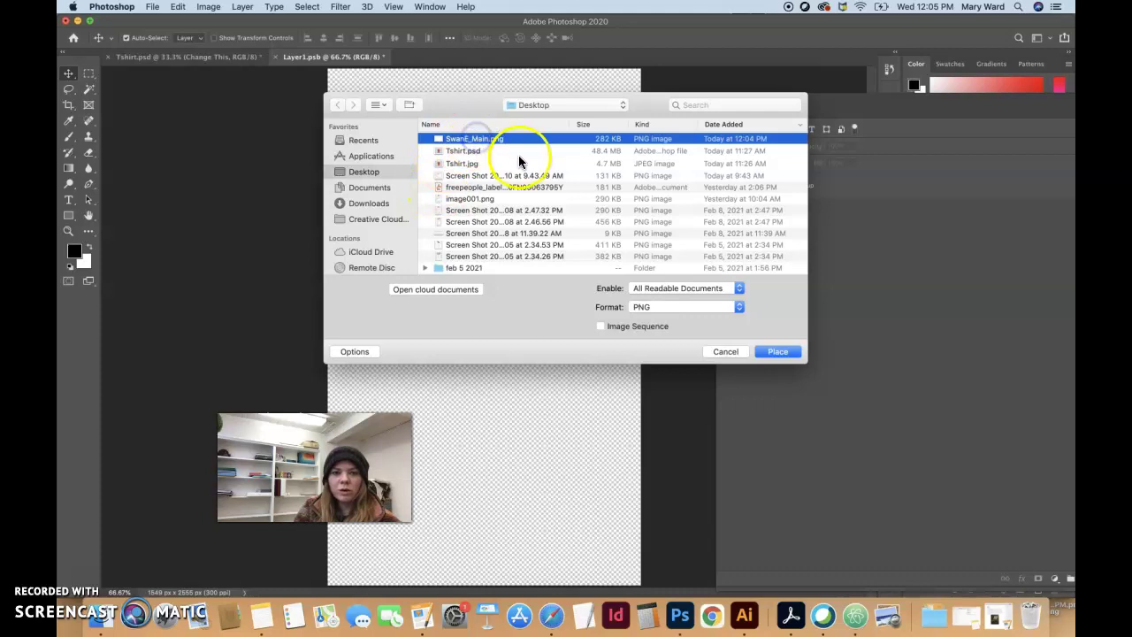
left_click(776, 352)
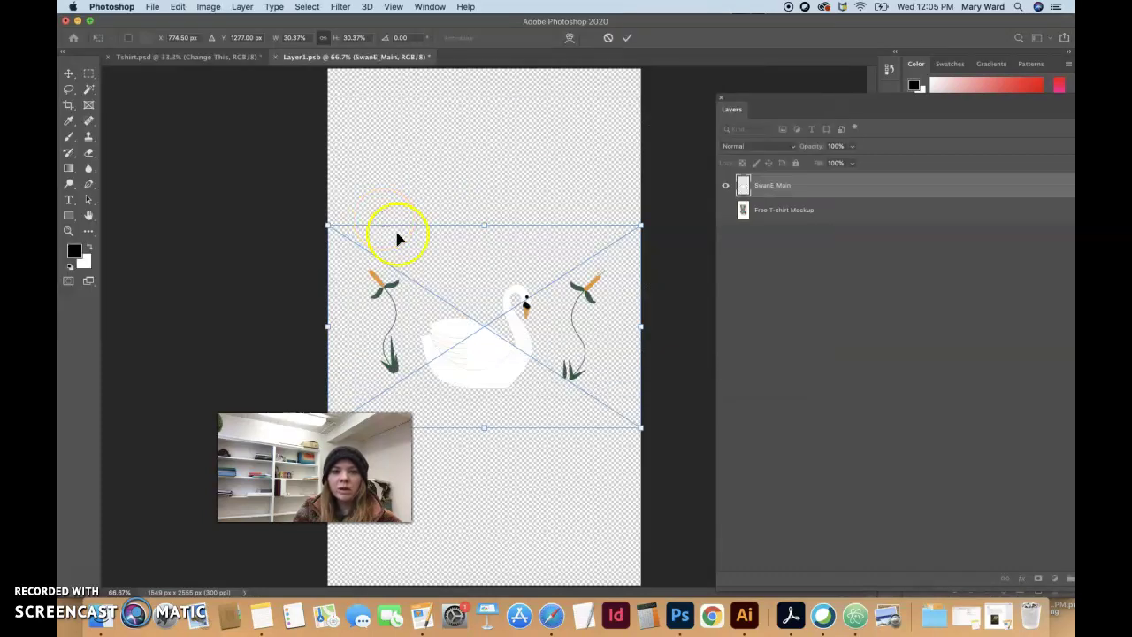
left_click(200, 148)
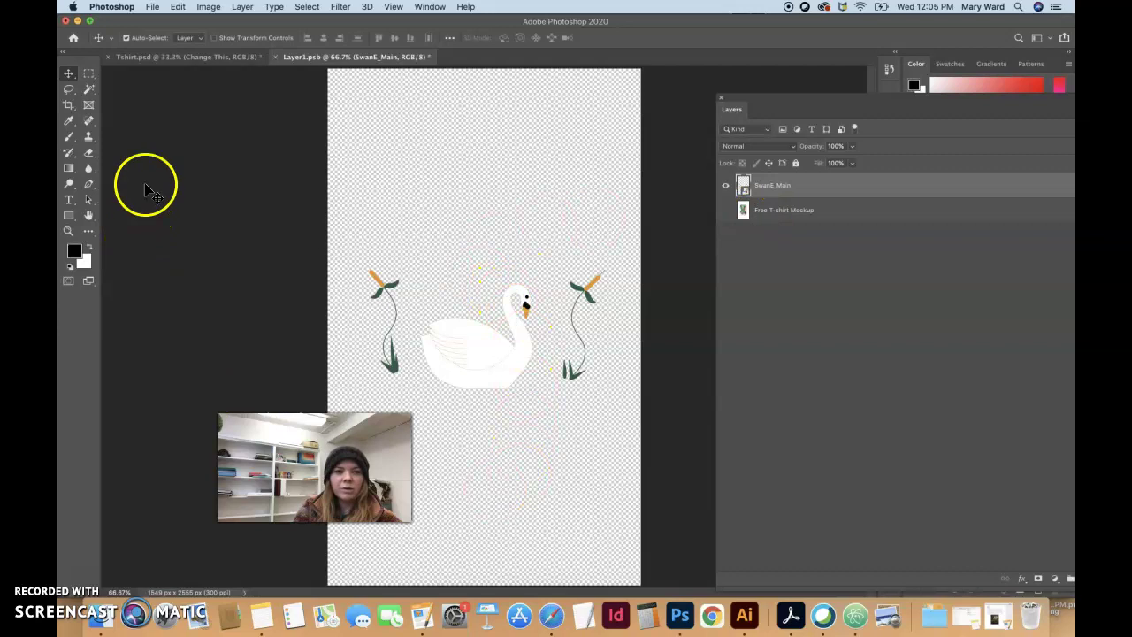
left_click(64, 217)
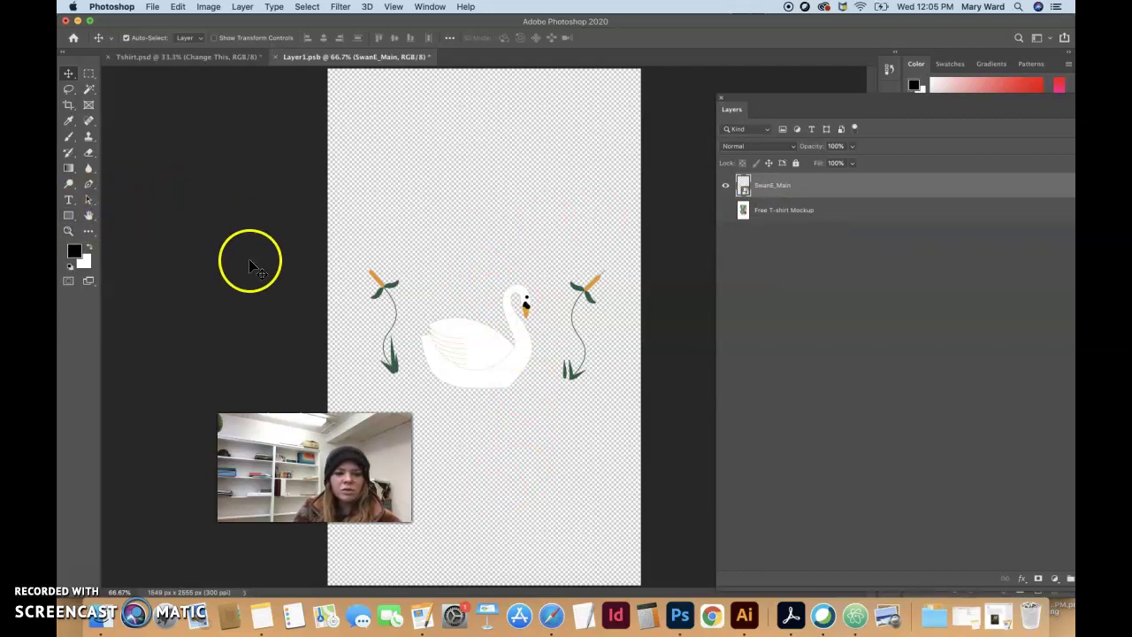
Save the Layer1.psb smart object and check the swan artwork on the Tshirt.psd mockup.
key("super+s")
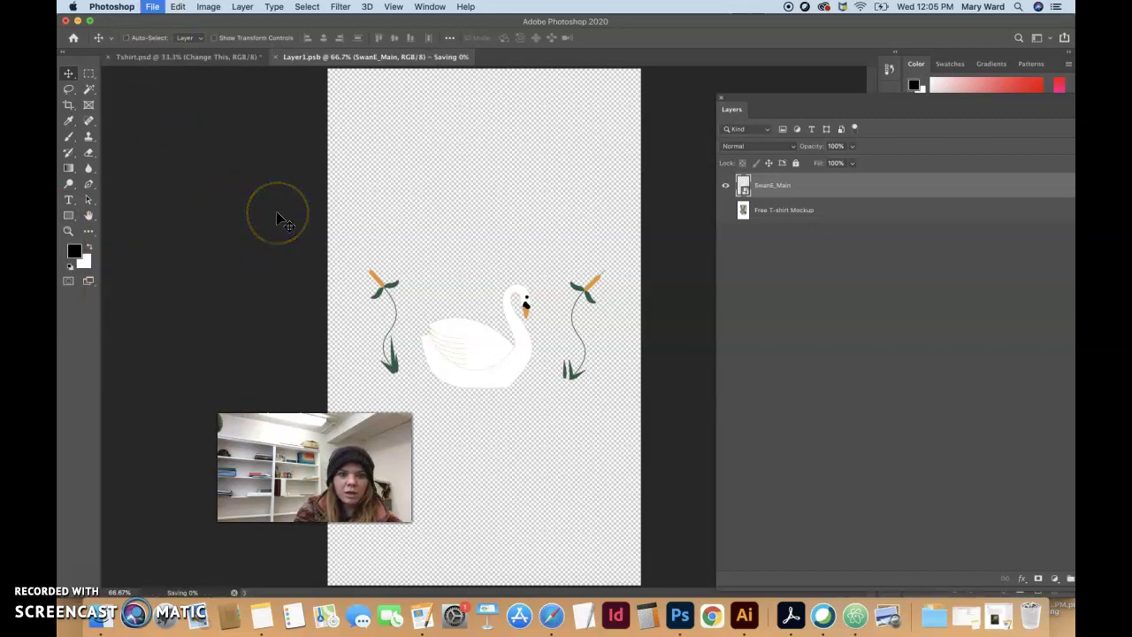
key("ctrl+Tab")
mouse_move(490, 363)
left_mouse_down()
mouse_move(488, 338)
mouse_move(492, 356)
left_mouse_up()
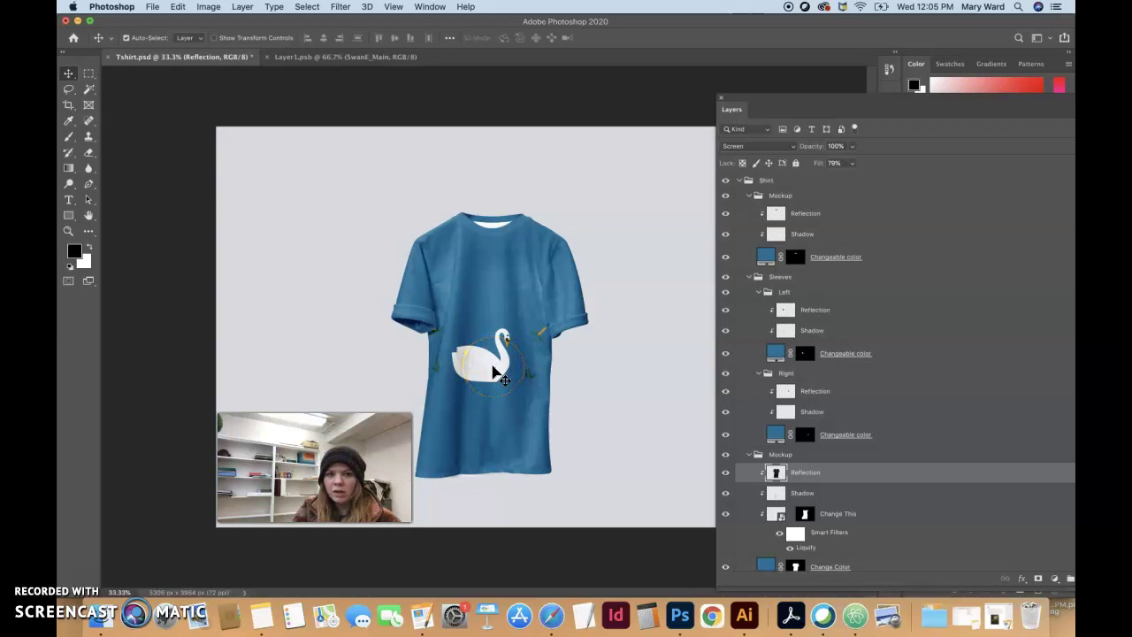
Move the swan artwork up in Layer1.psb to about Y 812 px, save it and check the Tshirt.psd mockup.
left_click(323, 57)
left_click_drag(490, 366, 486, 269)
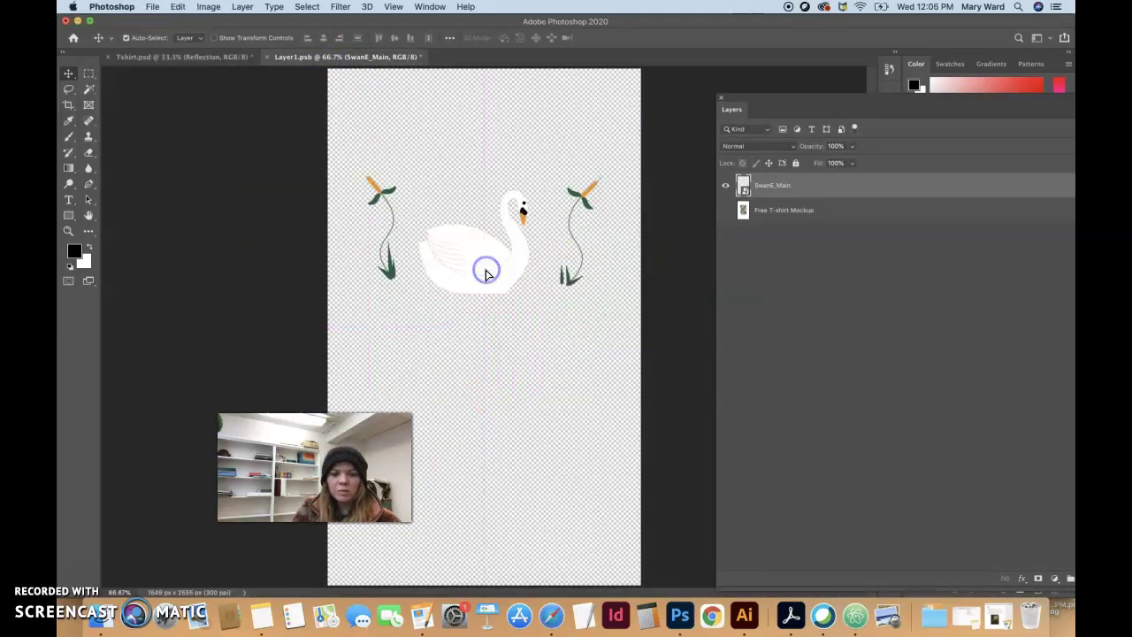
key("super+s")
left_click(179, 57)
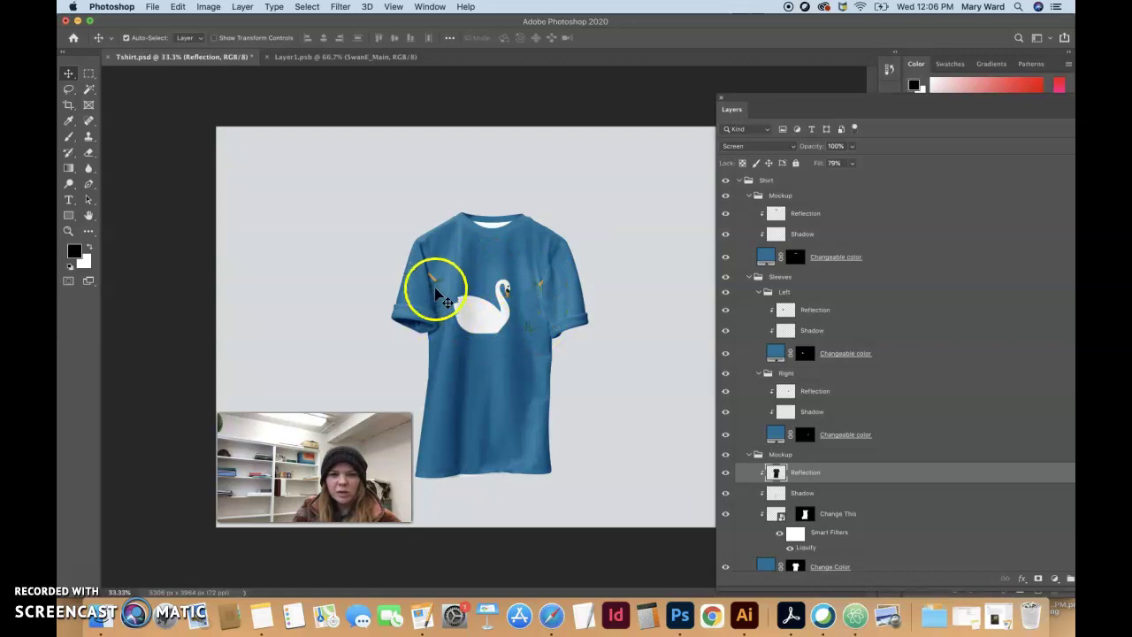
Scale the swan artwork in Layer1.psb down to about 27% and centre it horizontally on the canvas.
left_click(343, 60)
left_click(475, 286)
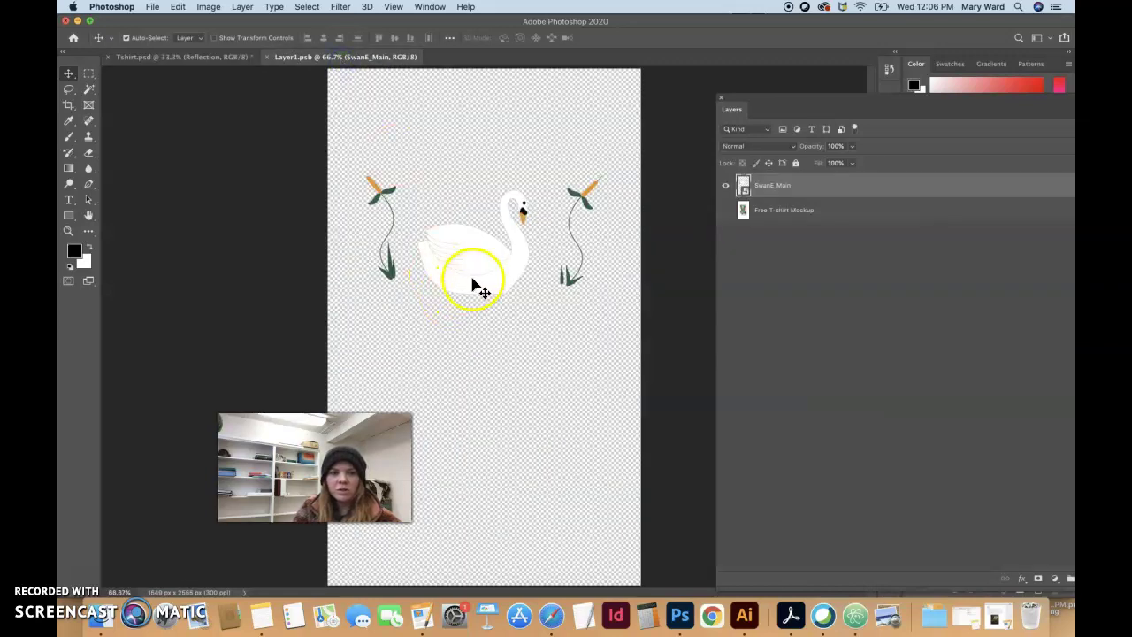
key("super+t")
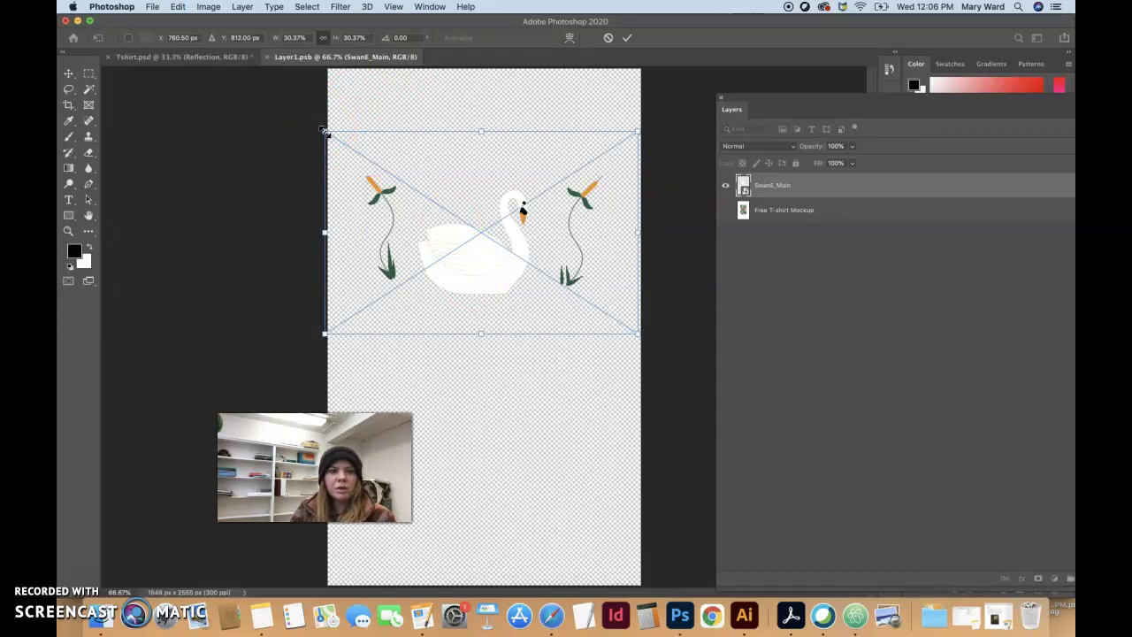
left_click_drag(325, 132, 361, 154)
left_click_drag(499, 282, 487, 281)
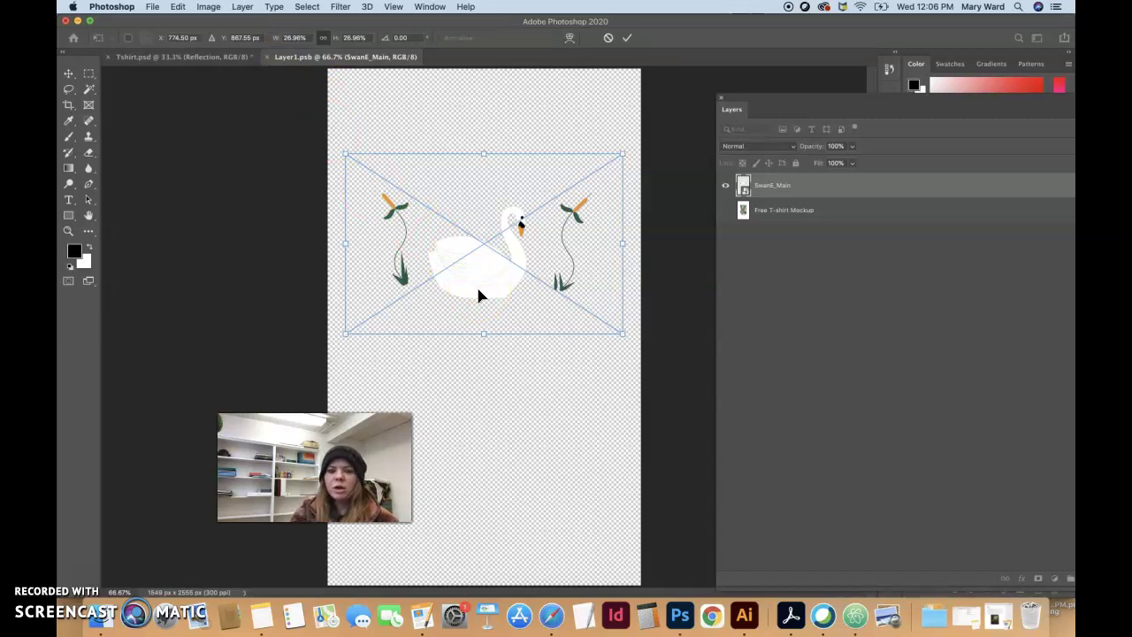
key("Return")
Move the scaled-down swan artwork slightly higher, save Layer1.psb and view the updated shirt in Tshirt.psd.
left_click(481, 293)
left_click_drag(493, 283, 482, 258)
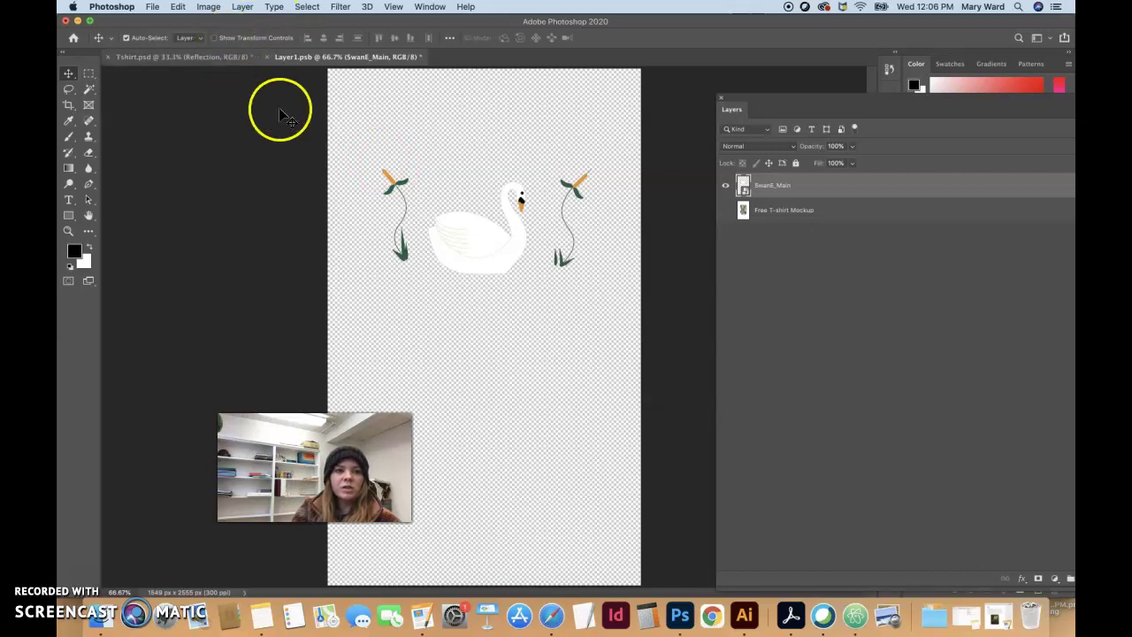
key("super+s")
left_click(200, 60)
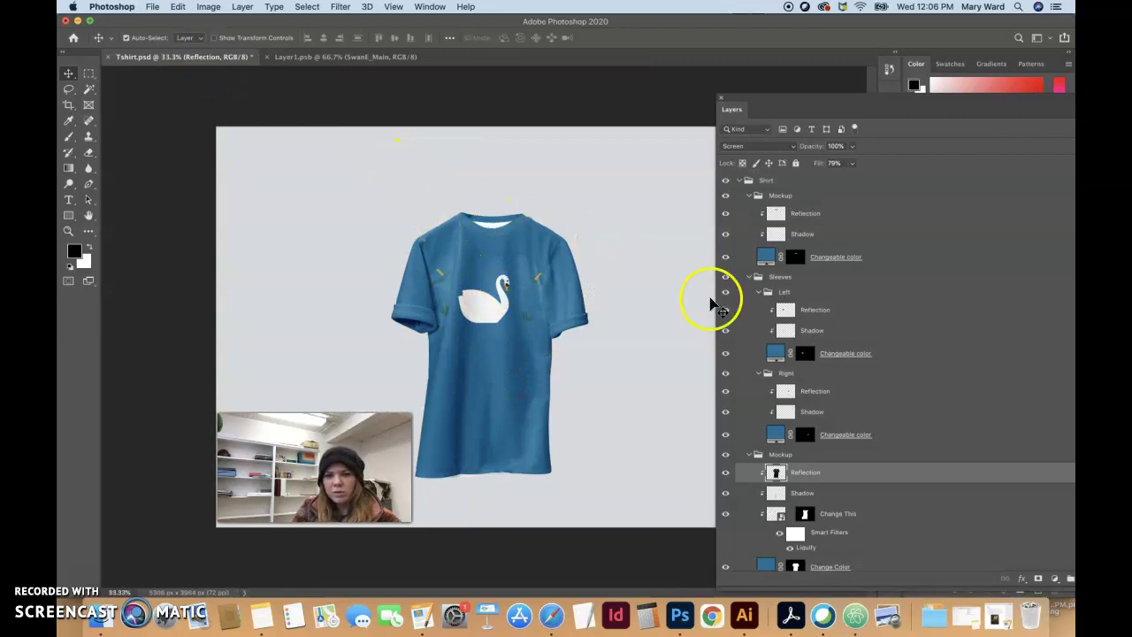
Toggle the visibility of the collar Reflection layer, the Shirt group and the Left sleeve layers to find the source of the white neckline area.
left_click(727, 217)
left_click(726, 221)
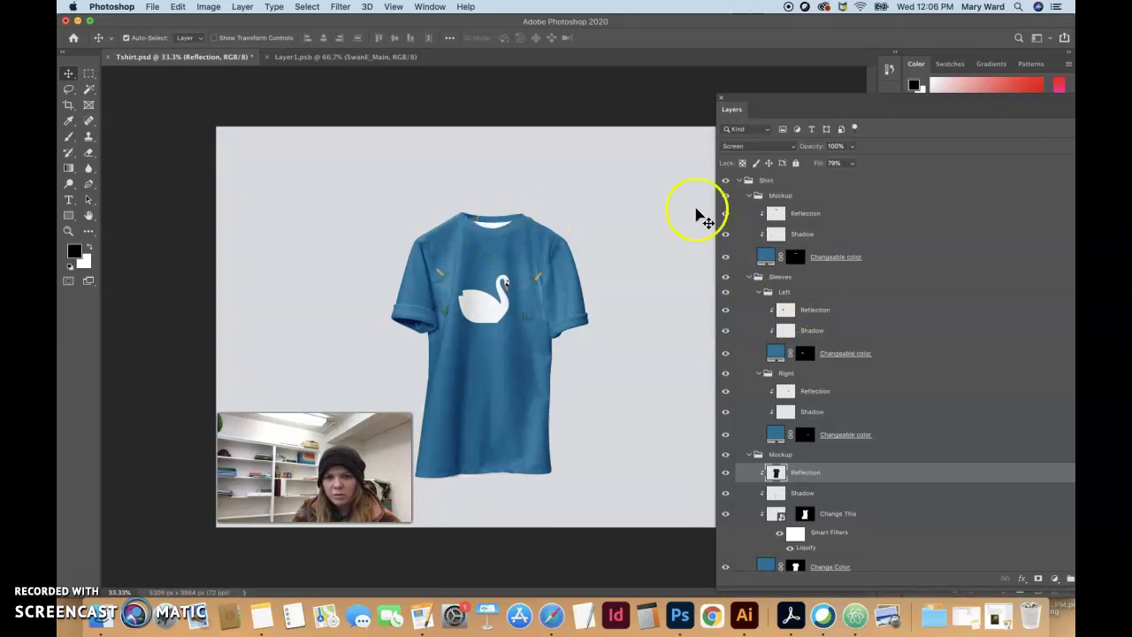
left_click(725, 182)
left_click(726, 181)
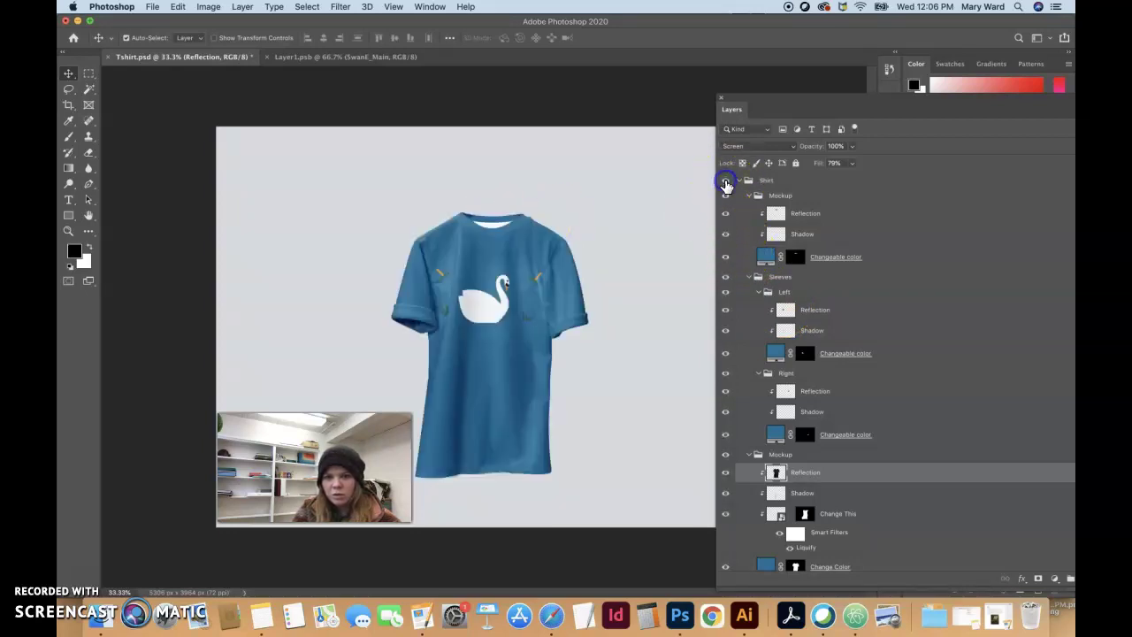
left_click(726, 293)
left_click(726, 292)
left_click(725, 292)
left_click(725, 292)
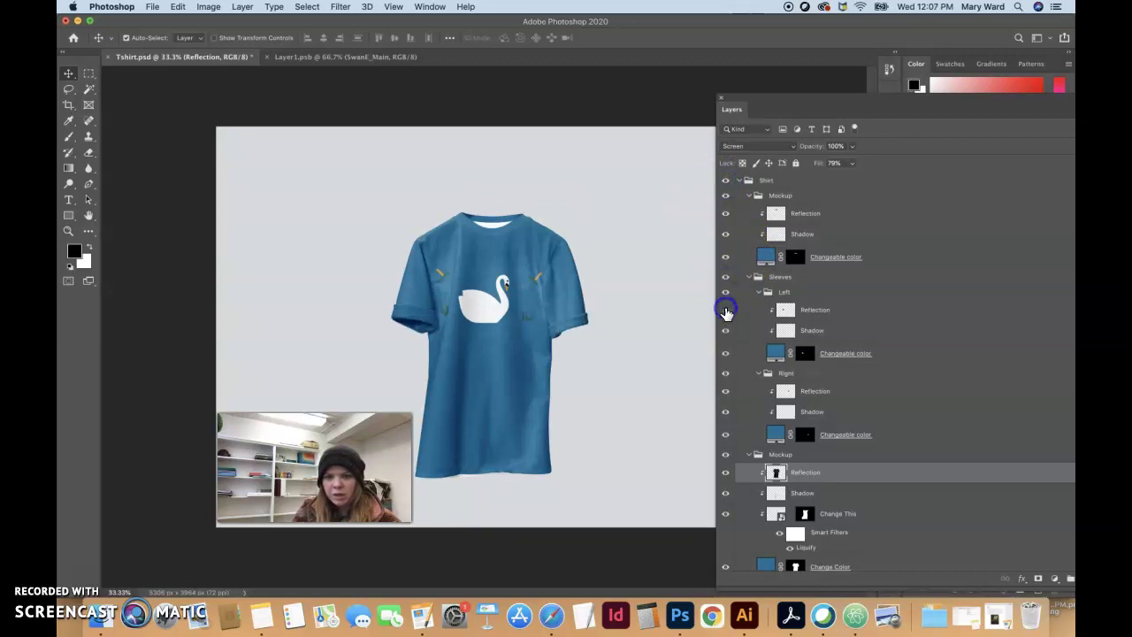
left_click(726, 332)
left_click(725, 332)
left_click(726, 353)
left_click(726, 353)
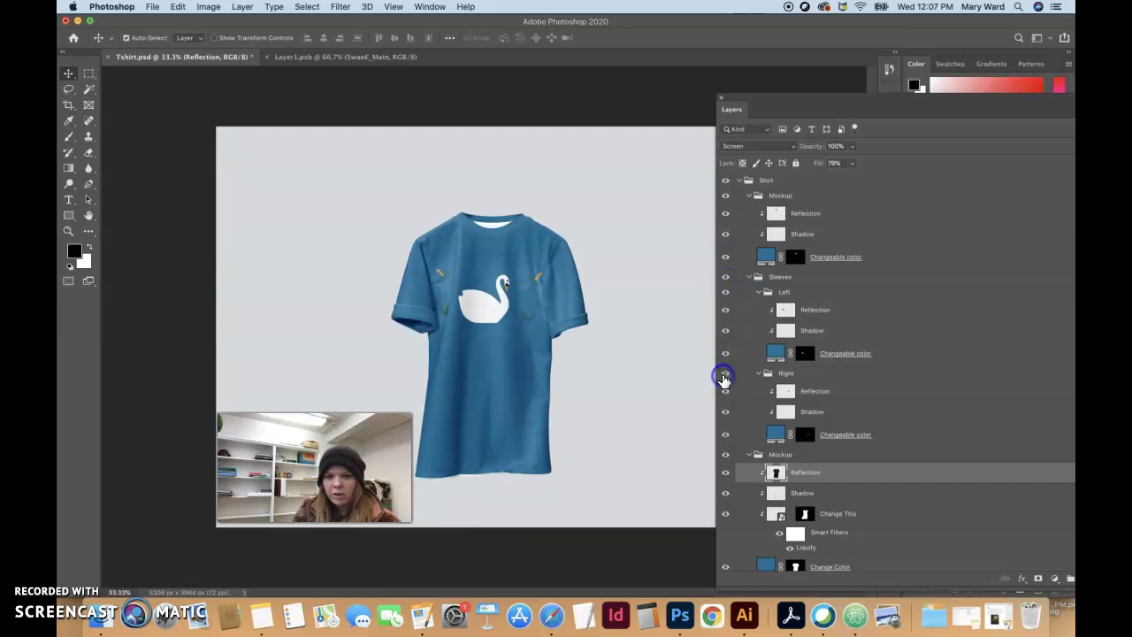
Toggle the Right sleeve color, the body Mockup group and its Shadow and Change This layers to check which one holds the white neckline.
left_click(725, 434)
left_click(725, 455)
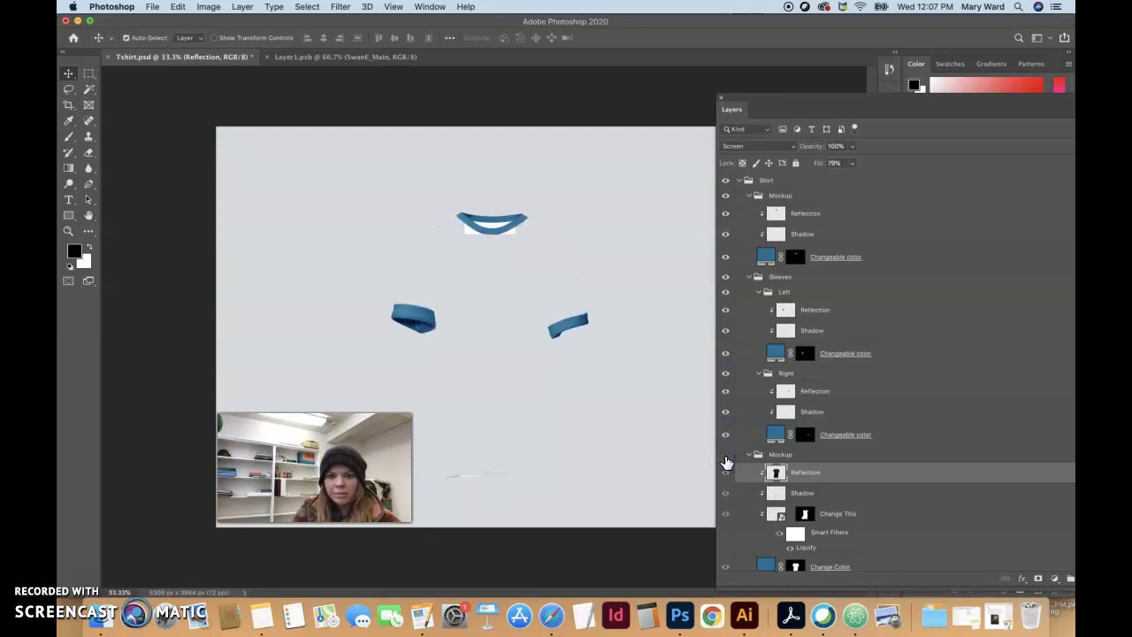
left_click(725, 456)
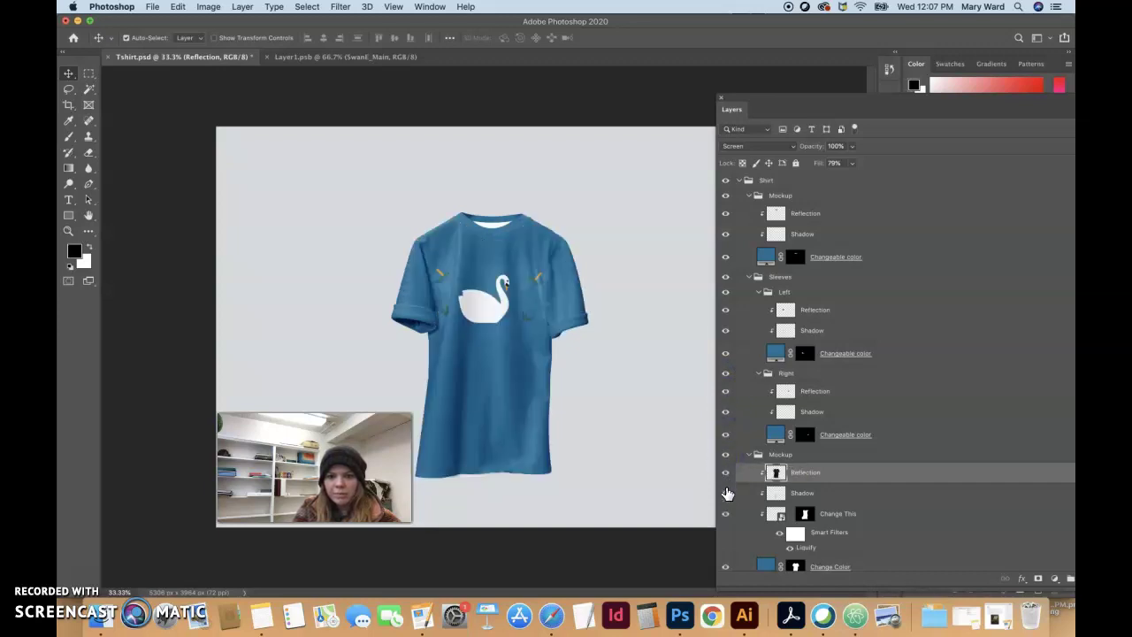
left_click(726, 492)
left_click(726, 493)
left_click(725, 514)
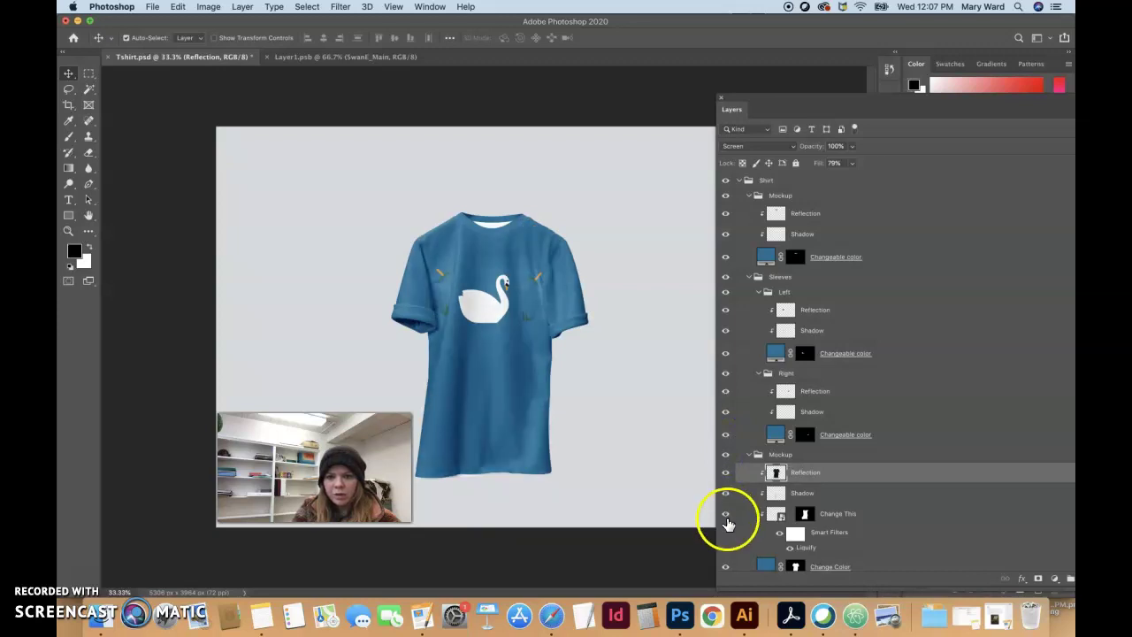
left_click(726, 514)
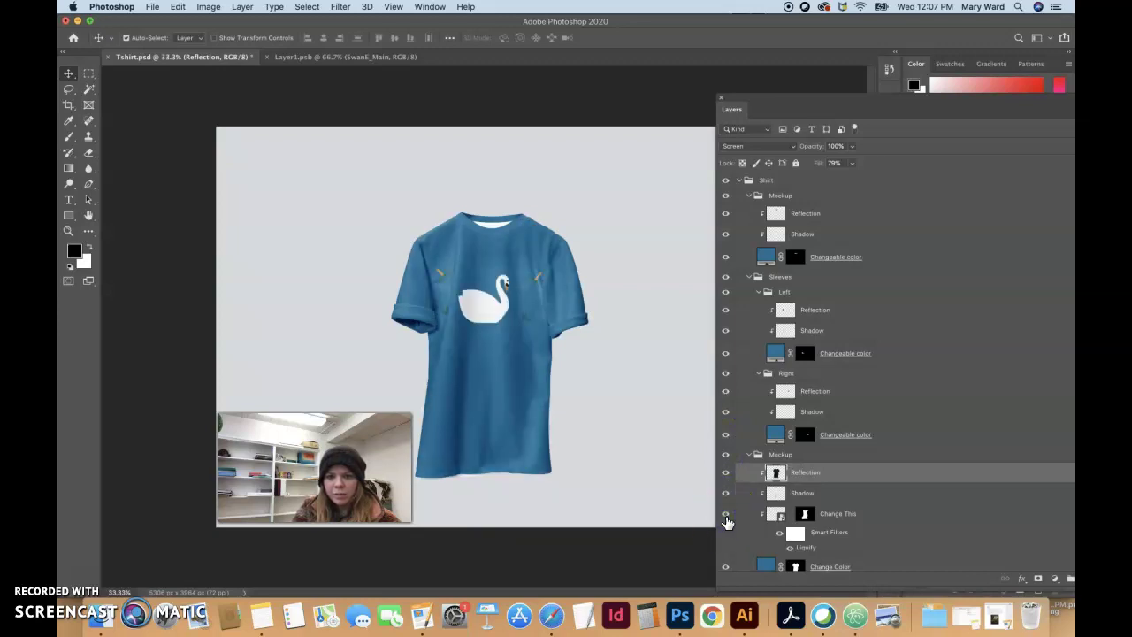
Hide the Change Color layer, move the exposed white neckline patch down and try deleting it.
scroll(727, 522, "down", 3)
left_click(726, 505)
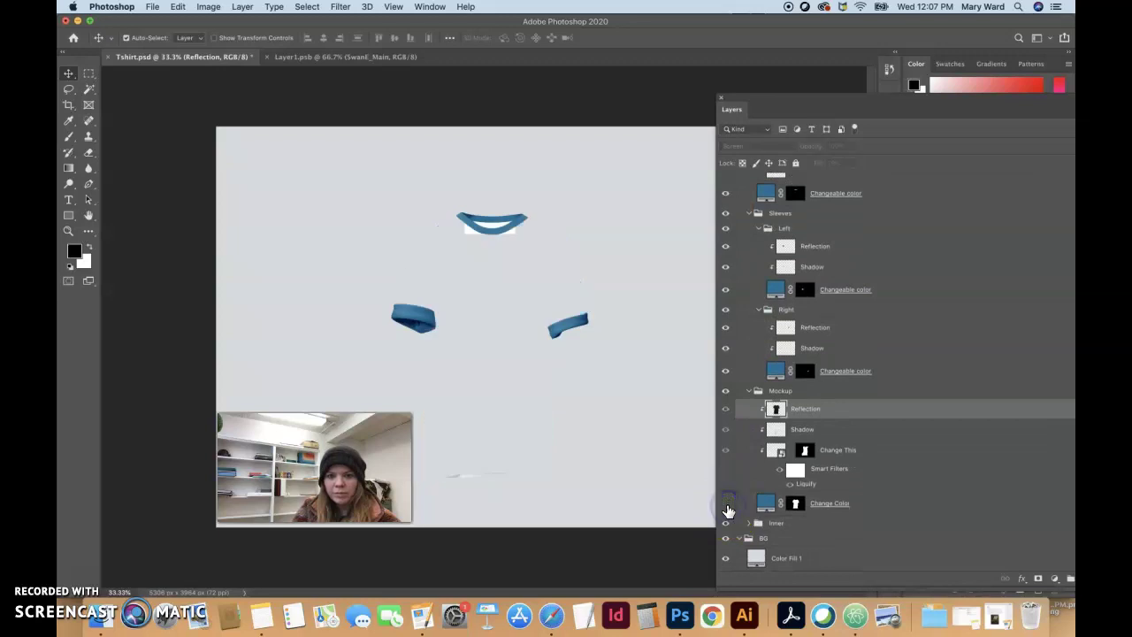
left_click_drag(470, 233, 472, 263)
key("Delete")
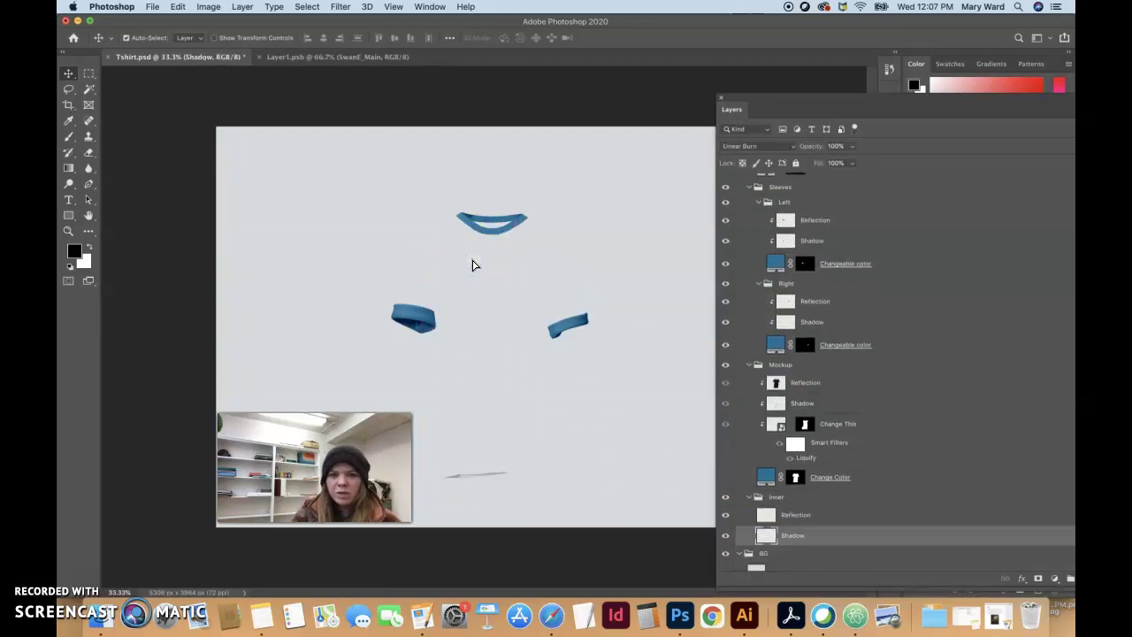
Show the shirt body layers again to check the neckline without the white patch, and undo the patch's deletion.
left_click_drag(726, 385, 727, 423)
left_click(727, 422)
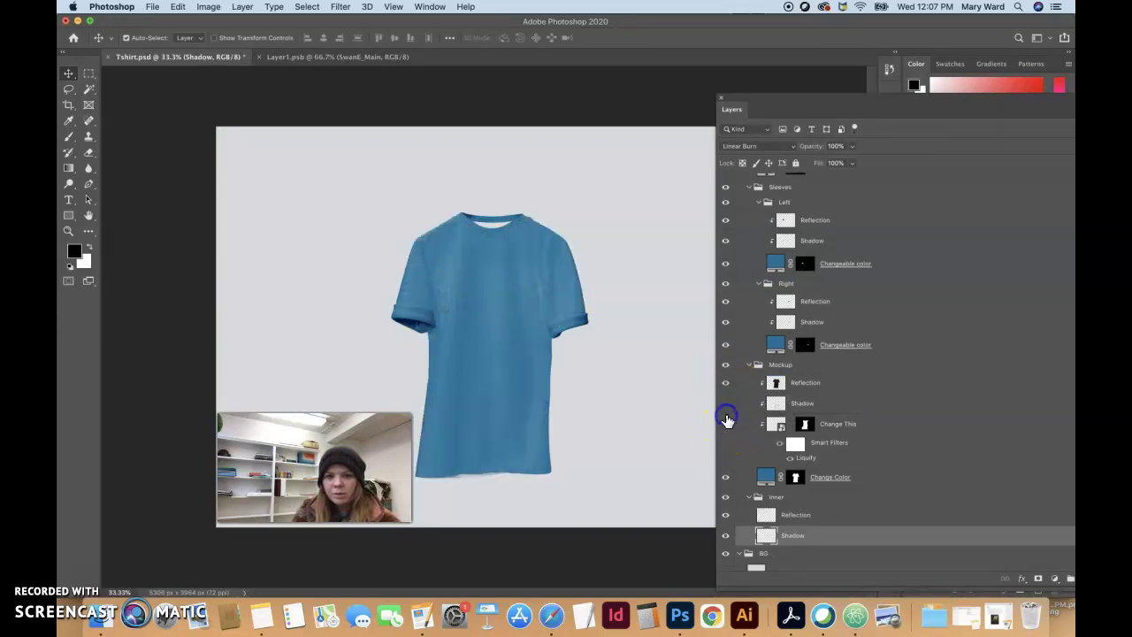
left_click(726, 402)
left_click(726, 423)
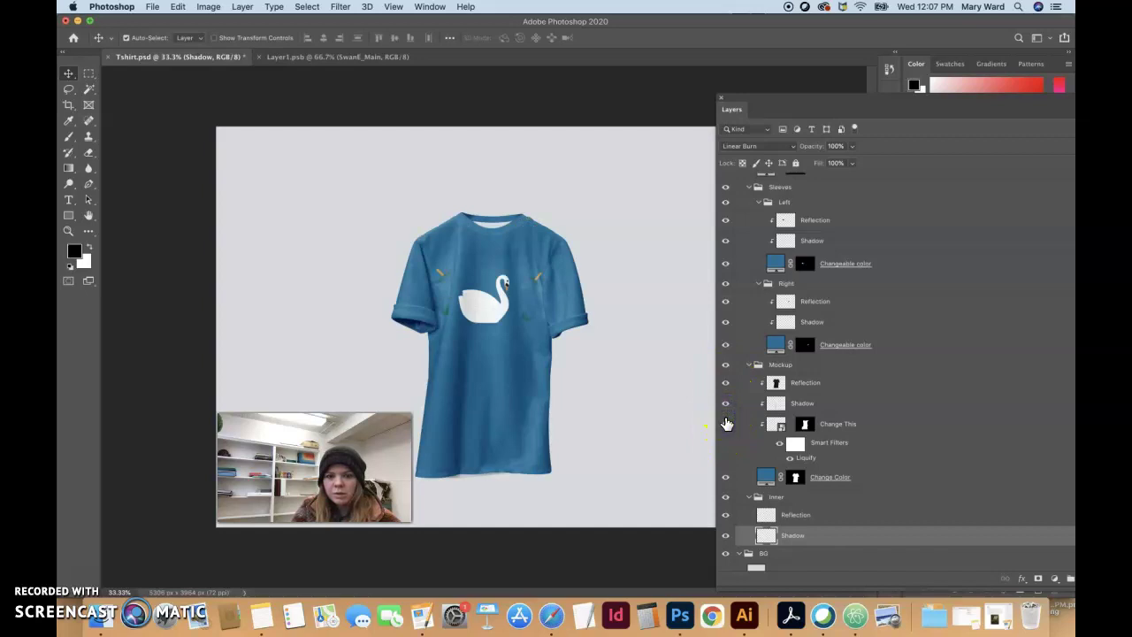
left_click(727, 424)
left_click(727, 424)
left_click(726, 402)
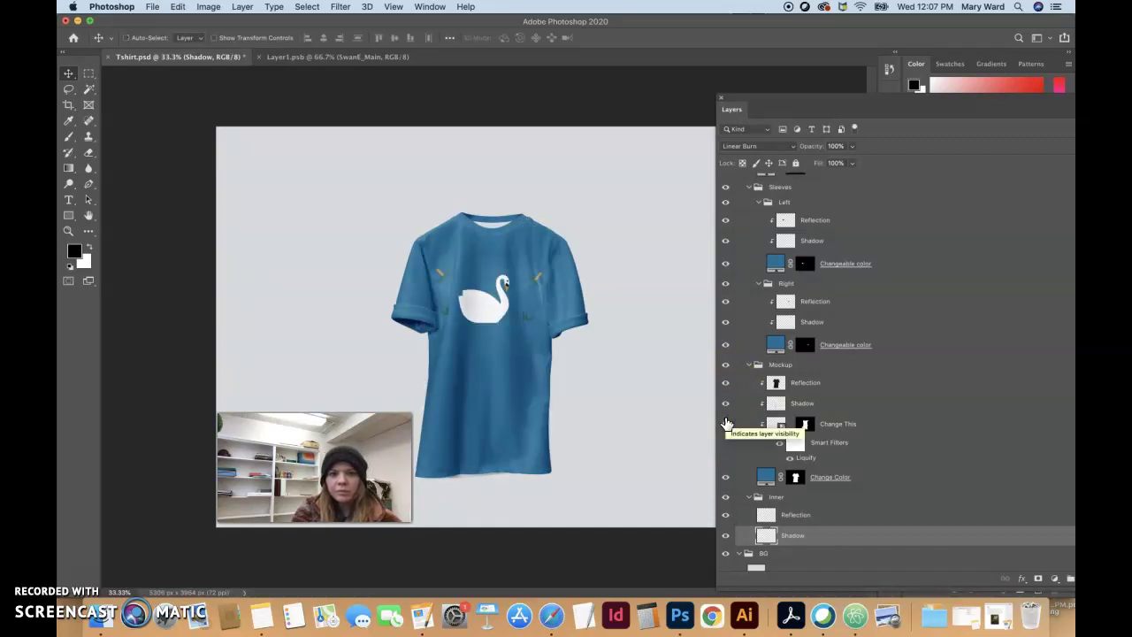
left_click(727, 424)
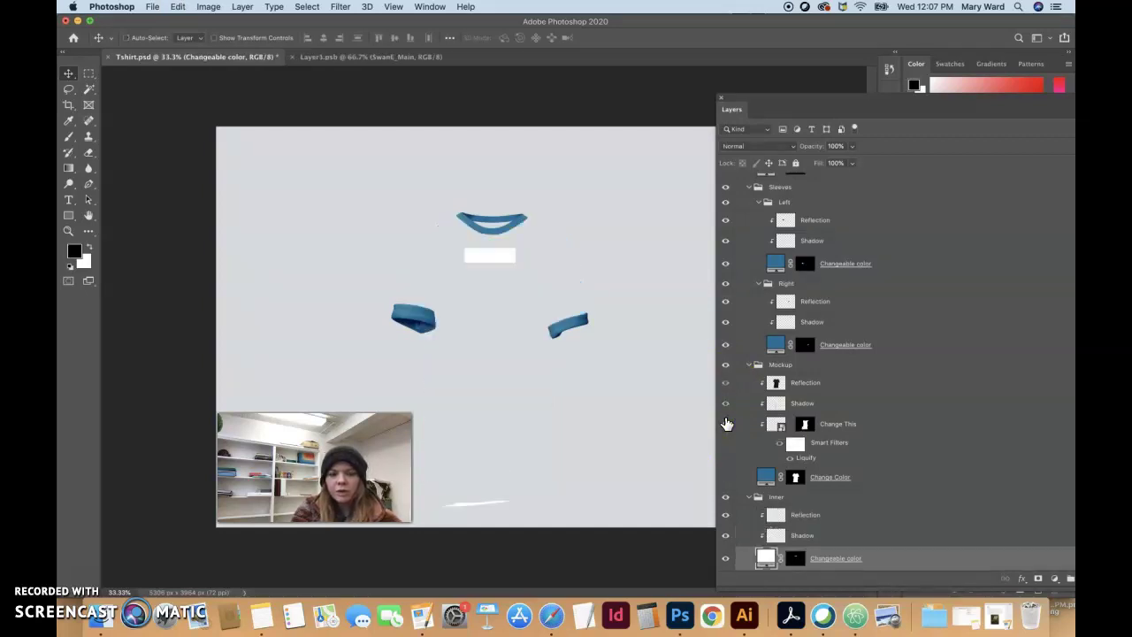
Recolour the Inner group's Changeable color fill to #177099 and show the shirt body layers again.
double_click(766, 558)
key("super+v")
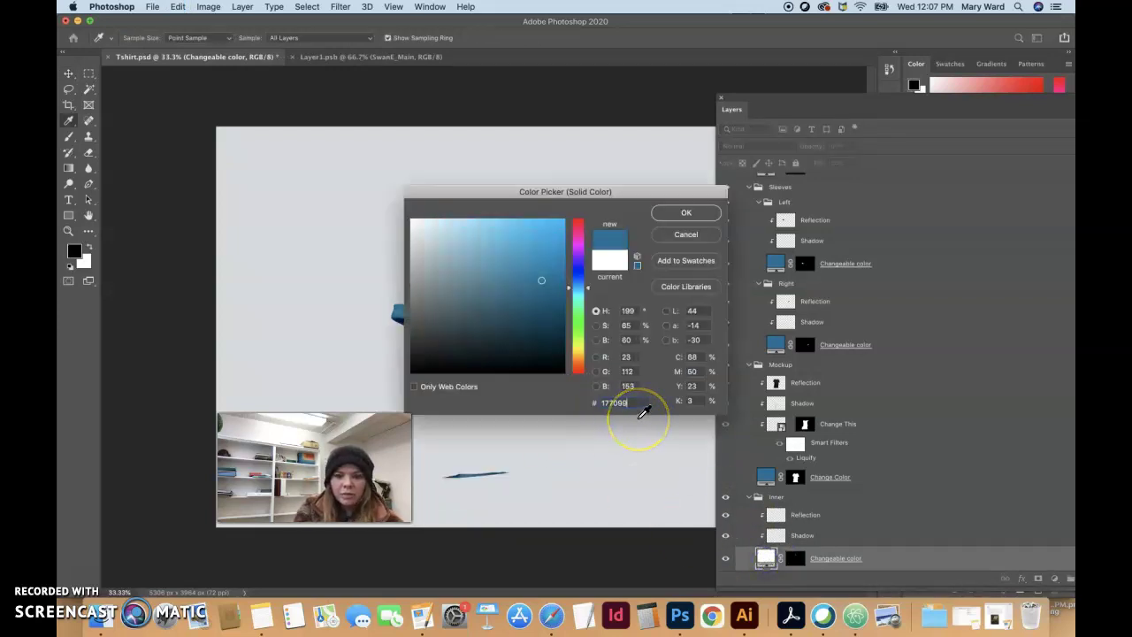
left_click(680, 213)
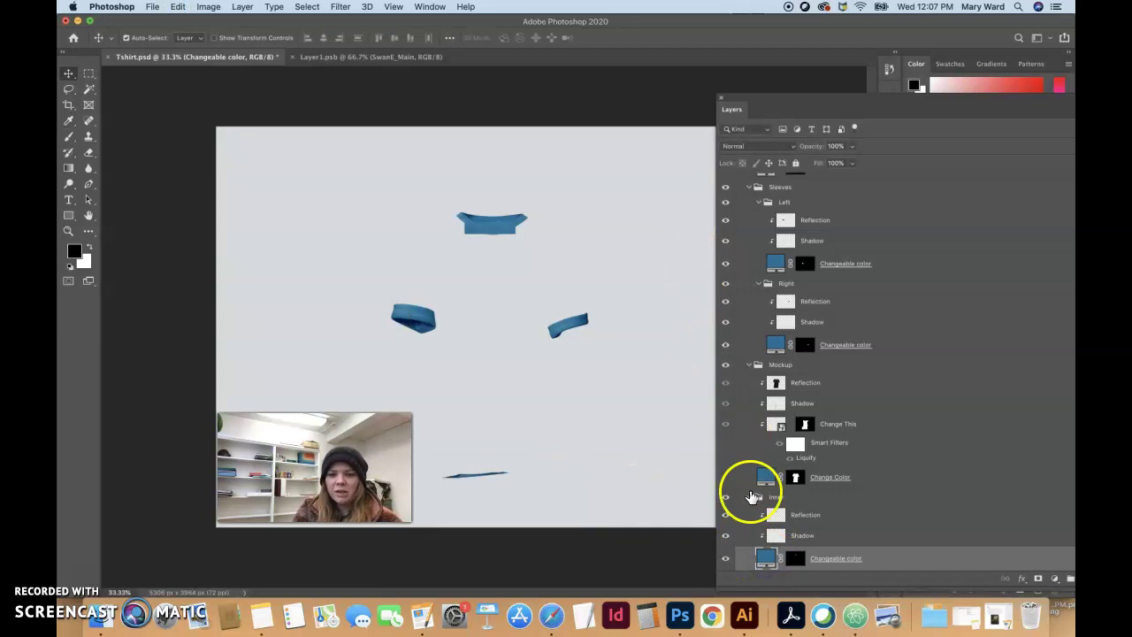
left_click(725, 424)
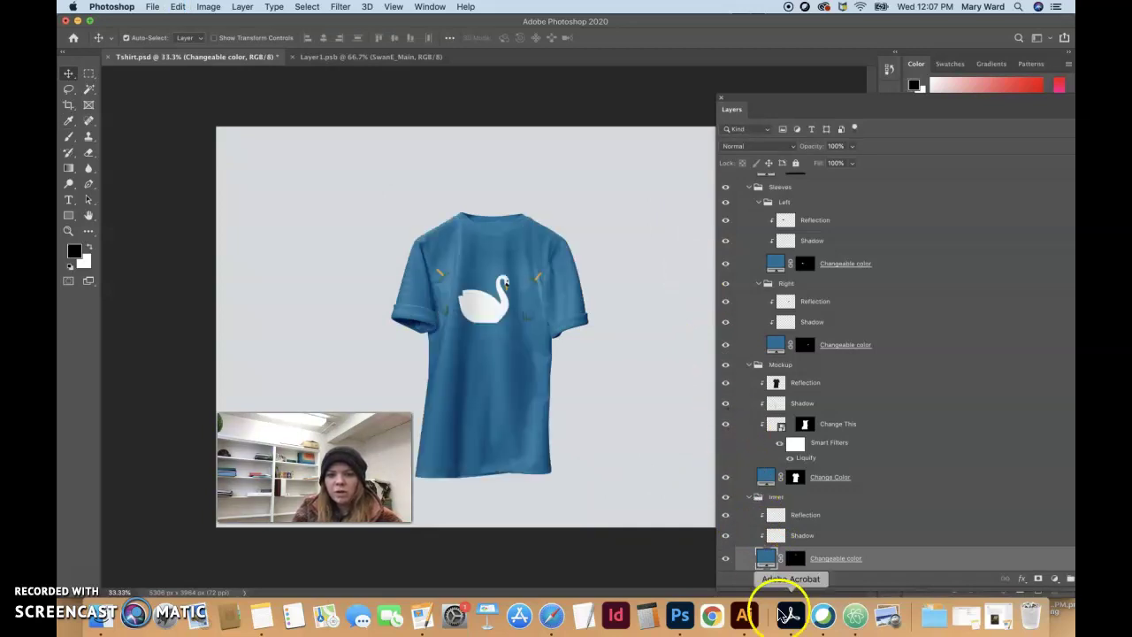
Toggle the Inner group's visibility to check the recoloured inside of the neckline.
scroll(770, 553, "down", 2)
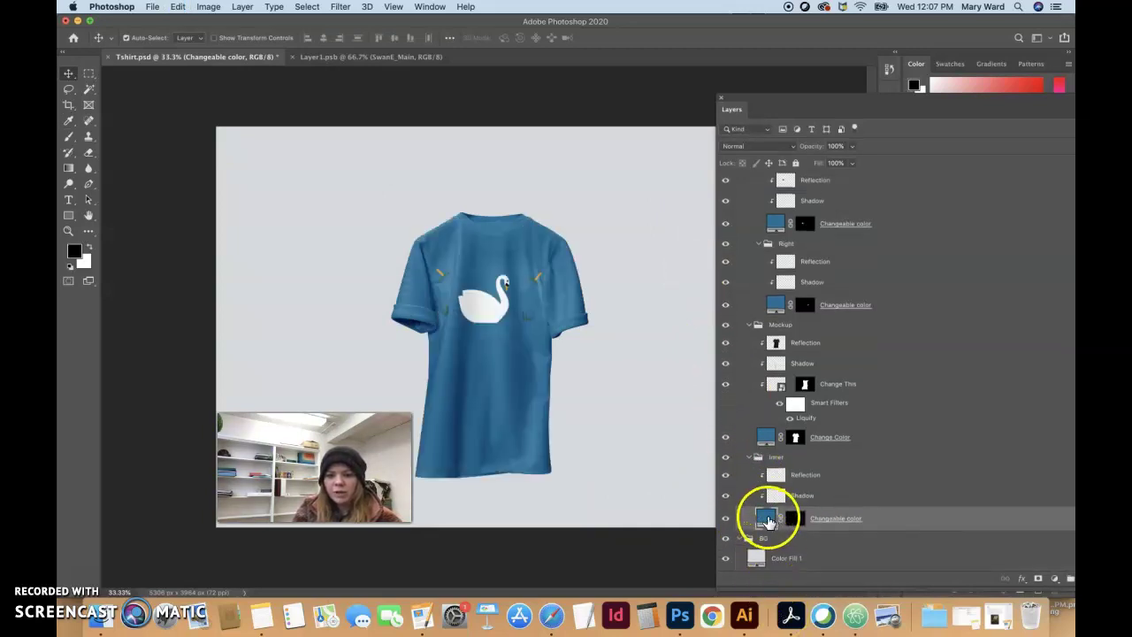
left_click(726, 457)
left_click(728, 458)
left_click(728, 459)
left_click(728, 458)
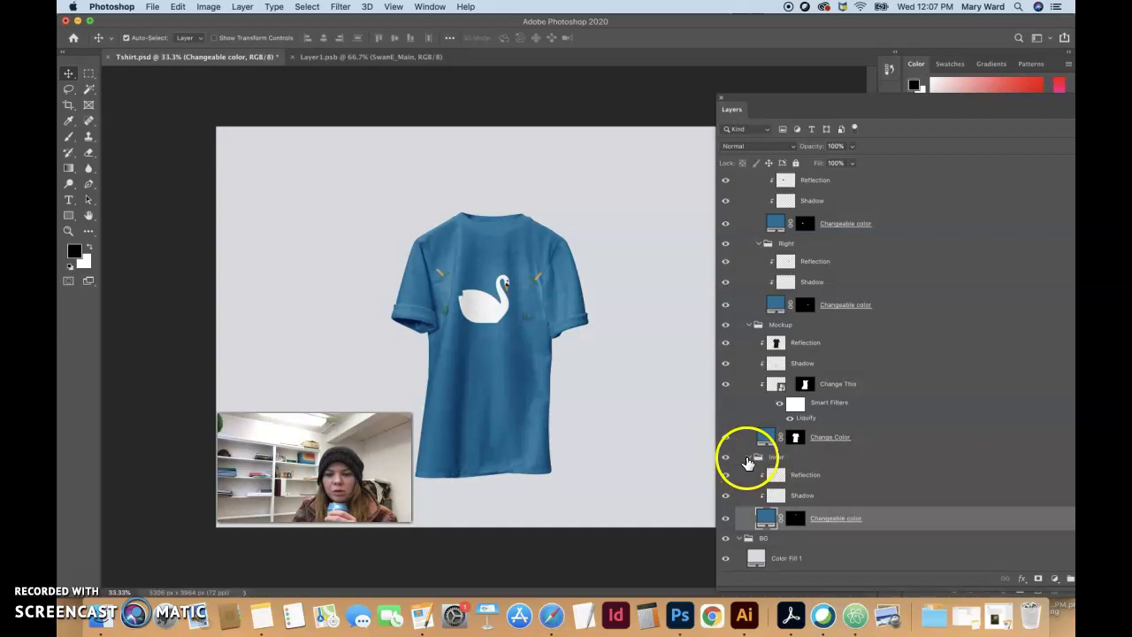
Collapse the Inner, Mockup and Sleeves groups along with the parent Shirt group to tidy the layer list.
left_click(757, 457)
left_click(750, 457)
left_click(750, 392)
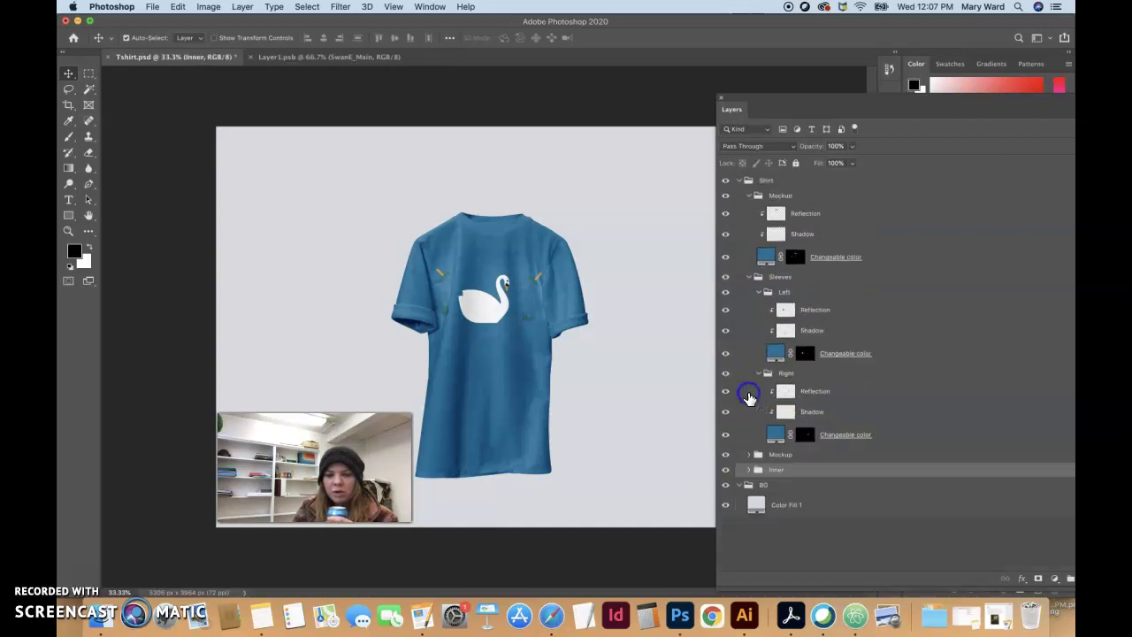
left_click(750, 278)
left_click(750, 197)
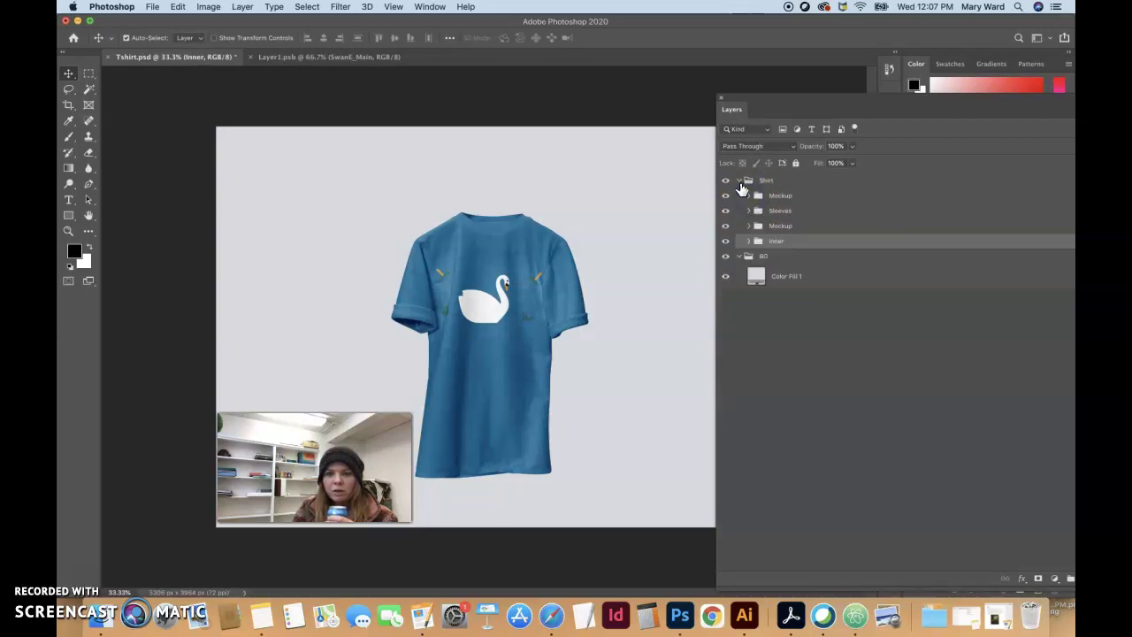
left_click(740, 182)
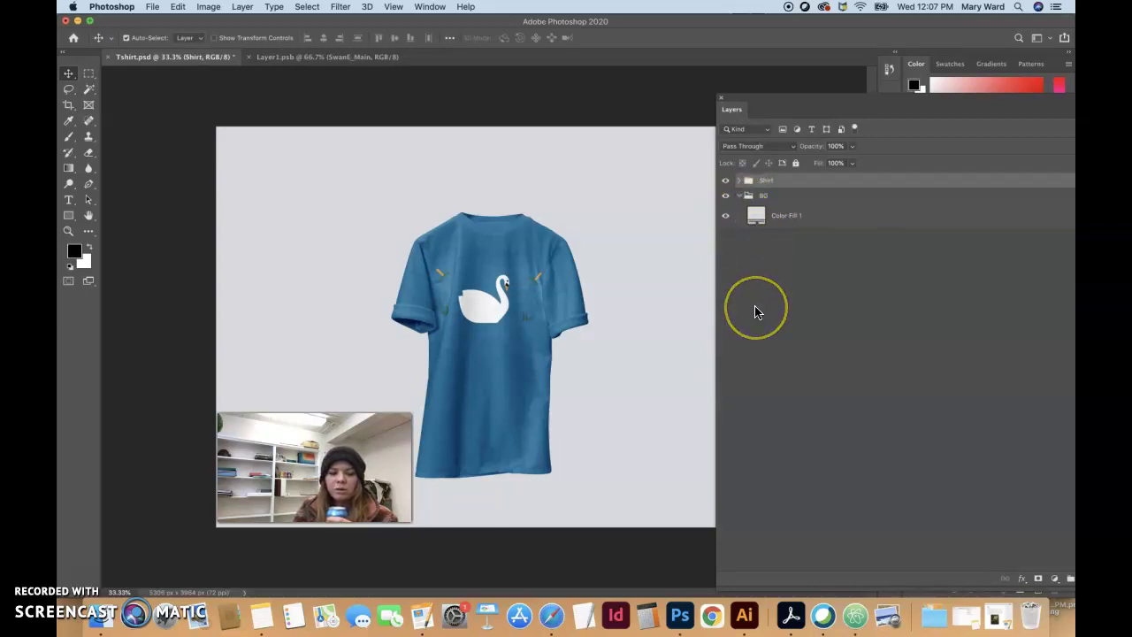
left_click(760, 444)
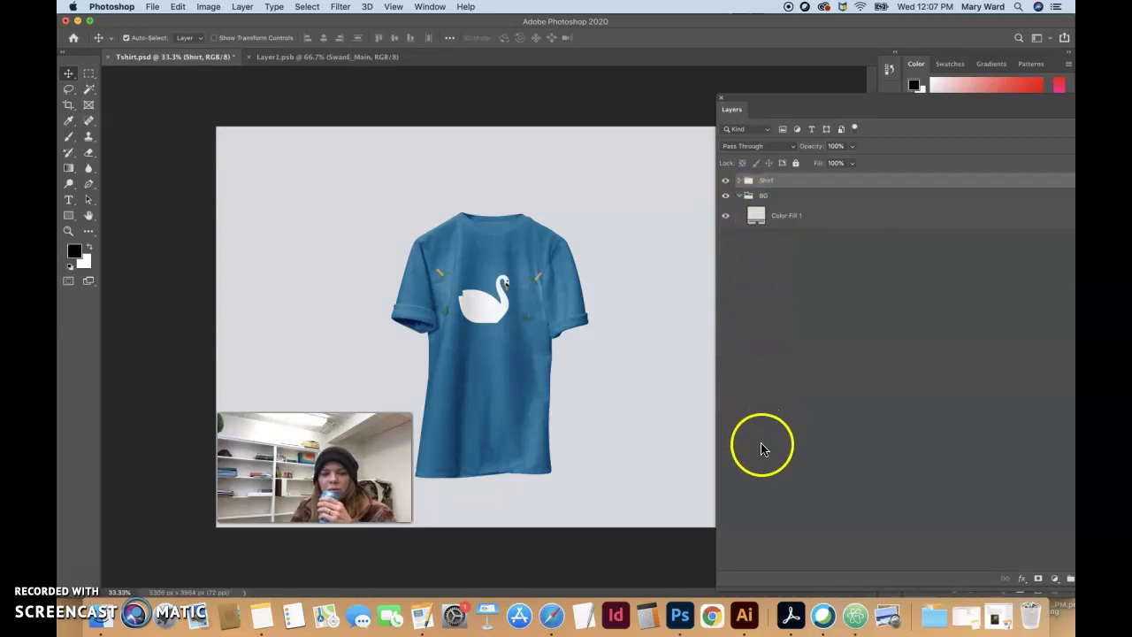
mouse_move(480, 266)
left_mouse_down()
mouse_move(475, 170)
mouse_move(522, 200)
left_mouse_up()
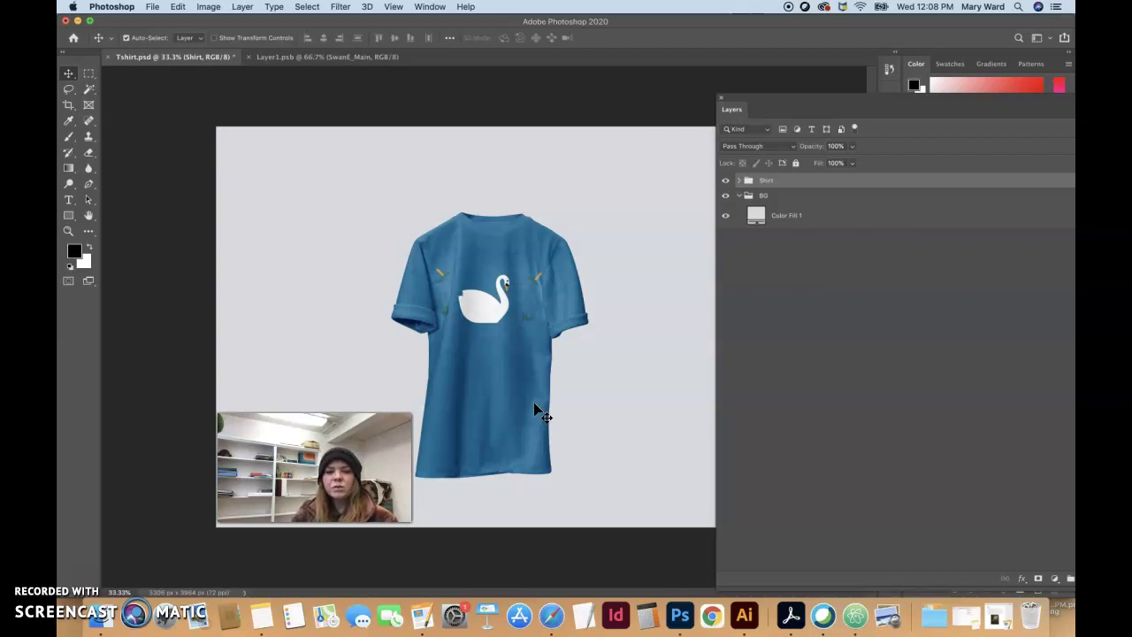
Set up a copy of the T-shirt mockup for saving on the Desktop in JPEG format, without replacing the existing Tshirt.jpg.
left_click(153, 7)
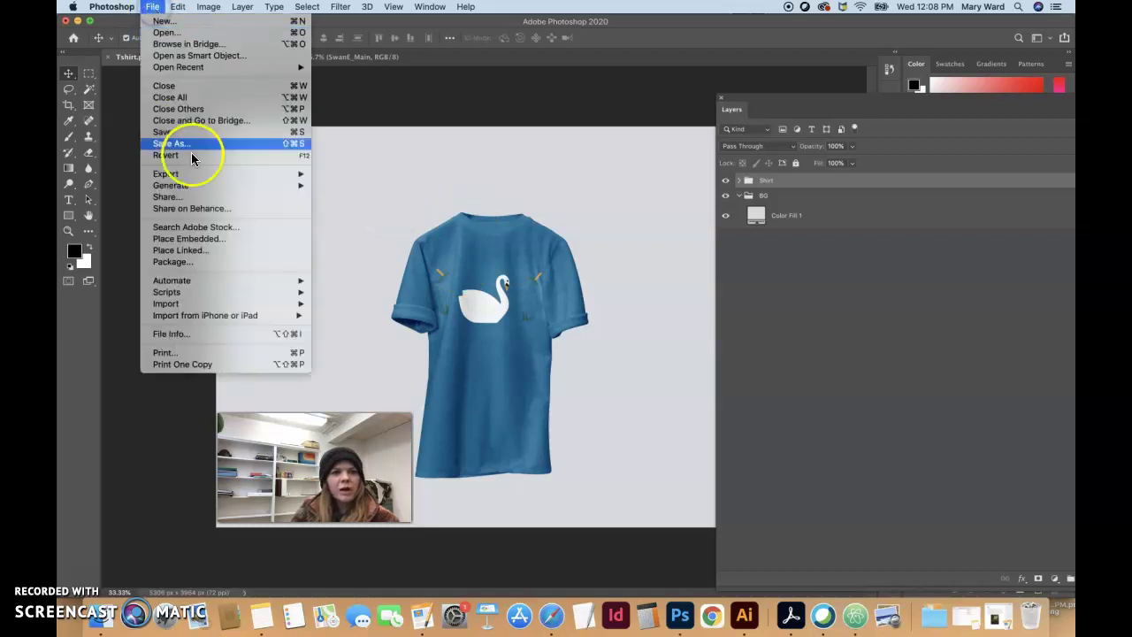
mouse_move(193, 177)
left_click(221, 144)
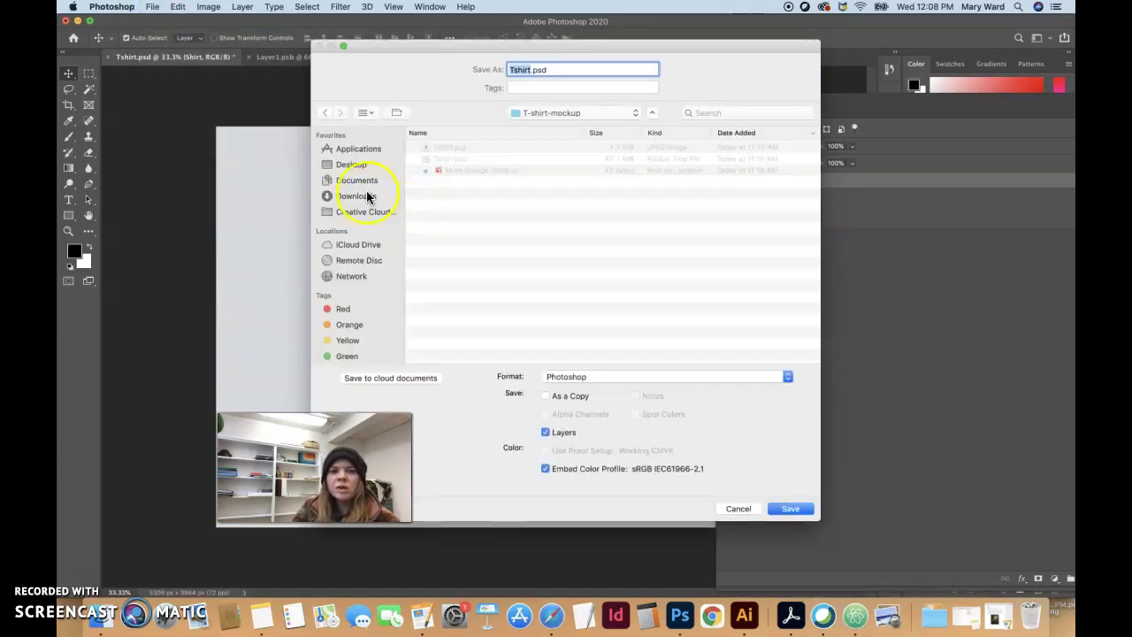
left_click(351, 165)
left_click(585, 377)
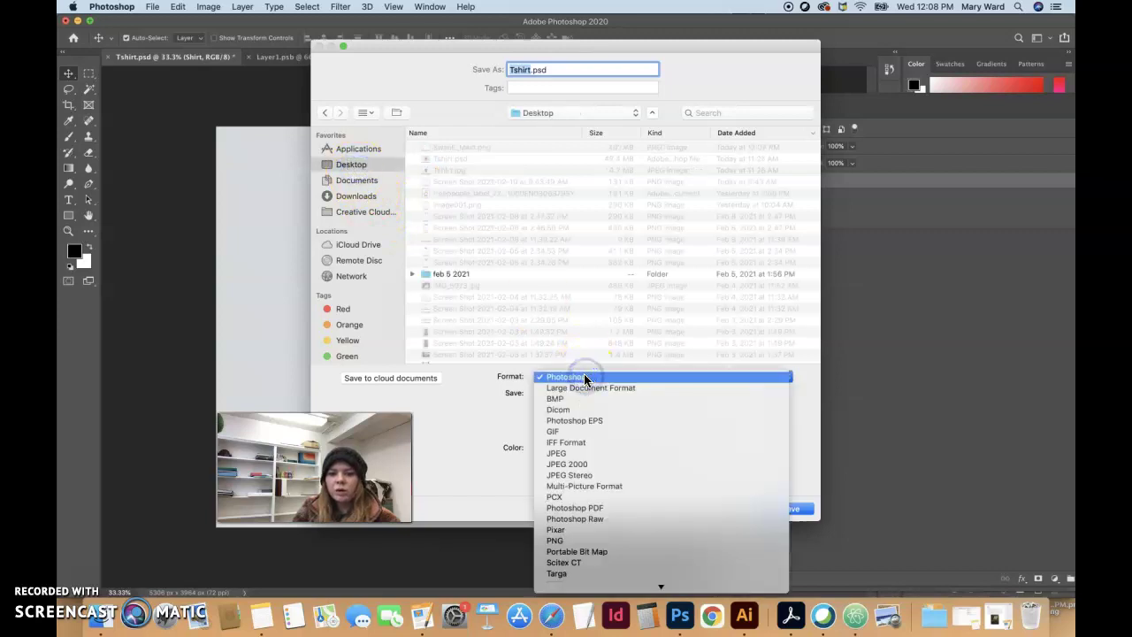
left_click(590, 453)
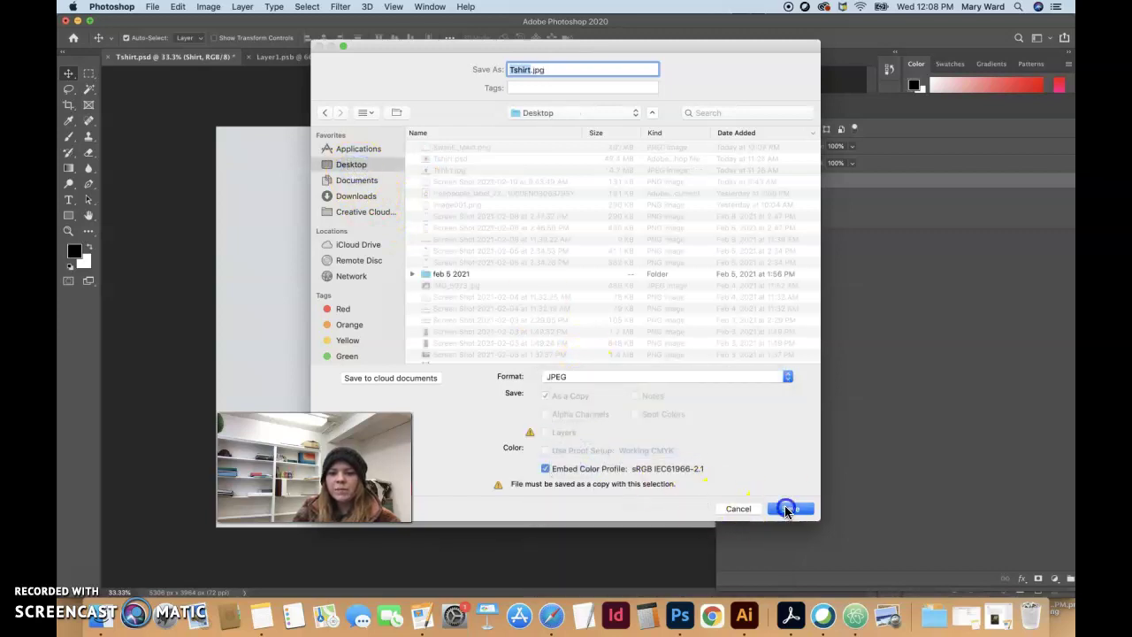
left_click(786, 509)
left_click(737, 508)
left_click(598, 126)
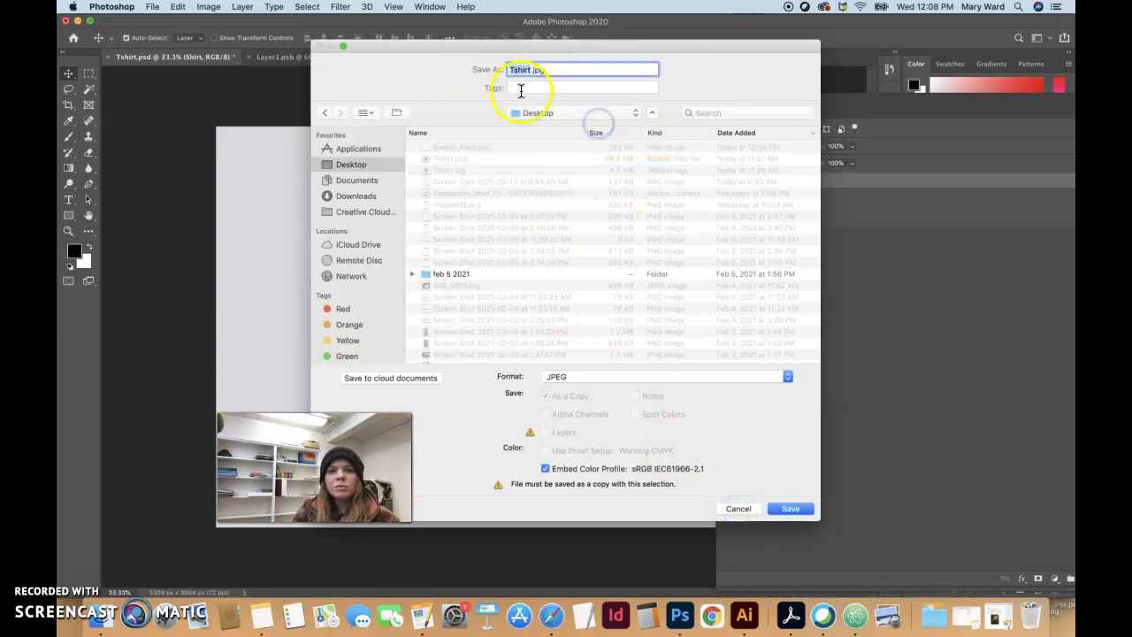
Name the copy TshirtMockup.jpg and save it at quality 12 (Maximum) with the Baseline ("Standard") format option.
left_click(531, 69)
type("Moc")
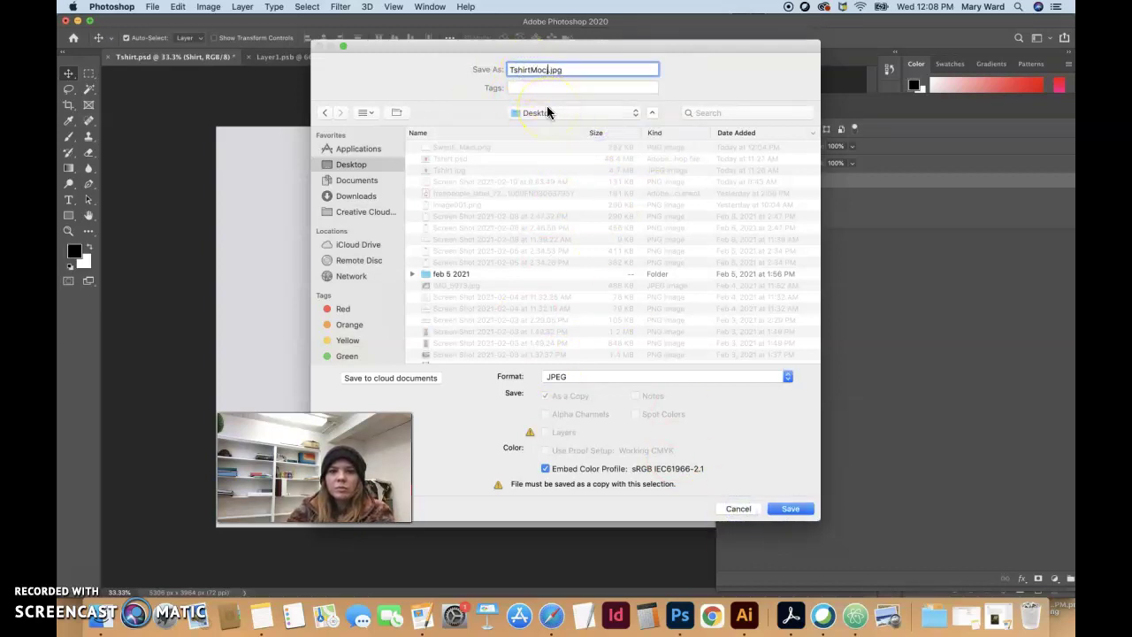
type("kup")
left_click(531, 70)
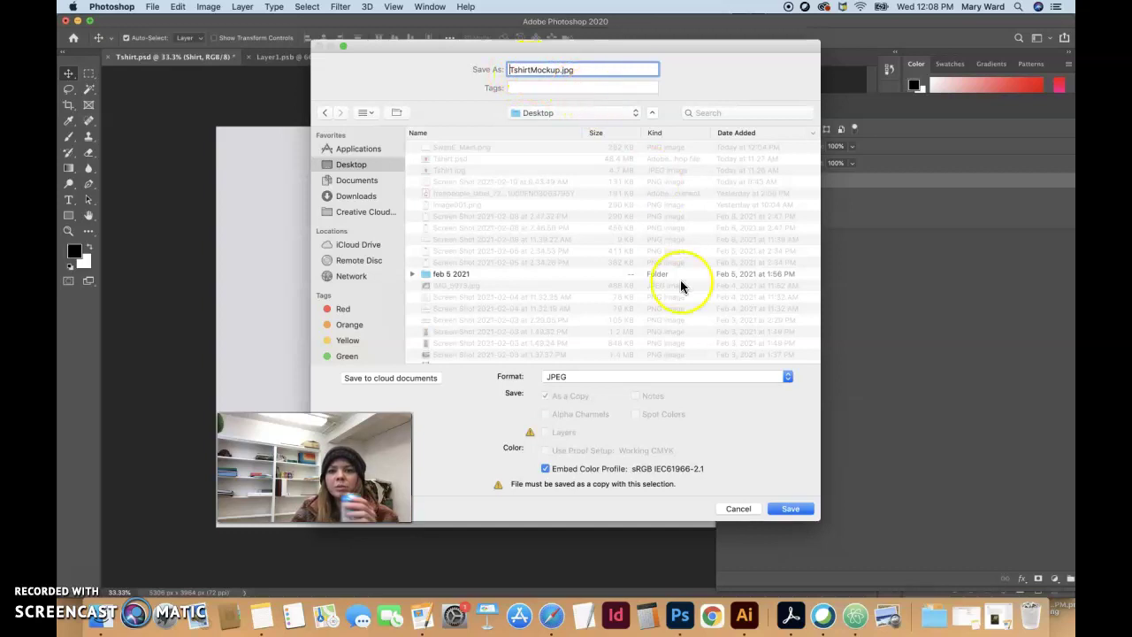
left_click(788, 513)
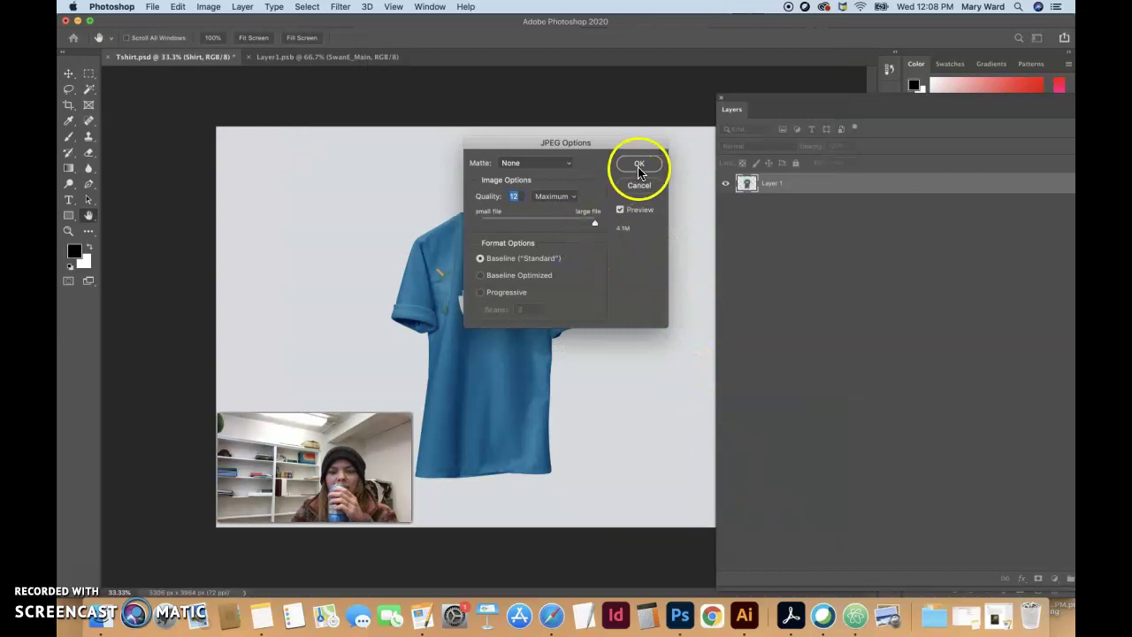
left_click(639, 167)
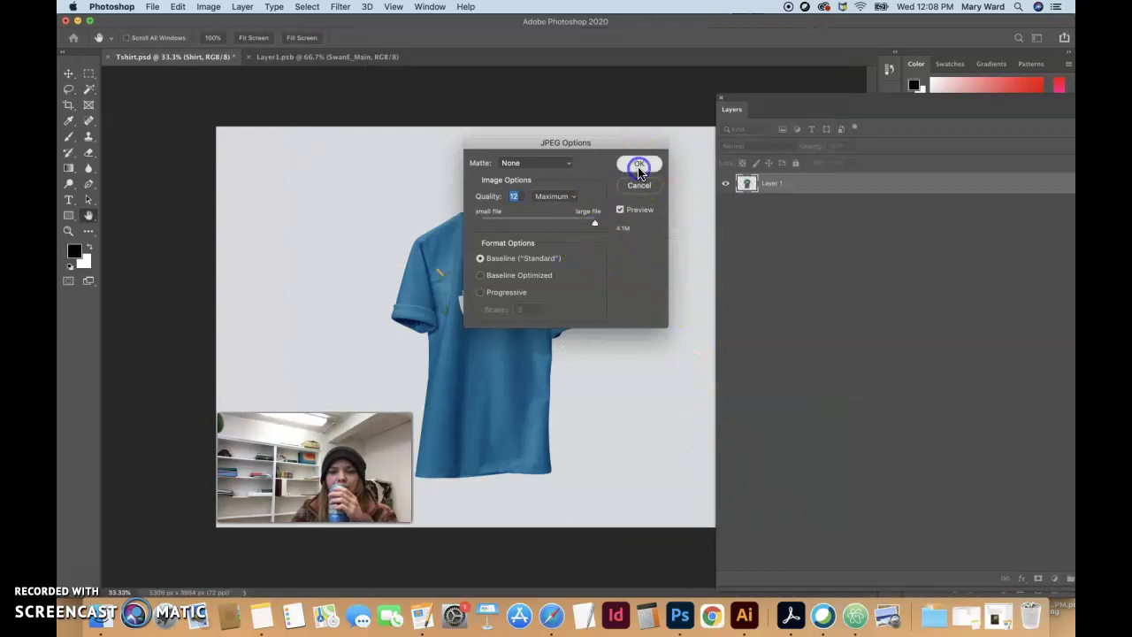
Start converting the mockup to CMYK Color mode, but cancel instead of choosing whether to merge the layers.
left_click(207, 7)
mouse_move(212, 23)
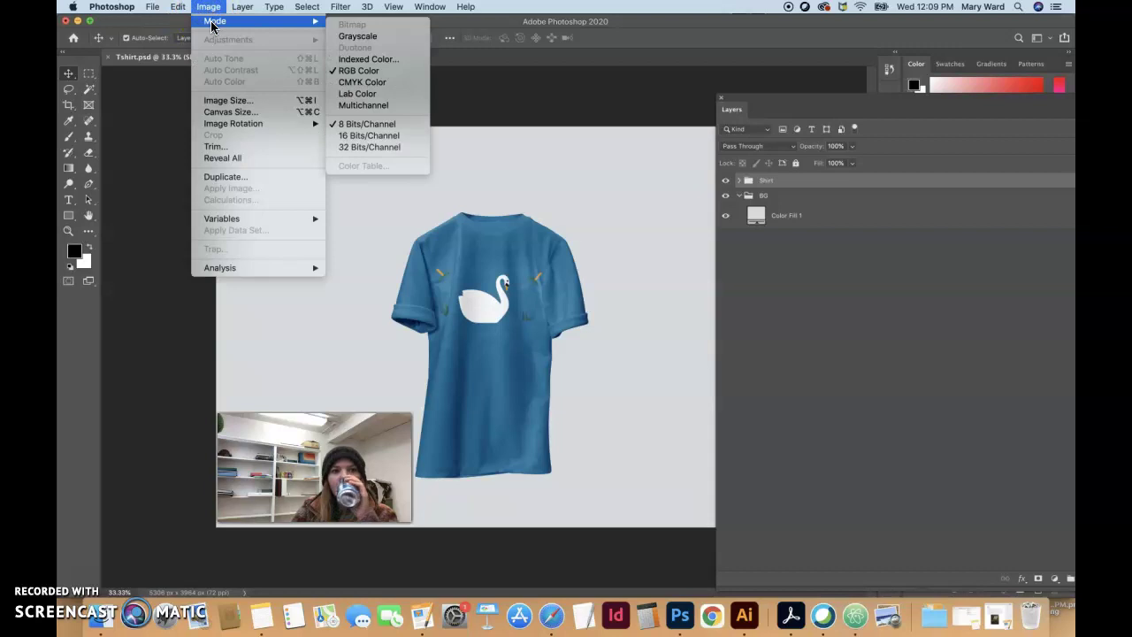
left_click(354, 82)
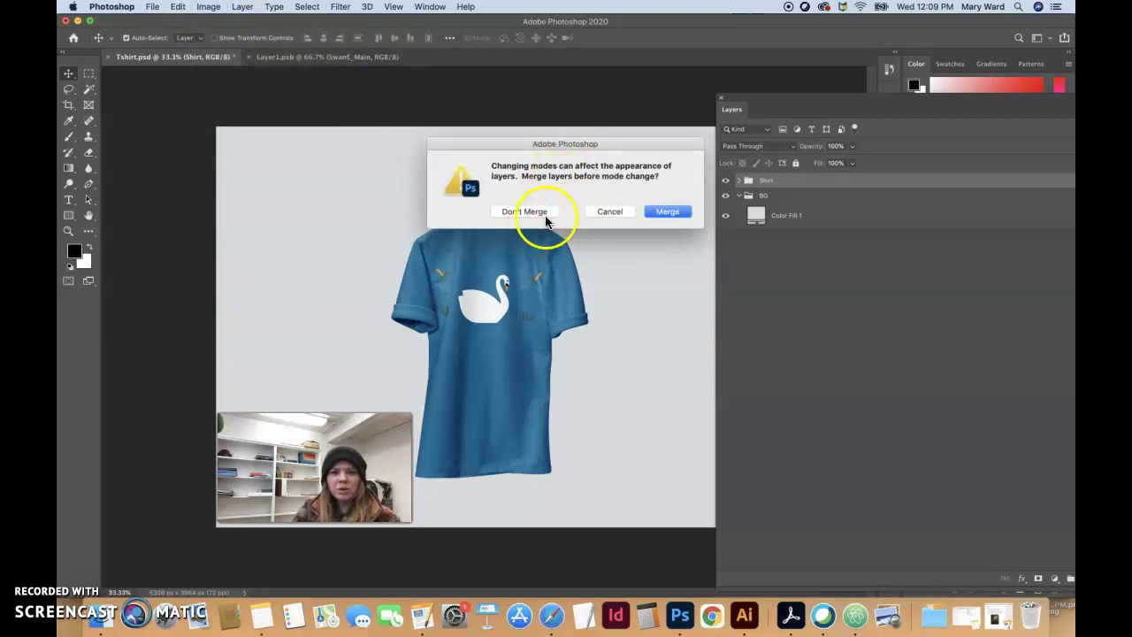
left_click(611, 212)
Set up saving the mockup as TshirtMockup.psd in the GDSN 320 - Illustration II folder under Documents, and cancel without saving.
left_click(209, 7)
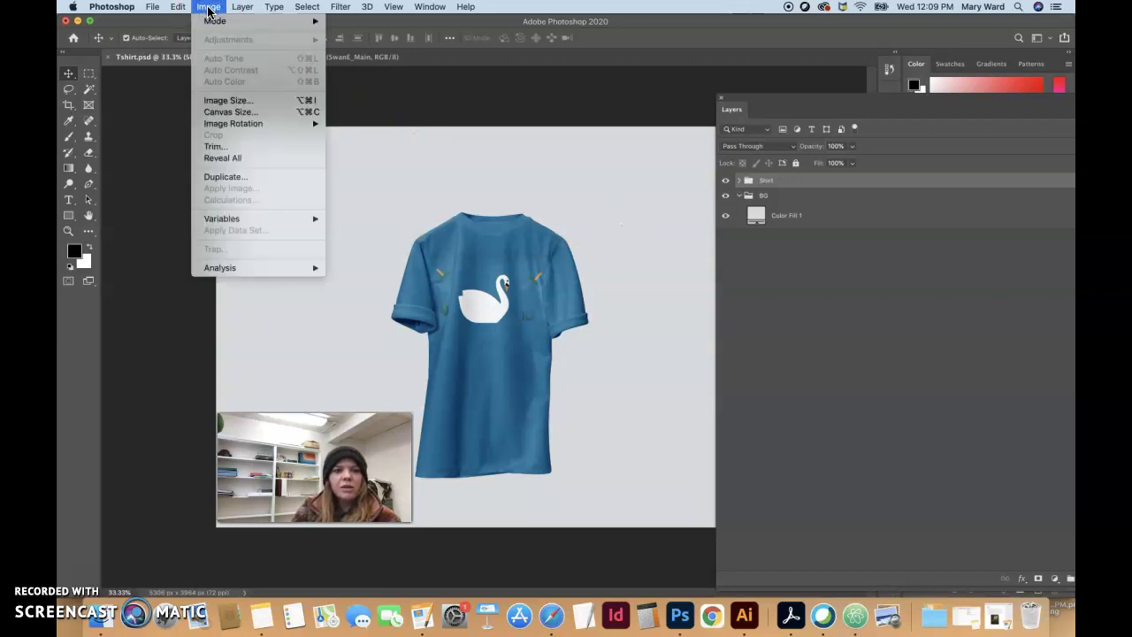
mouse_move(153, 7)
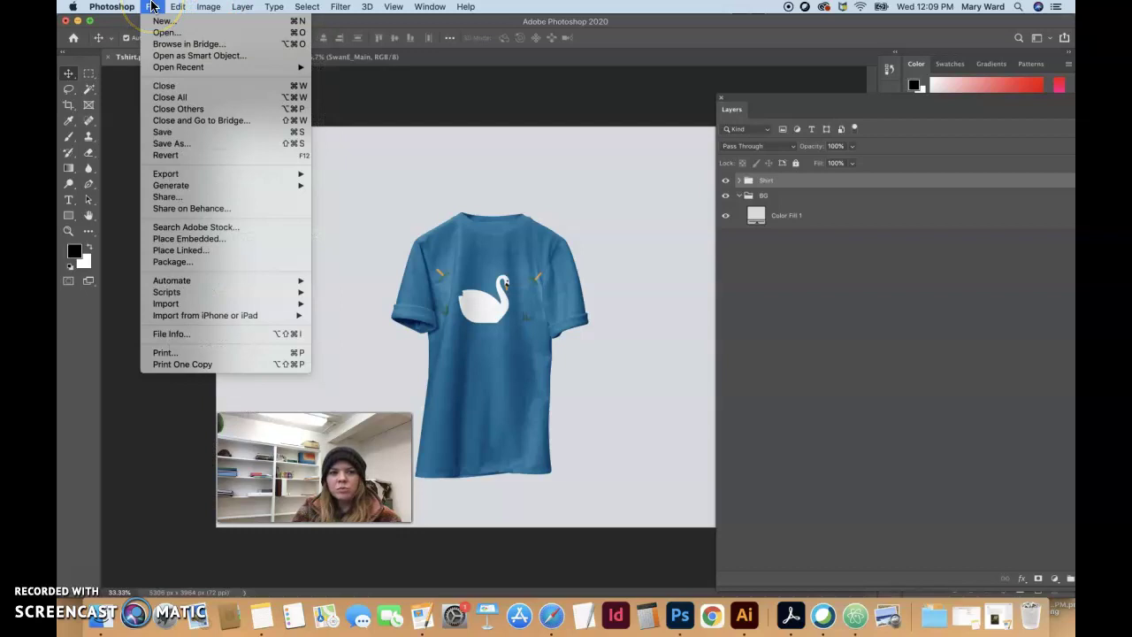
left_click(172, 143)
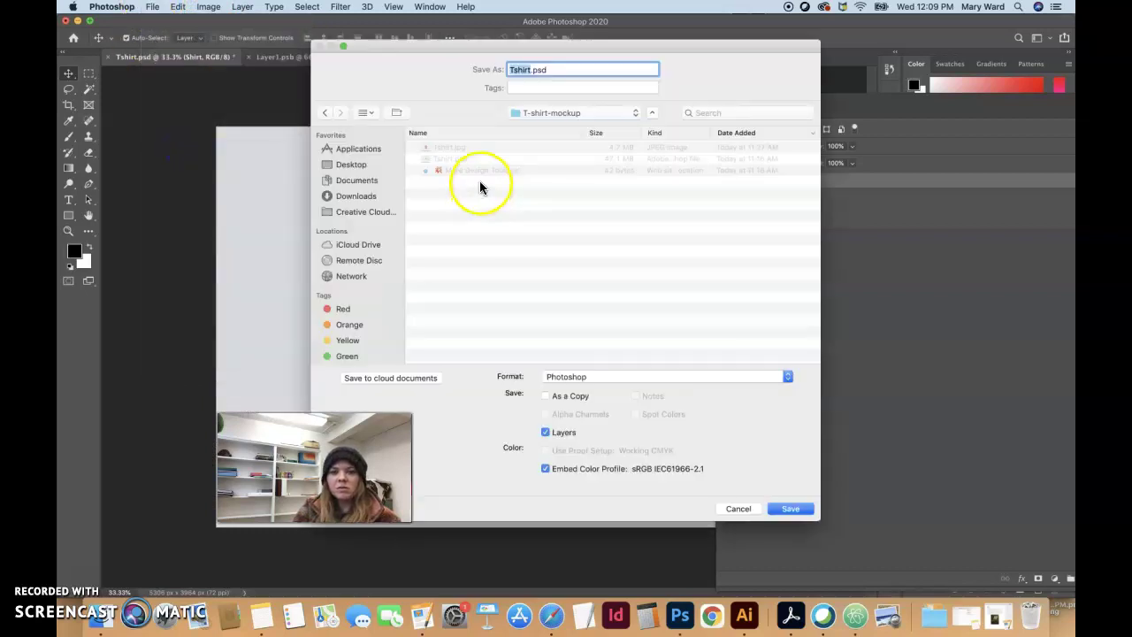
left_click(531, 69)
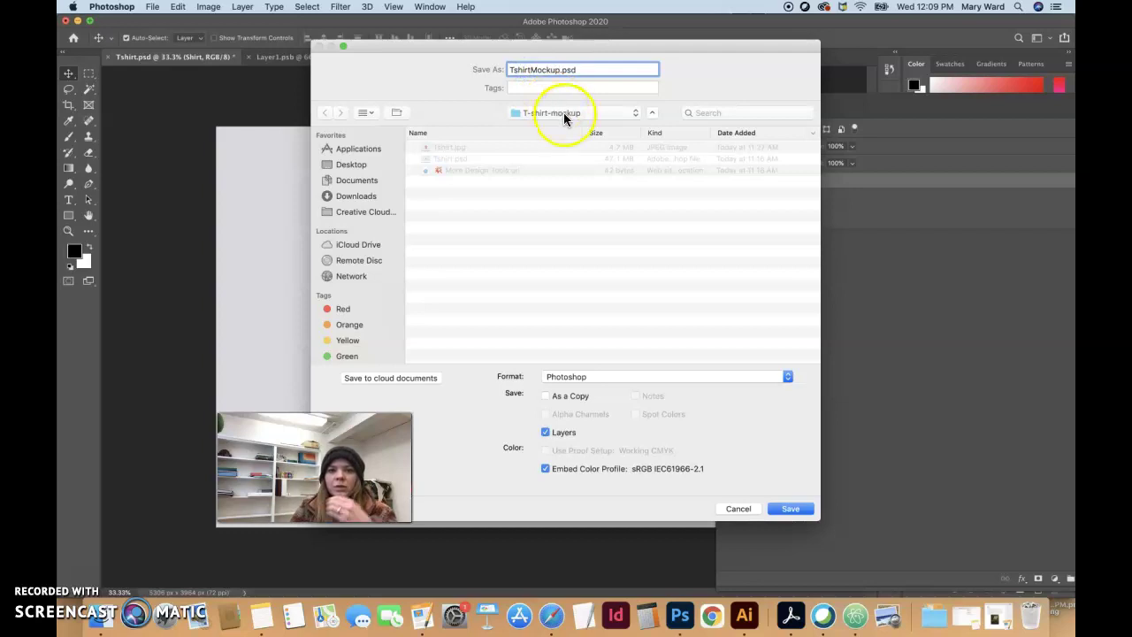
left_click(356, 182)
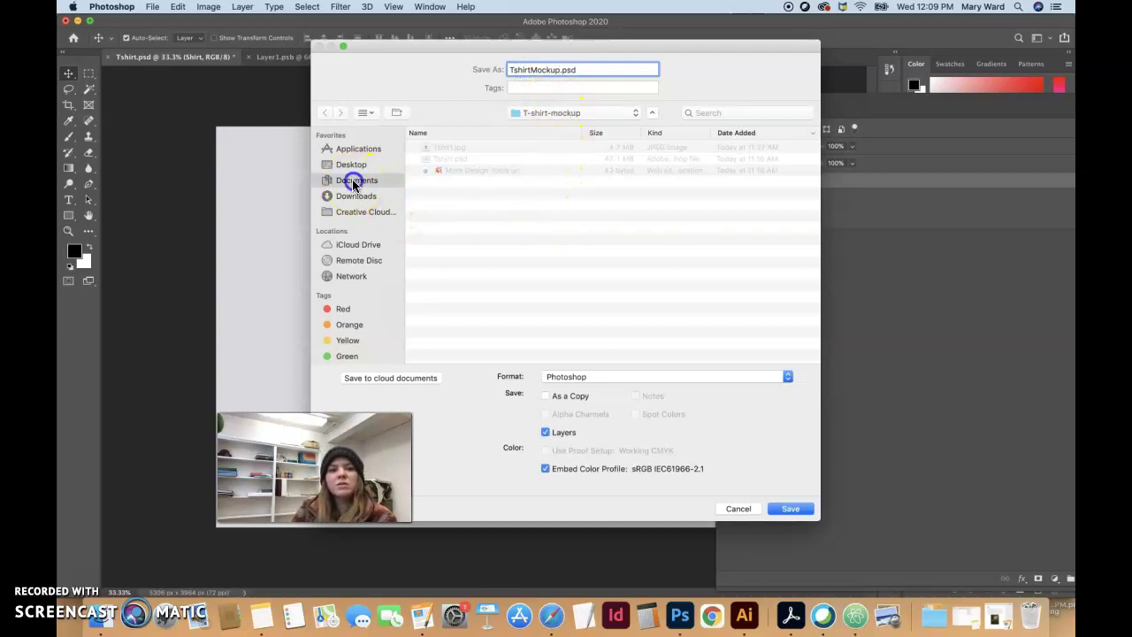
scroll(475, 252, "down", 5)
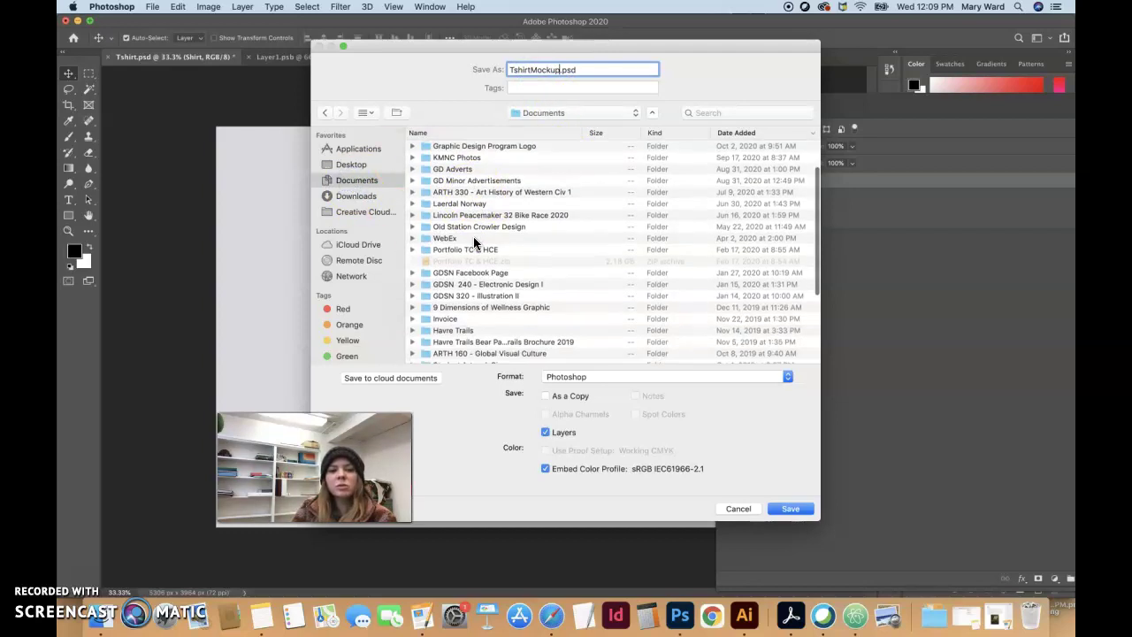
double_click(476, 260)
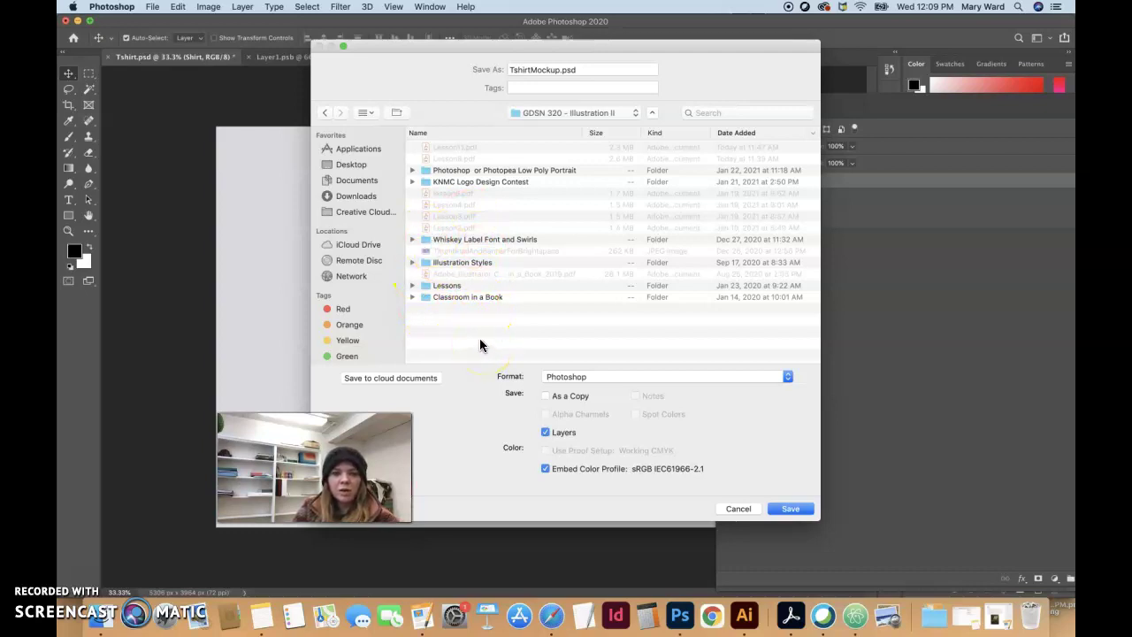
left_click(736, 509)
Toggle the visibility of the Shirt group and the BG group off and on to check each one separately.
left_click(726, 181)
left_click(725, 180)
left_click(725, 196)
left_click(725, 196)
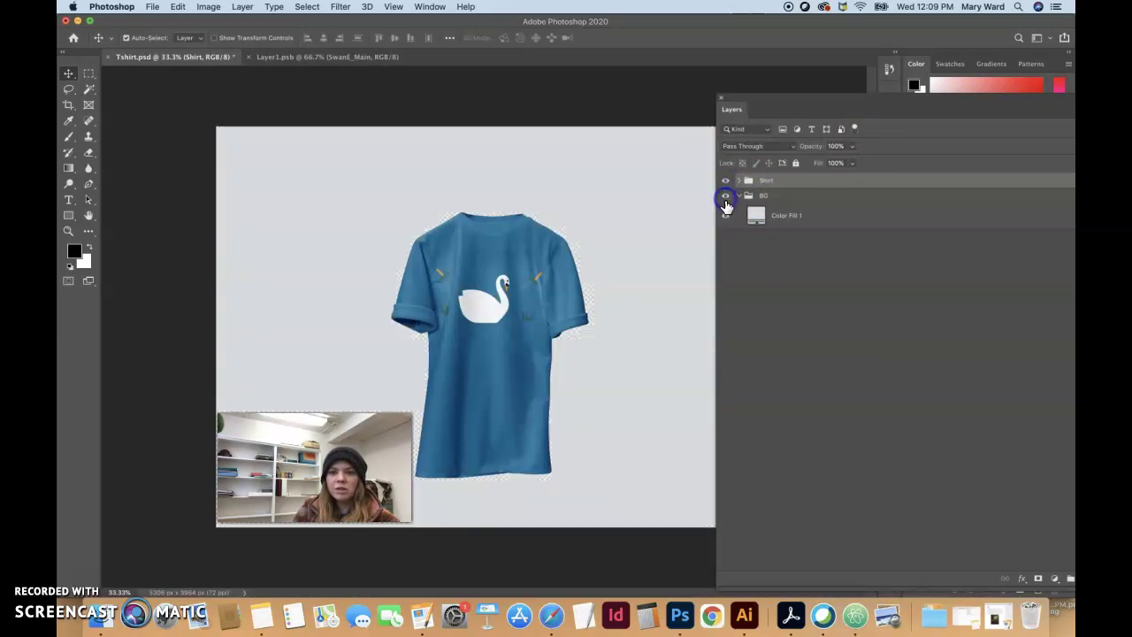